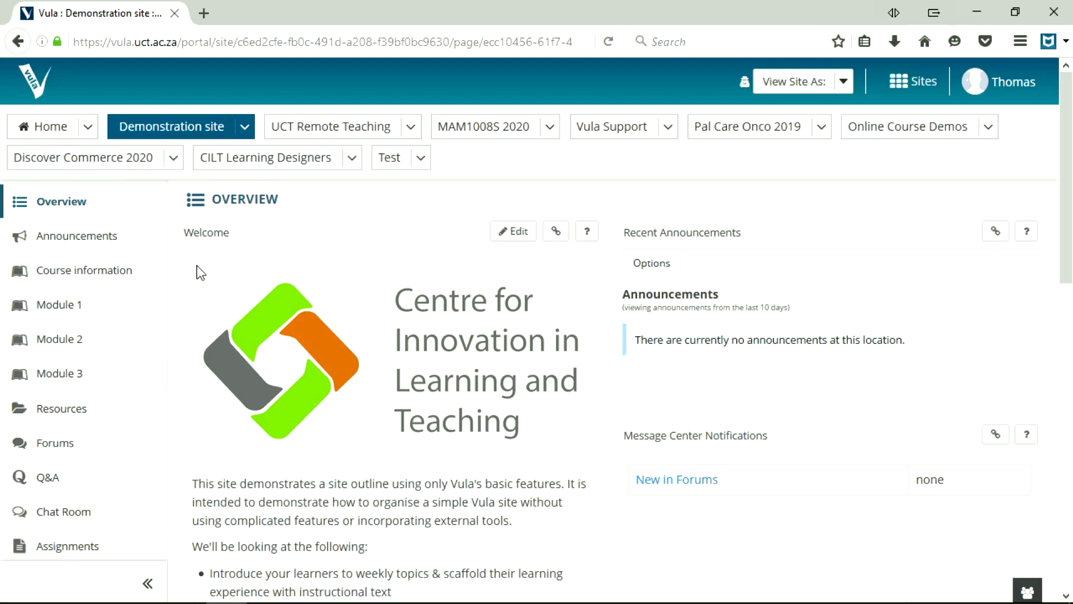
# Read through the site's front page and highlight the list of things it demonstrates
pyautogui.scroll(-1, 197, 268)
pyautogui.scroll(1, 197, 268)
pyautogui.scroll(-3, 207, 289)
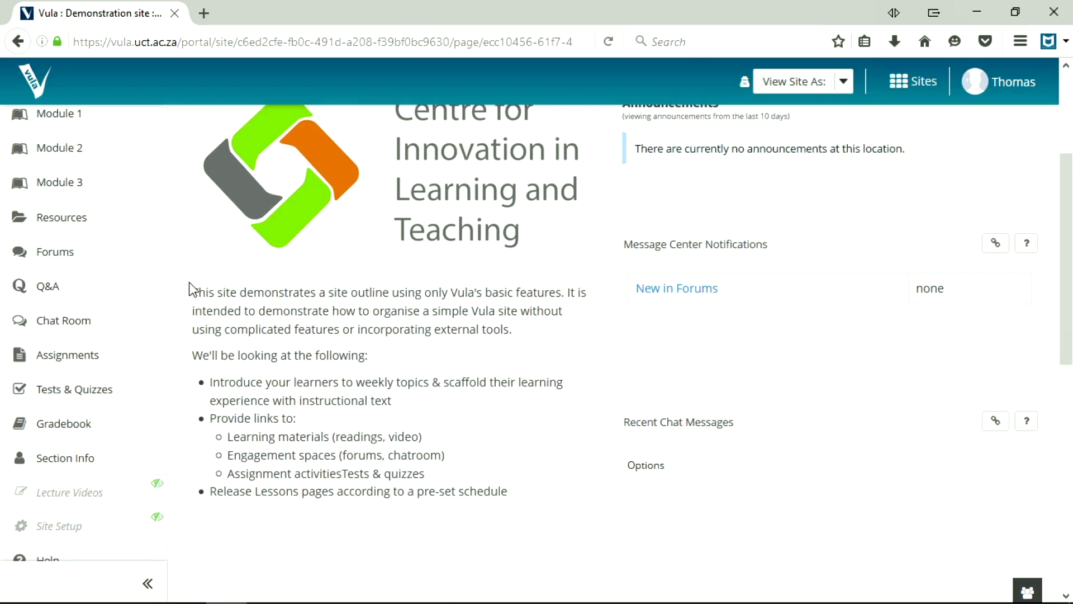
pyautogui.scroll(-1, 190, 289)
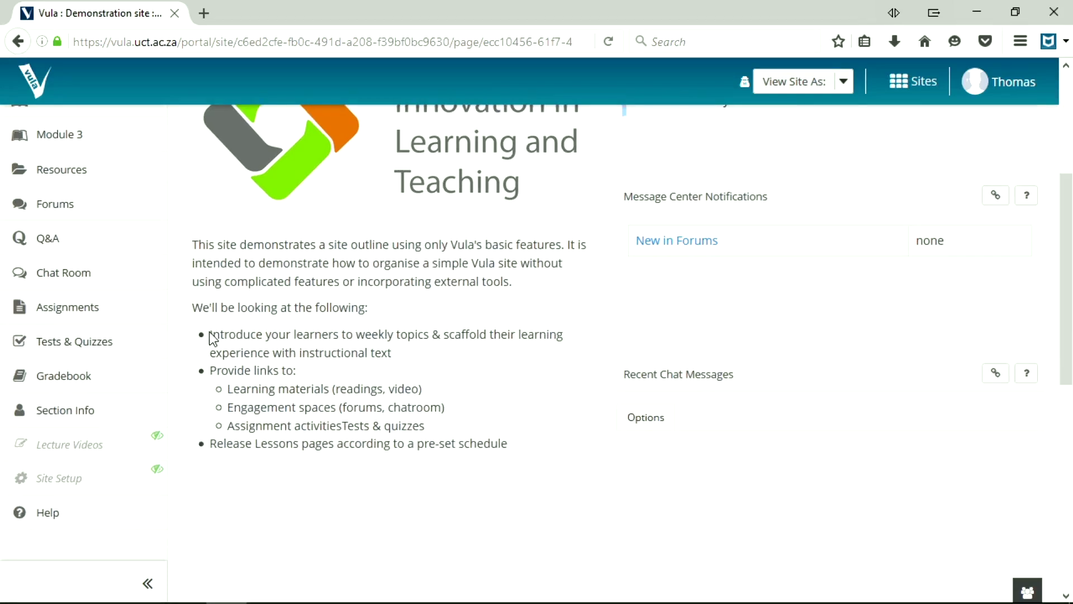
pyautogui.moveTo(210, 335); pyautogui.dragTo(525, 473)
pyautogui.click(288, 269)
pyautogui.scroll(4, 463, 455)
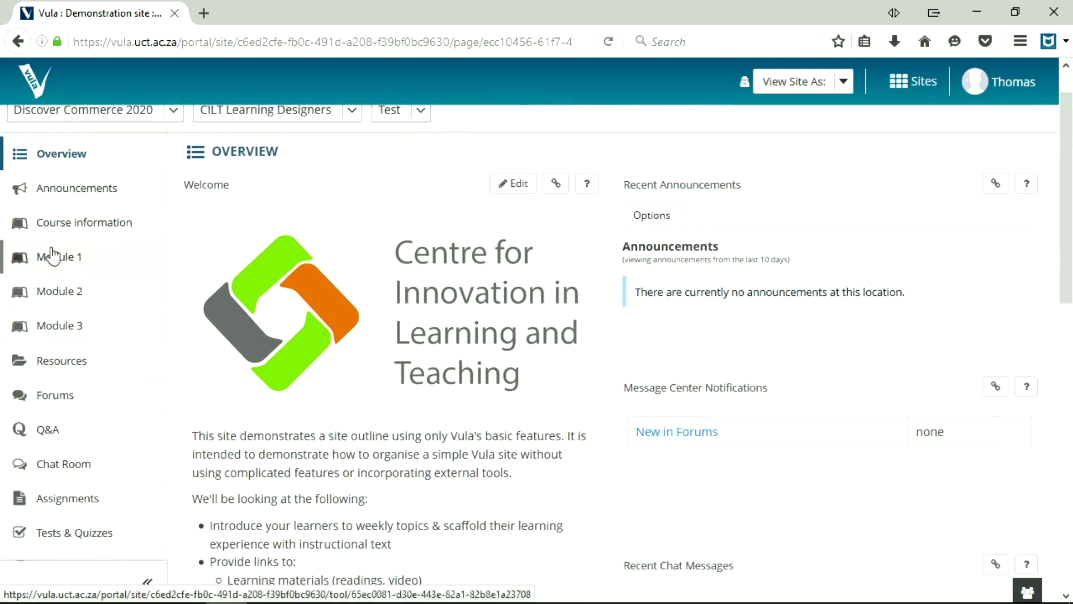
pyautogui.scroll(-3, 48, 336)
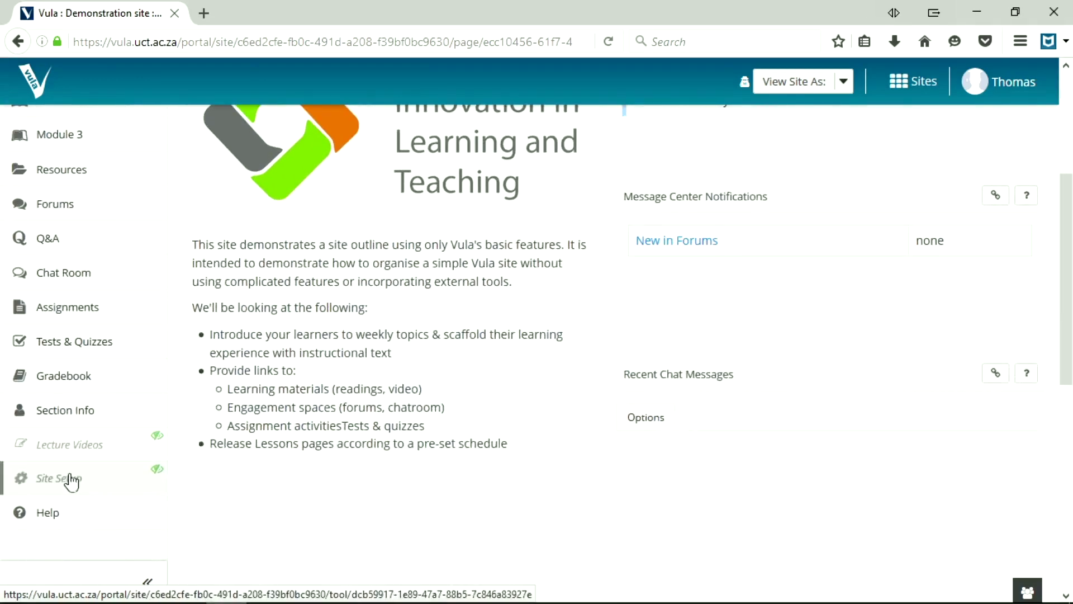
# In Site Setup's Manage Tools list, tick the Lessons tool and continue
pyautogui.click(69, 478)
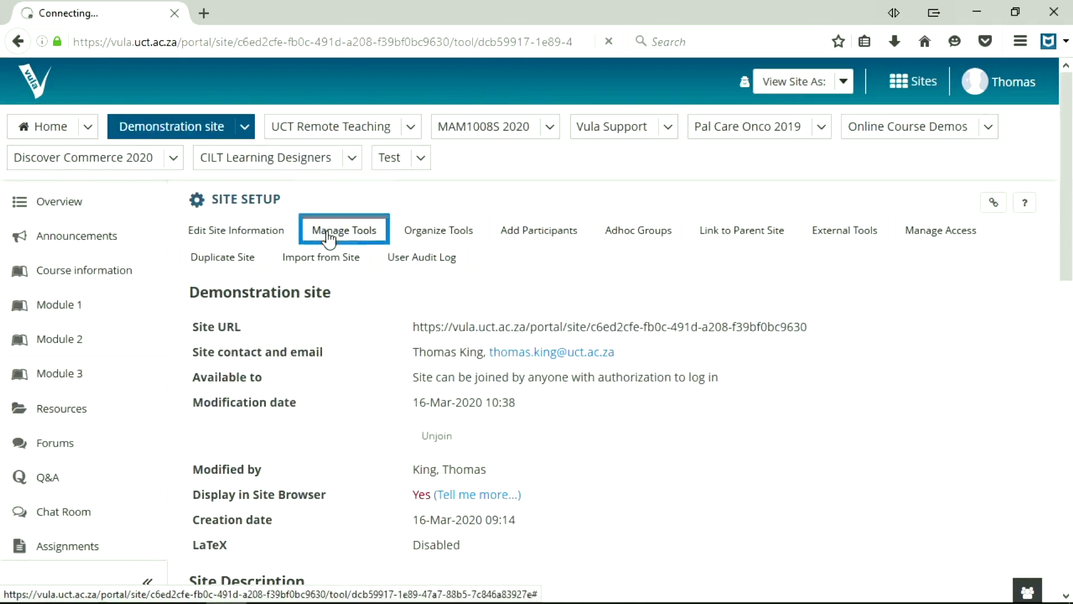
pyautogui.click(329, 237)
pyautogui.scroll(-4, 316, 249)
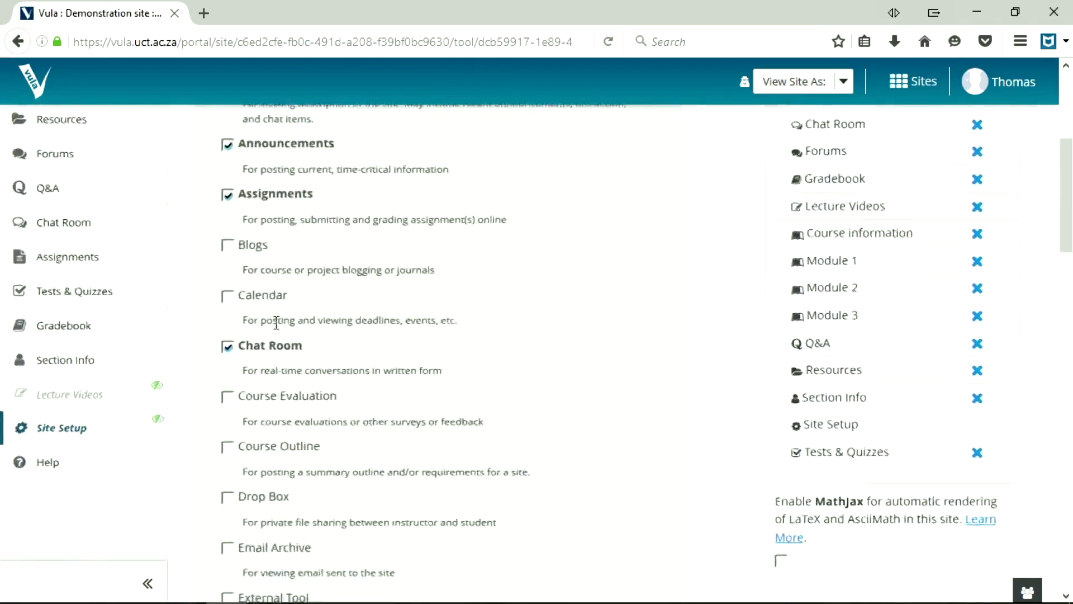
pyautogui.scroll(-8, 276, 323)
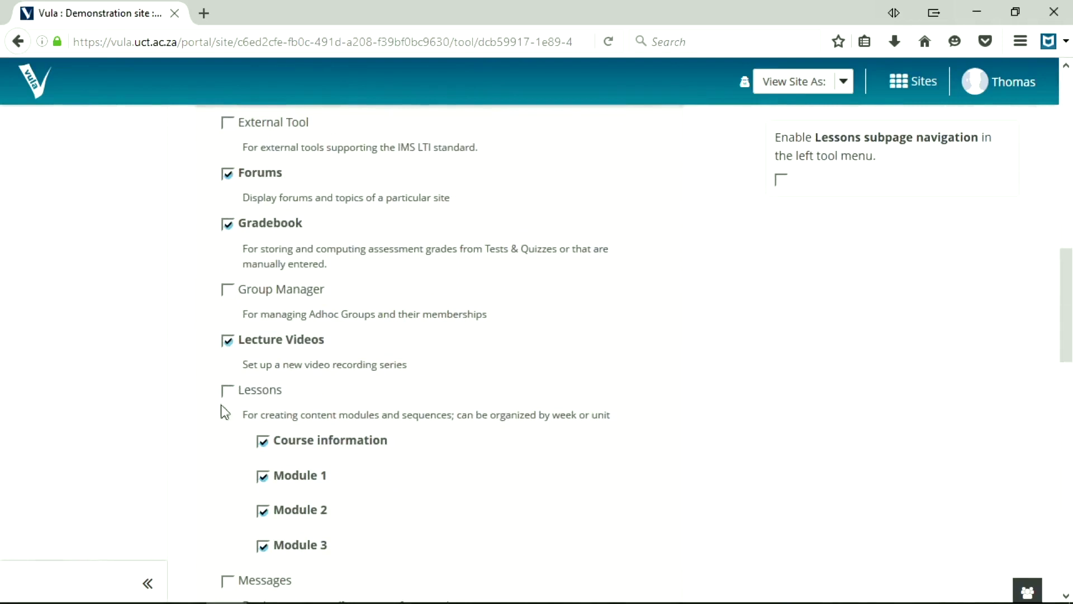
pyautogui.click(227, 390)
pyautogui.moveTo(1065, 313); pyautogui.dragTo(1064, 542)
pyautogui.scroll(1, 304, 563)
pyautogui.click(241, 513)
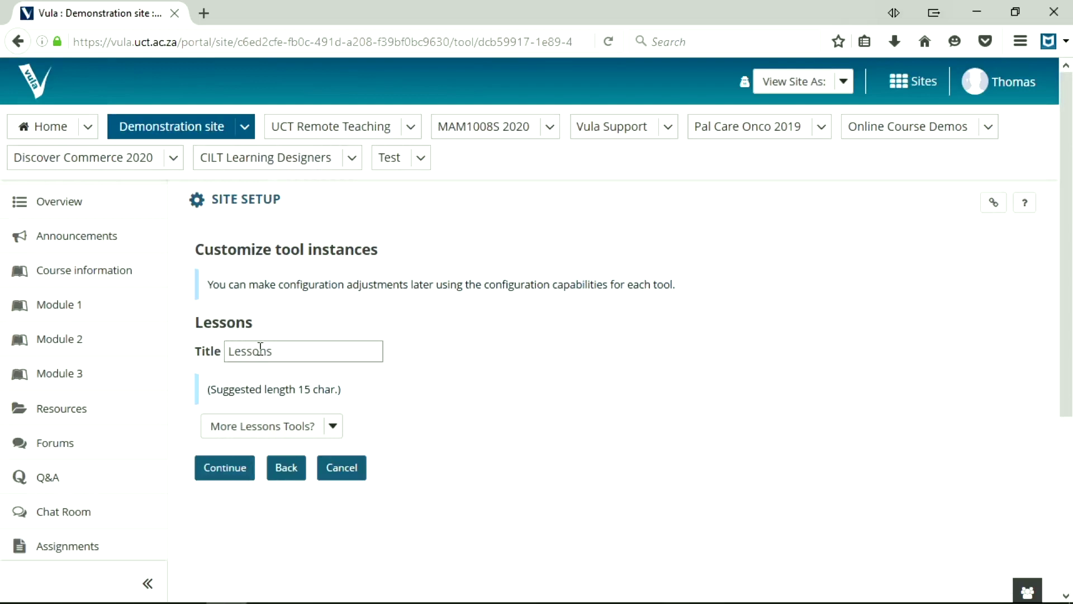
# Title the Lessons tool 'Demo lessons', keep the extra-tool count, and finish adding it
pyautogui.moveTo(271, 350); pyautogui.dragTo(217, 336)
pyautogui.write('Demo l')
pyautogui.click(277, 425)
pyautogui.click(400, 403)
pyautogui.click(226, 475)
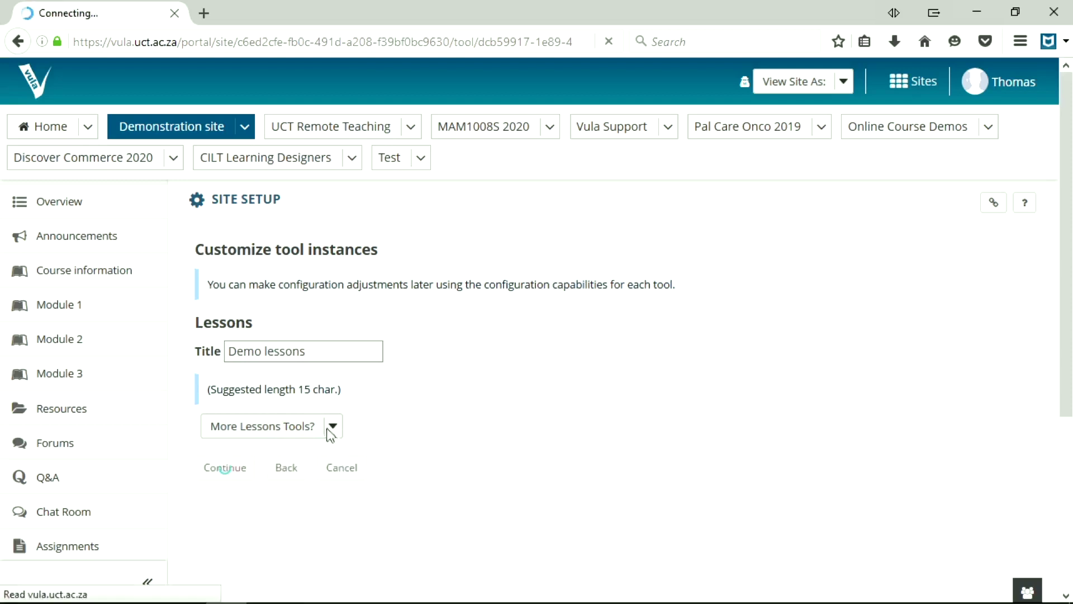
pyautogui.scroll(-3, 1060, 379)
pyautogui.scroll(-1, 1060, 379)
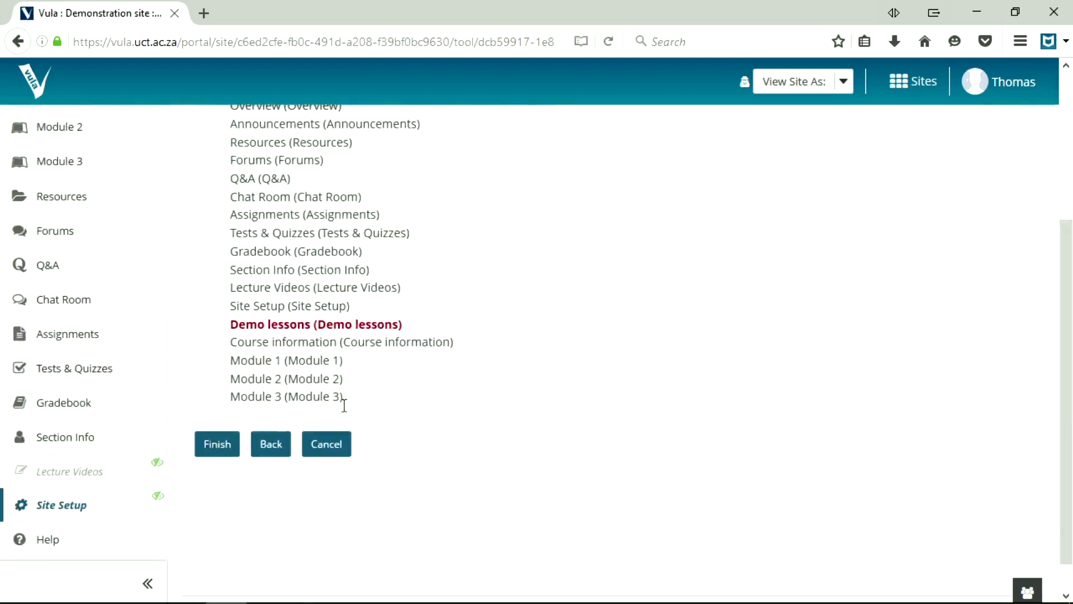
pyautogui.click(227, 444)
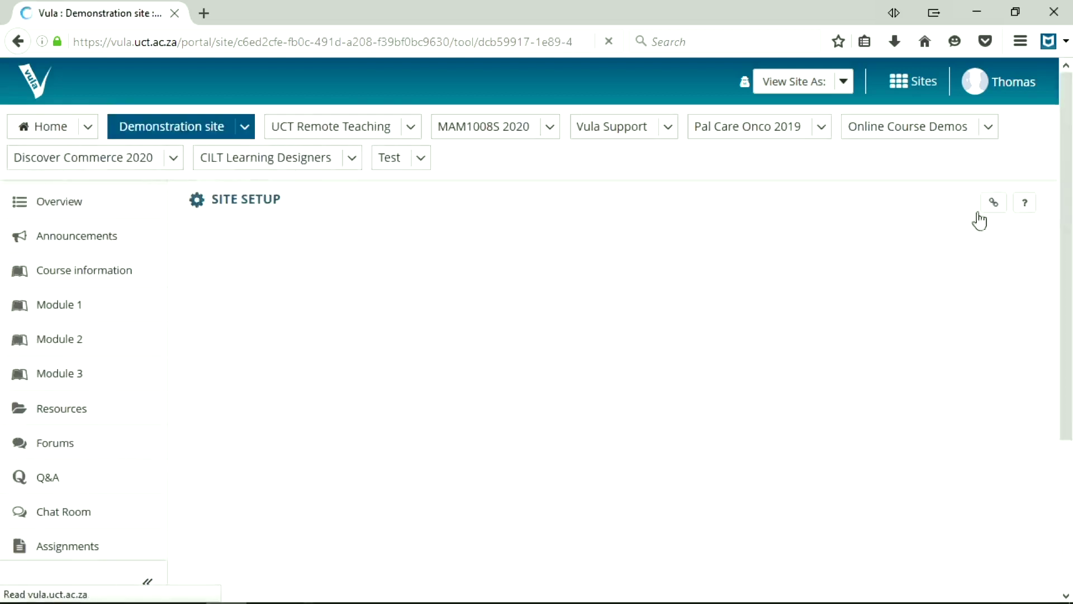
# In Organize Tools, drag Demo lessons below Site Setup and save the order
pyautogui.scroll(-5, 1064, 302)
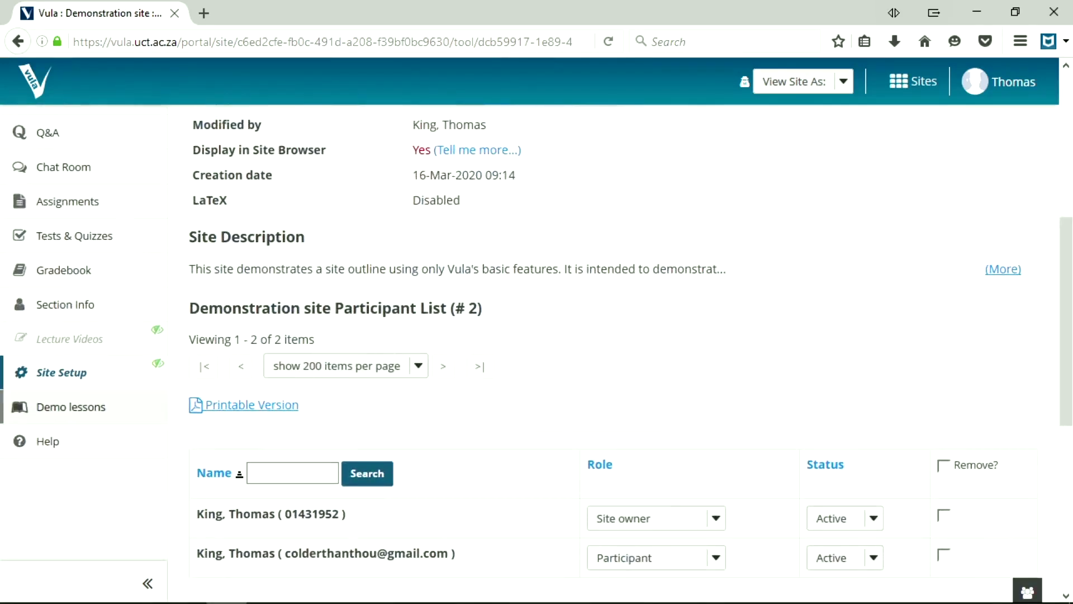
pyautogui.scroll(6, 799, 388)
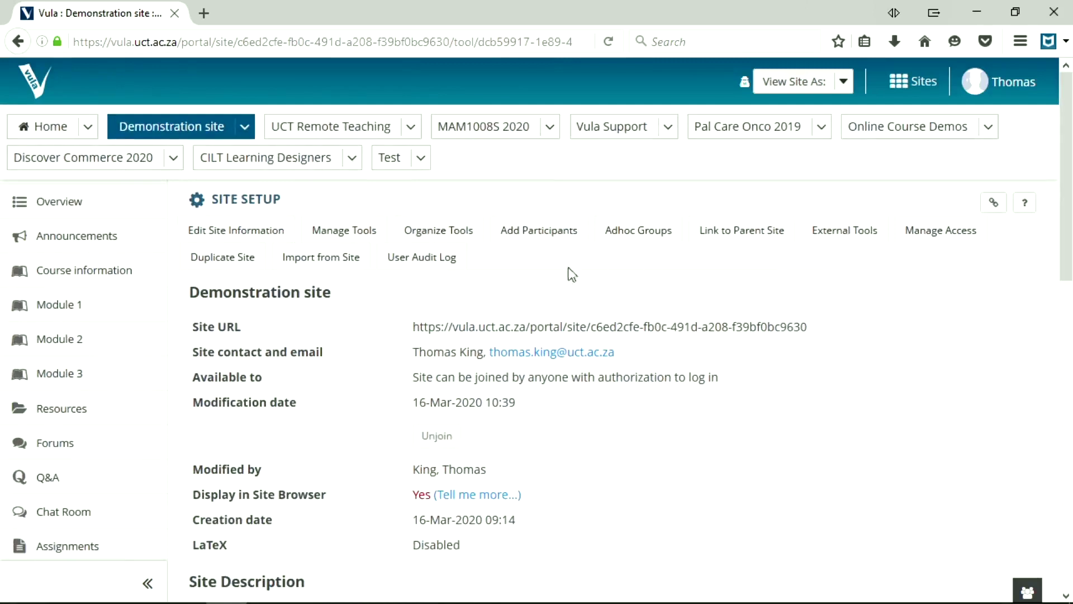
pyautogui.click(467, 231)
pyautogui.scroll(-2, 1068, 275)
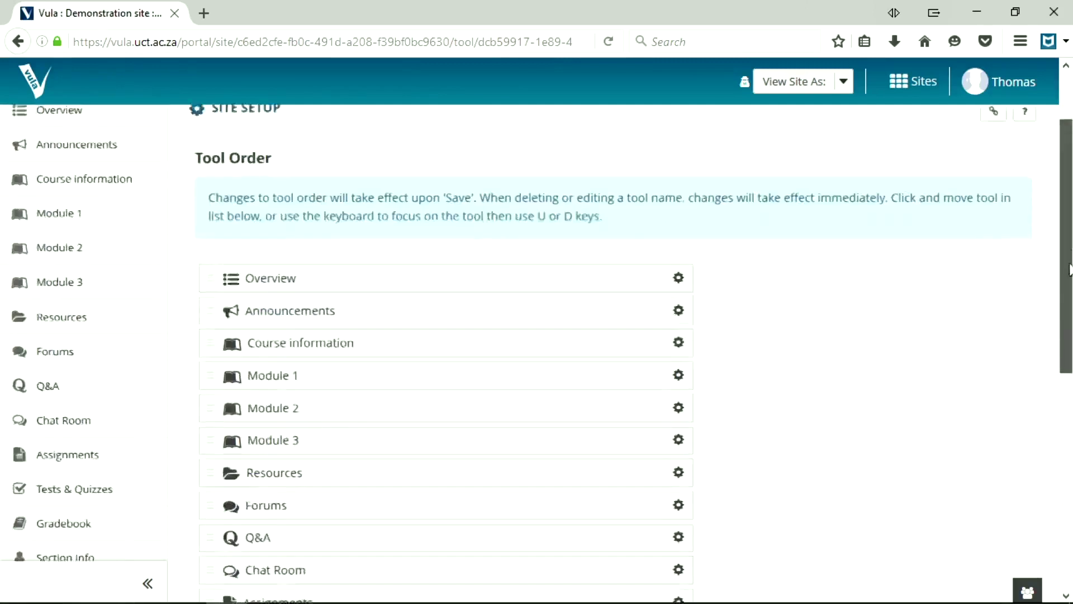
pyautogui.moveTo(1069, 275); pyautogui.dragTo(1037, 404)
pyautogui.moveTo(320, 529); pyautogui.dragTo(313, 286)
pyautogui.moveTo(298, 344); pyautogui.dragTo(327, 526)
pyautogui.moveTo(1056, 395); pyautogui.dragTo(1056, 442)
pyautogui.click(215, 495)
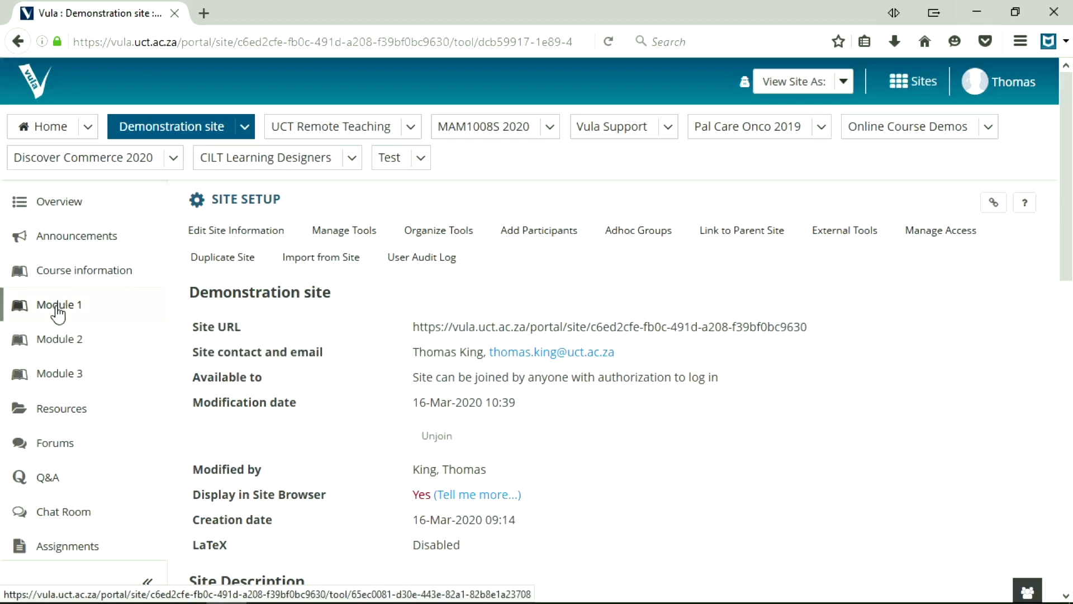
# Open 'Module 1: Getting started' and highlight its instructional text placeholder line
pyautogui.click(56, 306)
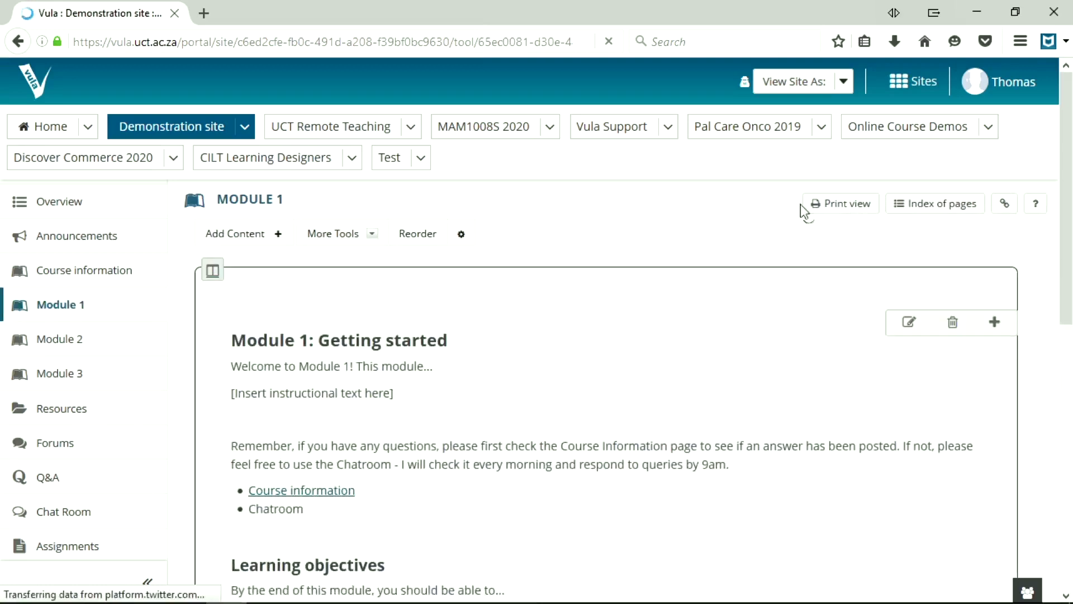
pyautogui.moveTo(1071, 120); pyautogui.dragTo(1067, 207)
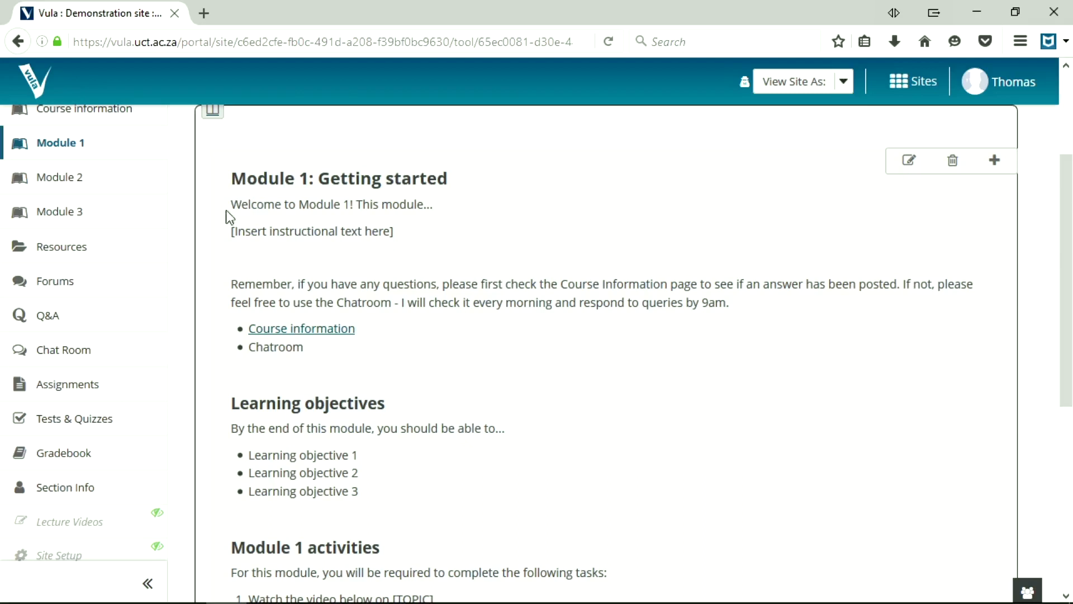
pyautogui.moveTo(229, 234); pyautogui.dragTo(402, 258)
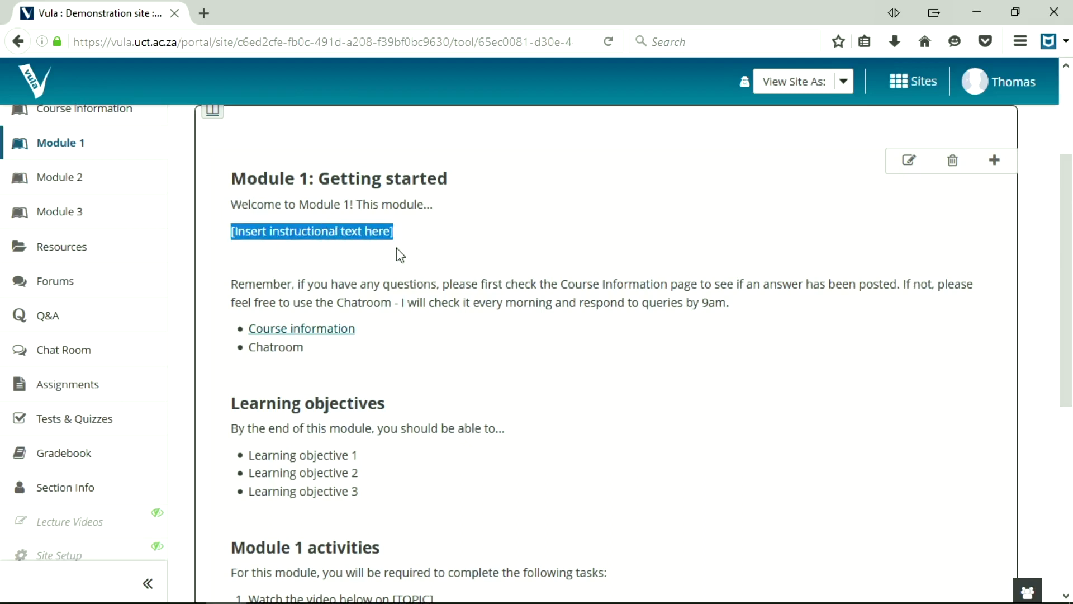
pyautogui.click(398, 258)
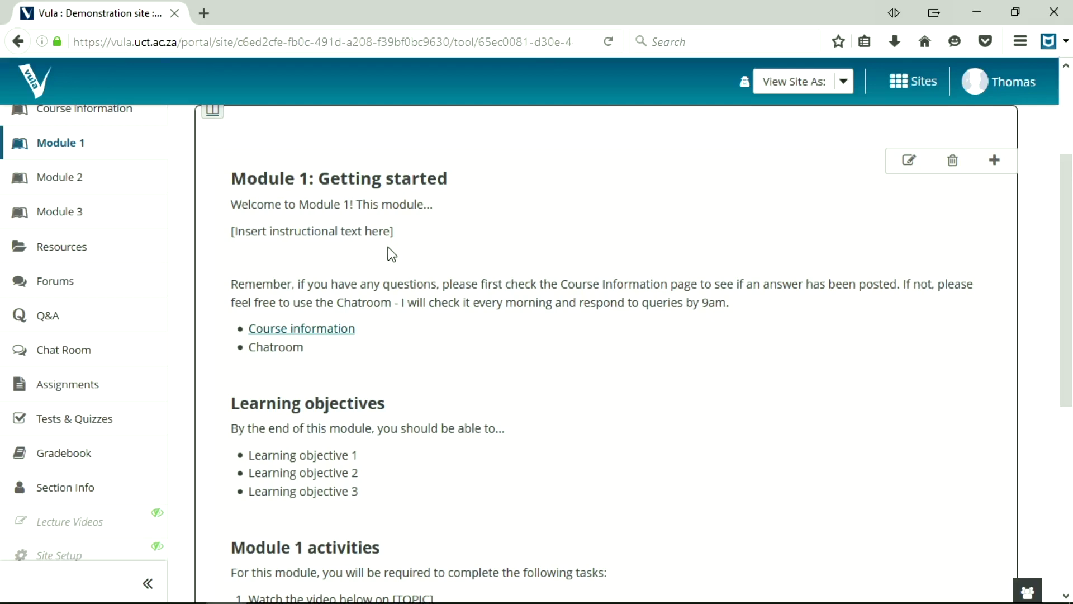
pyautogui.scroll(-1, 616, 260)
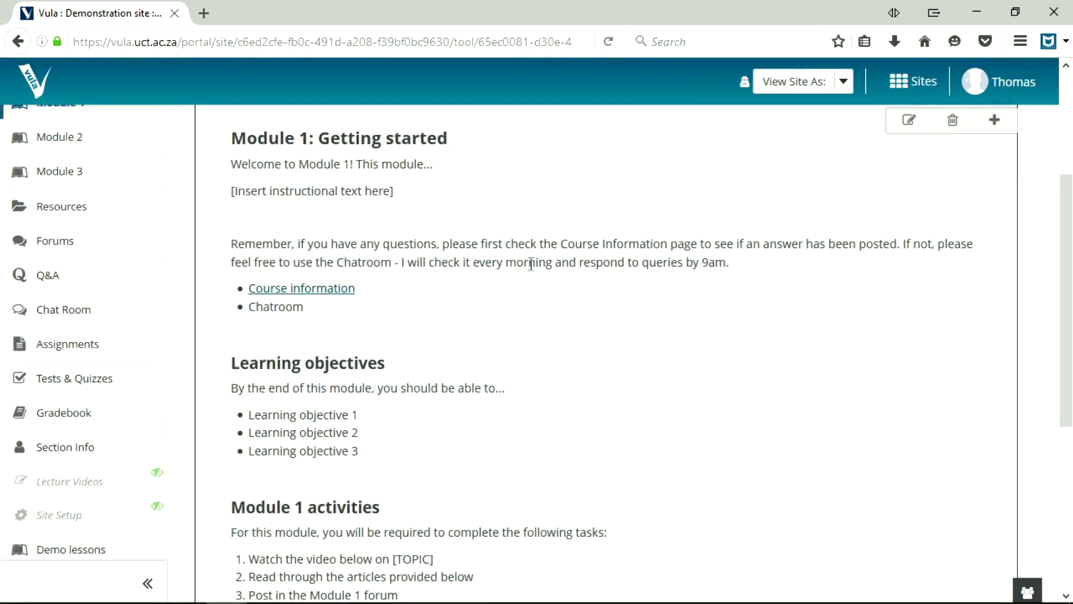
pyautogui.tripleClick(234, 193)
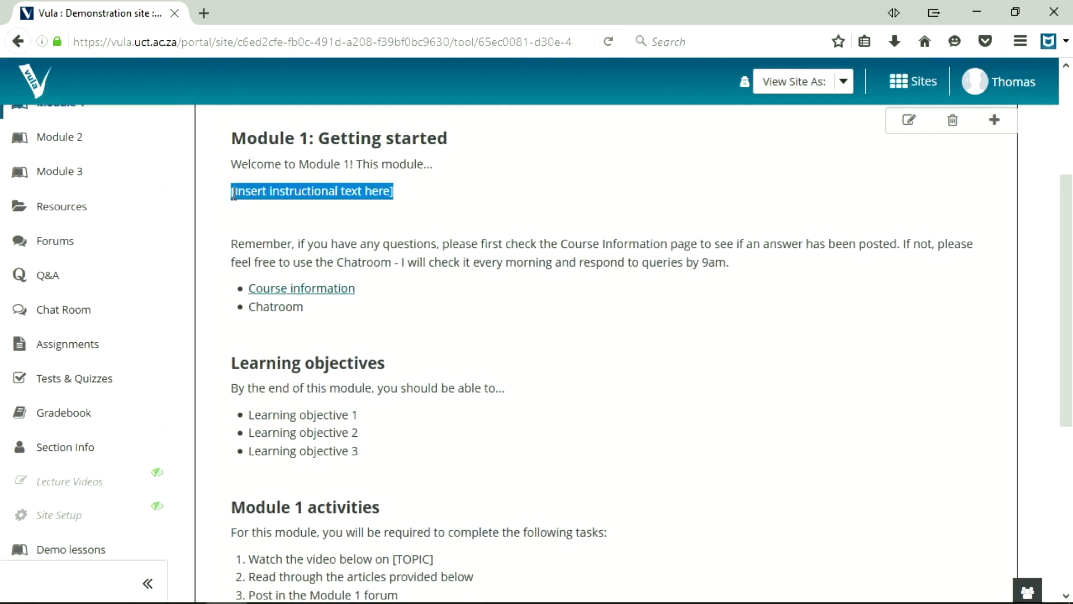
pyautogui.click(278, 219)
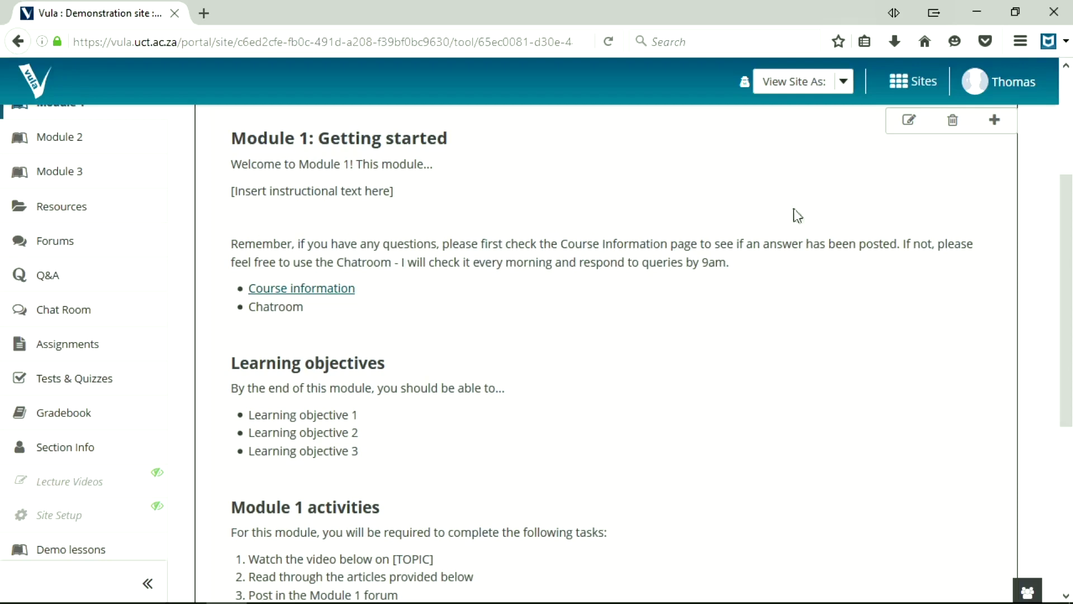
pyautogui.scroll(2, 1068, 214)
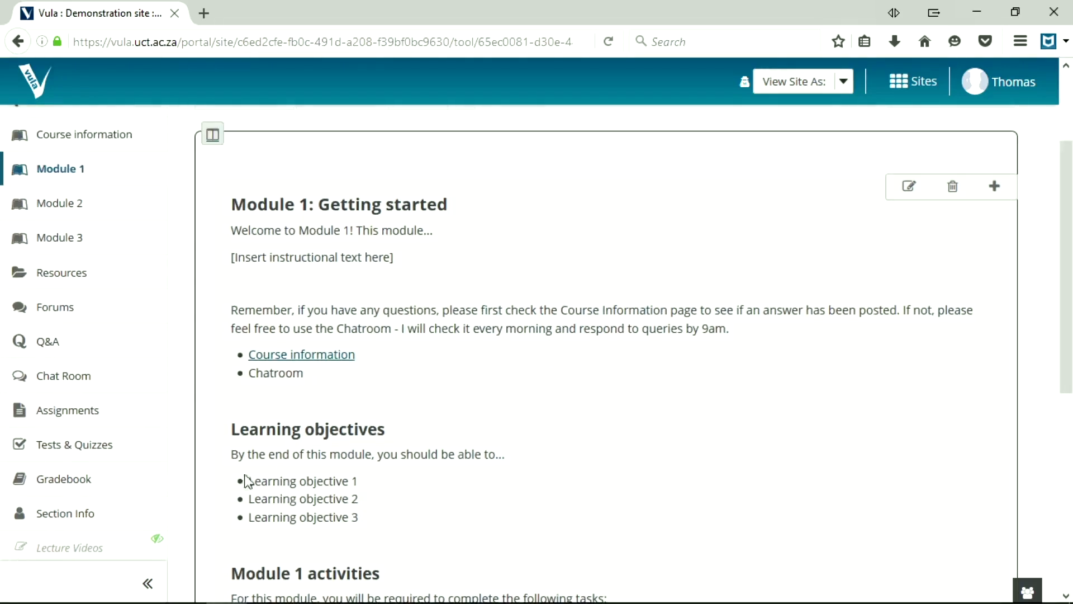
# Open Course information in a new tab and scroll through its DP requirements and due dates
pyautogui.click(286, 365)
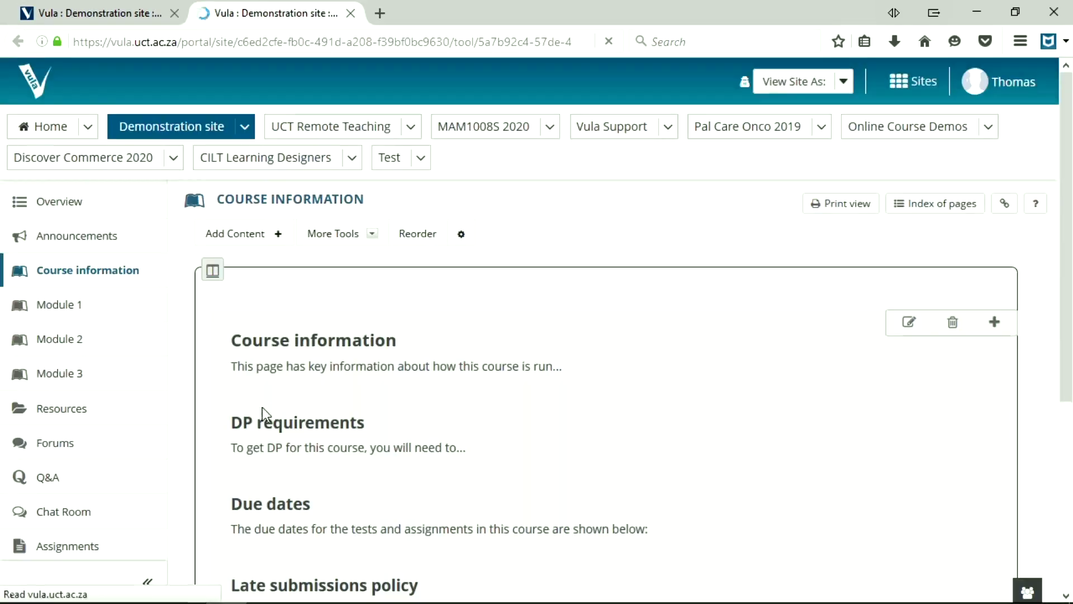
pyautogui.scroll(-2, 1071, 107)
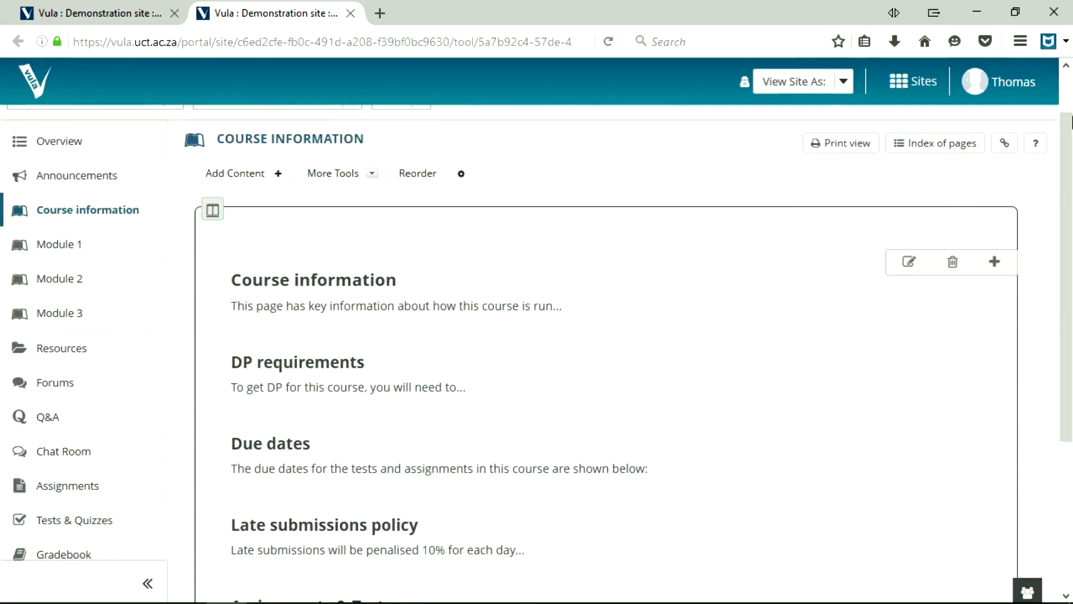
pyautogui.scroll(-3, 736, 269)
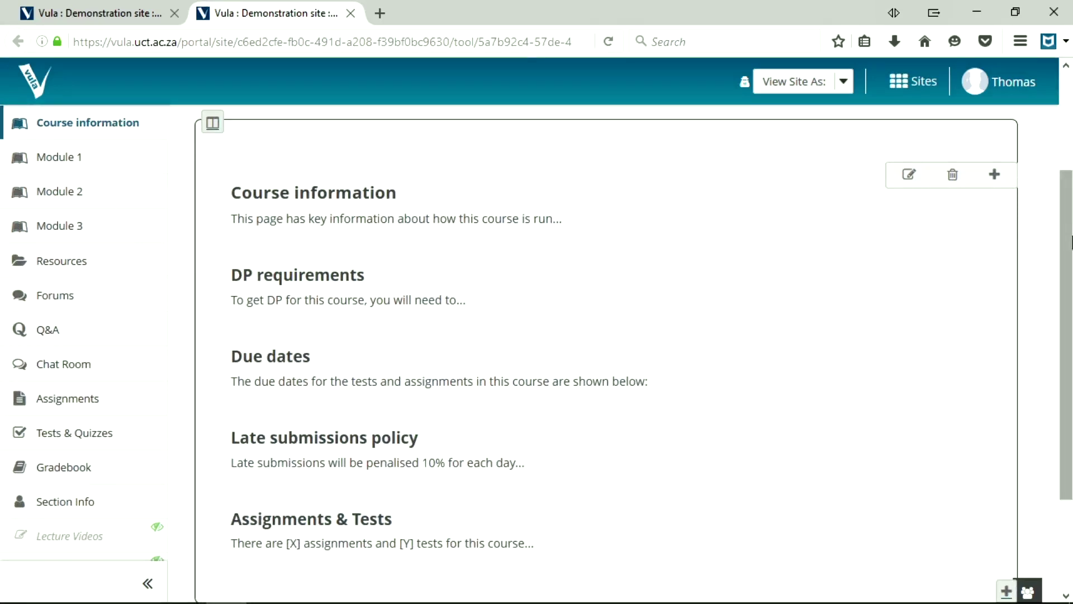
pyautogui.scroll(2, 1071, 250)
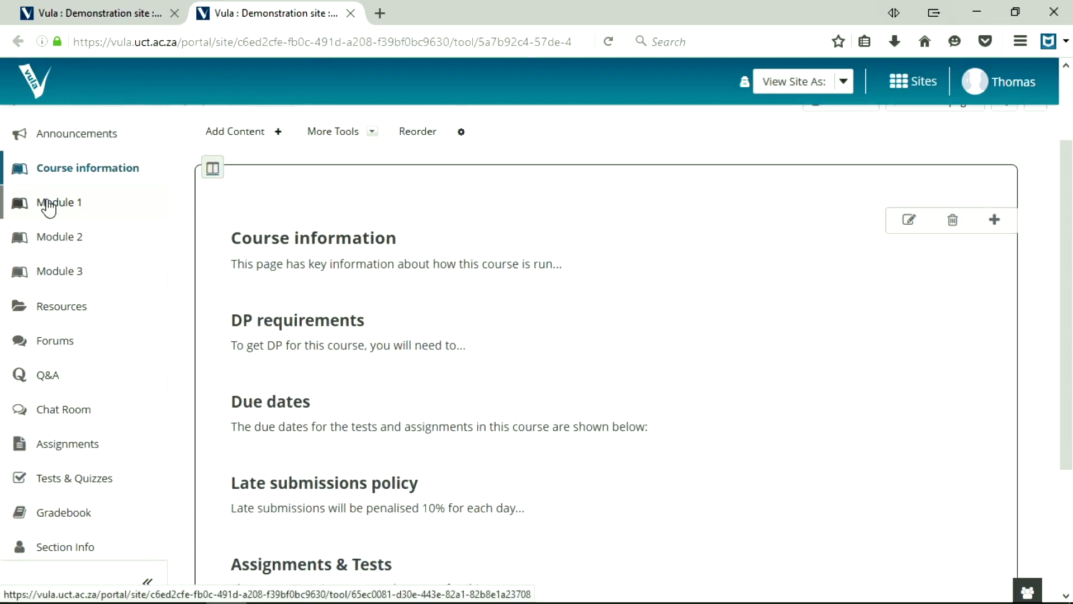
# Edit the Module 1 text and copy the Chat Room sidebar link's address
pyautogui.click(49, 208)
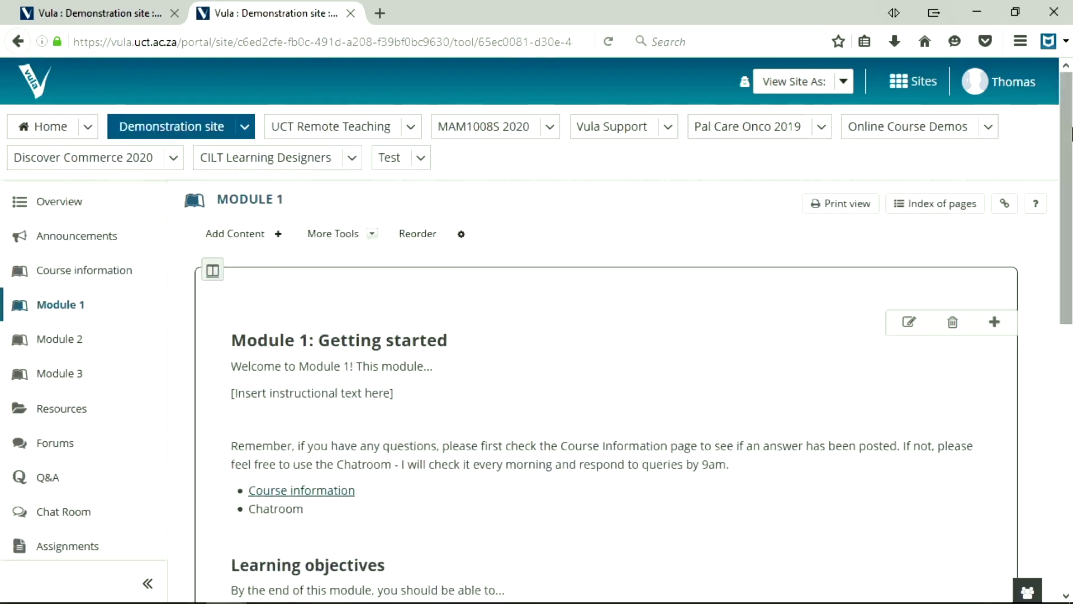
pyautogui.scroll(-3, 925, 187)
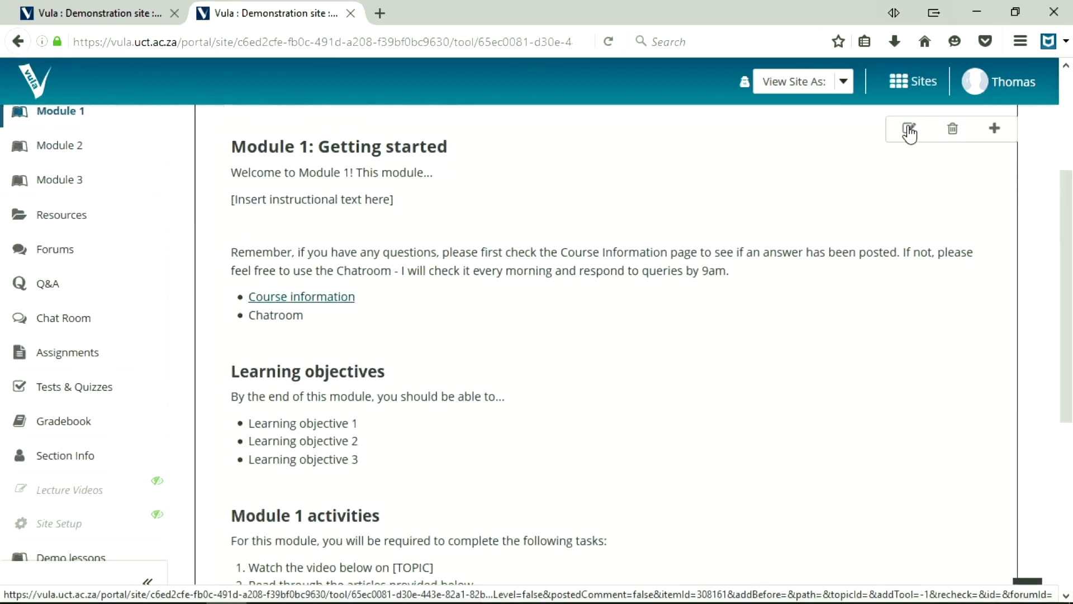
pyautogui.click(909, 132)
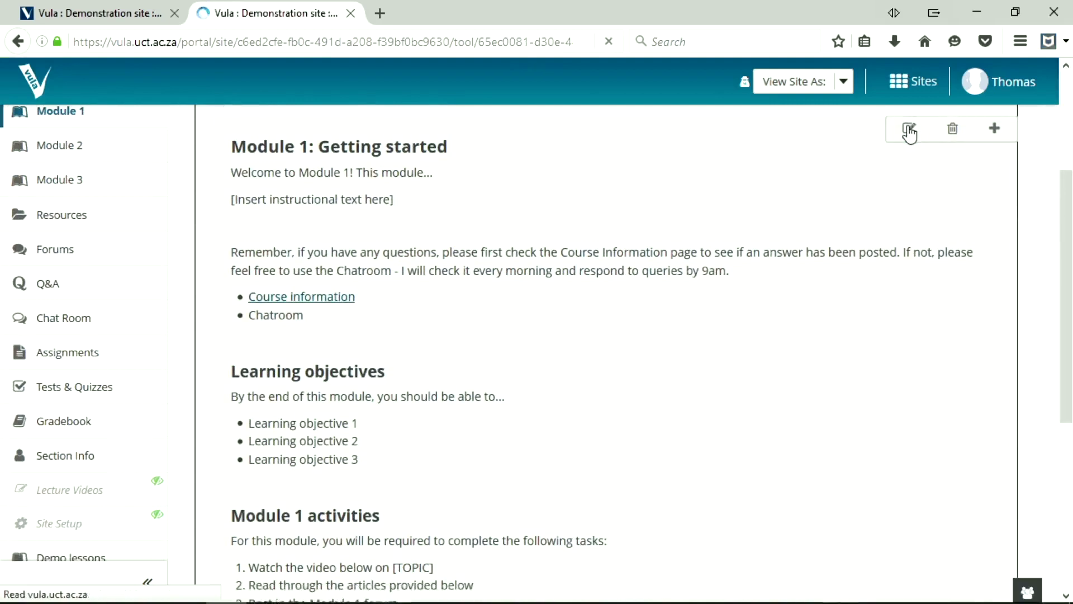
pyautogui.scroll(-2, 978, 235)
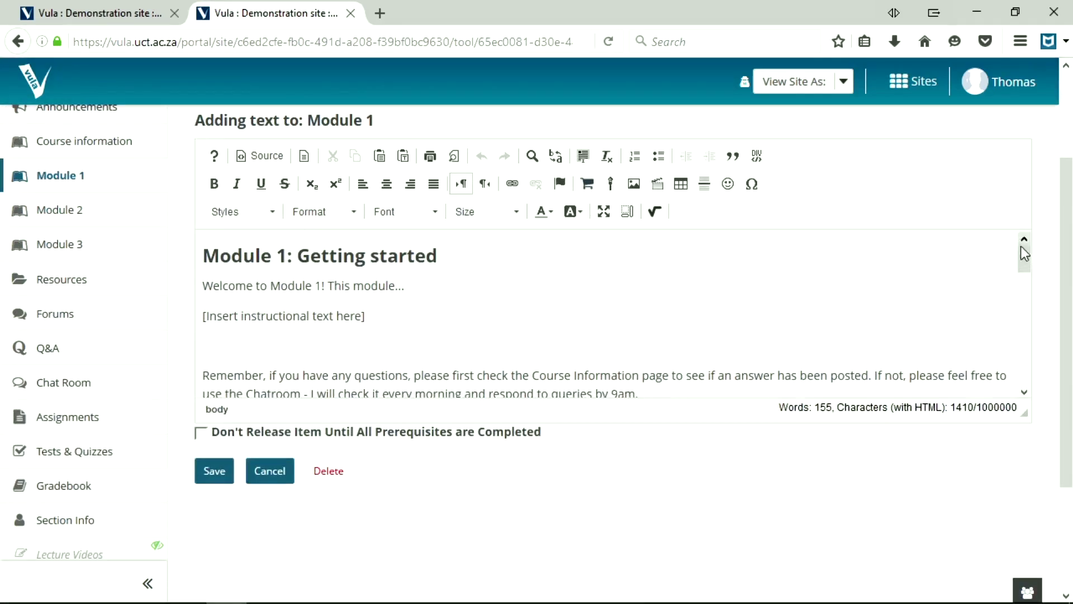
pyautogui.moveTo(1023, 246); pyautogui.dragTo(1023, 276)
pyautogui.moveTo(297, 336); pyautogui.dragTo(219, 334)
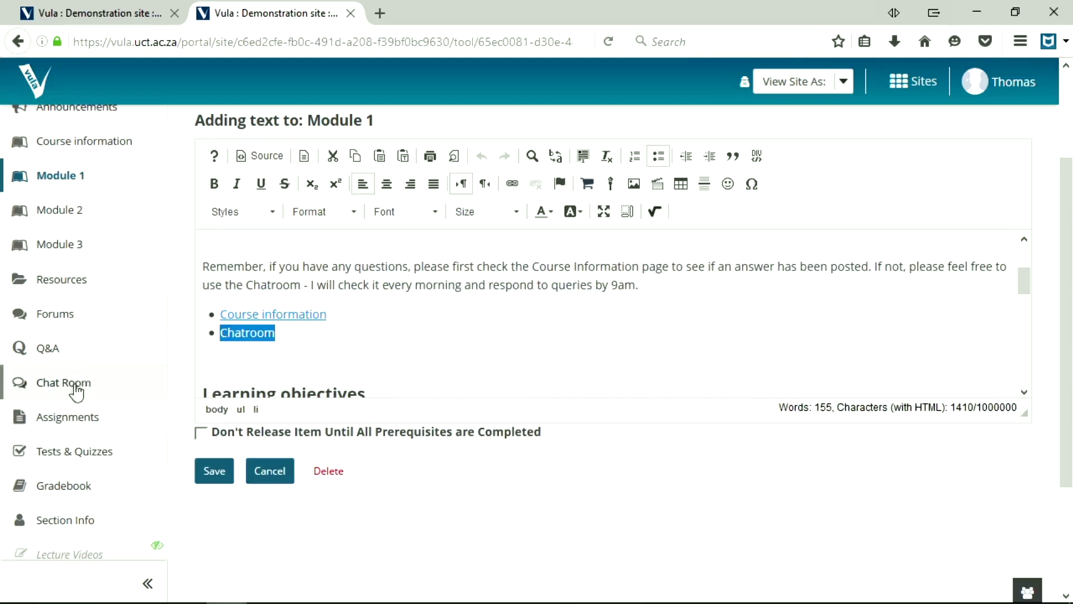
pyautogui.rightClick(74, 389)
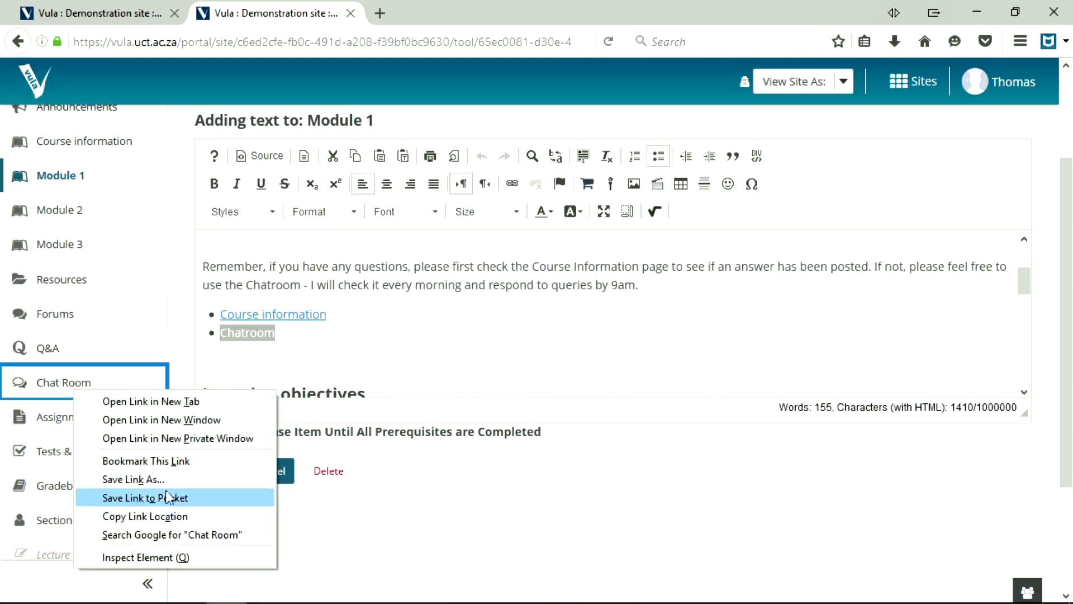
pyautogui.click(173, 517)
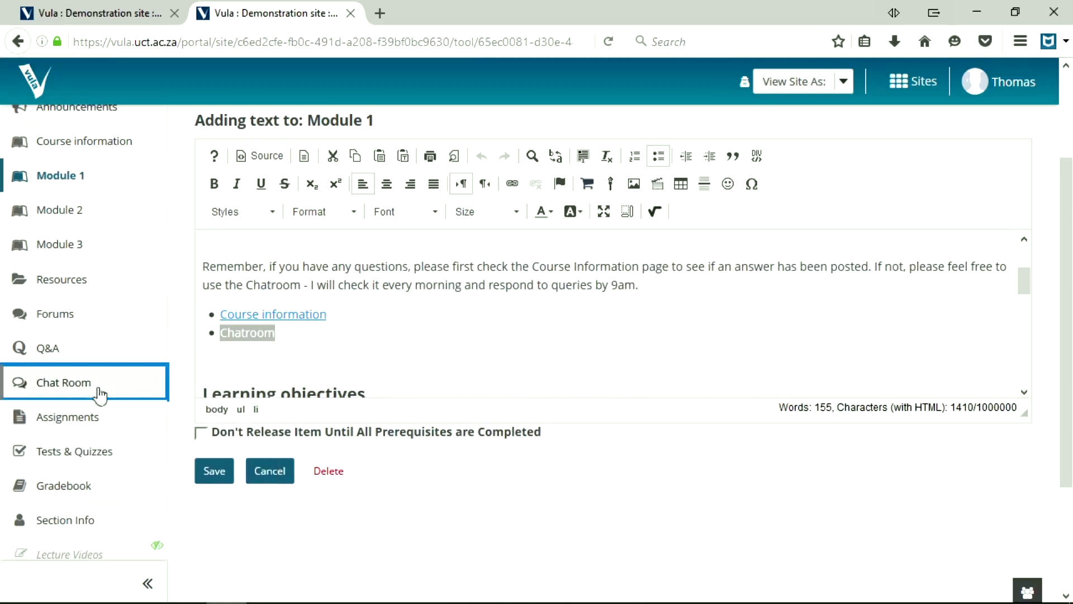
# Link the word 'Chatroom' to the pasted Chat Room page address
pyautogui.click(286, 340)
pyautogui.moveTo(286, 339); pyautogui.dragTo(207, 343)
pyautogui.click(512, 184)
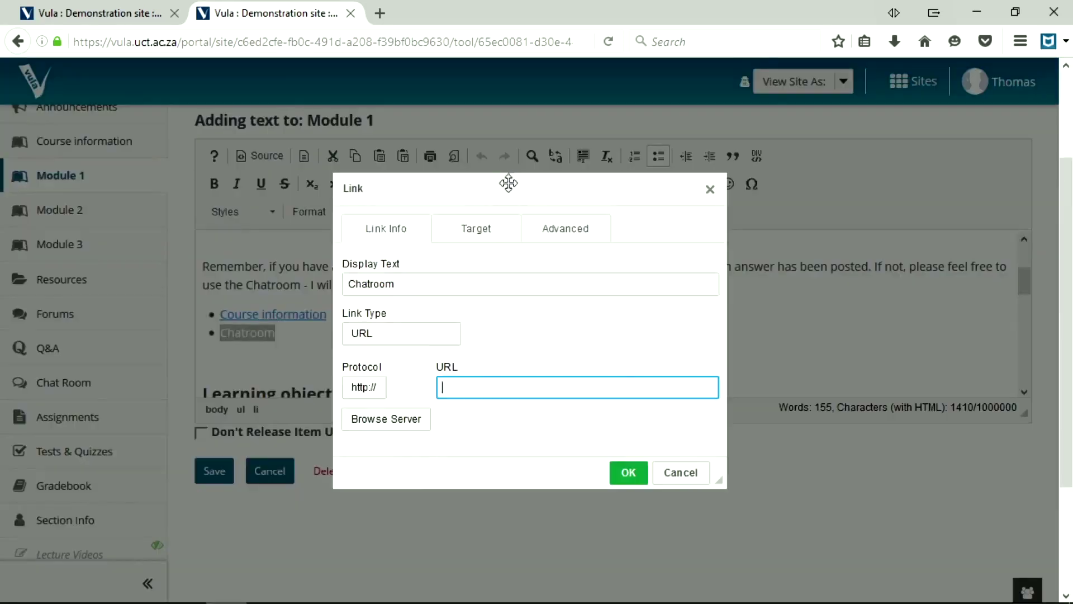
pyautogui.hotkey('ctrl', 'v')
pyautogui.click(627, 474)
pyautogui.click(296, 316)
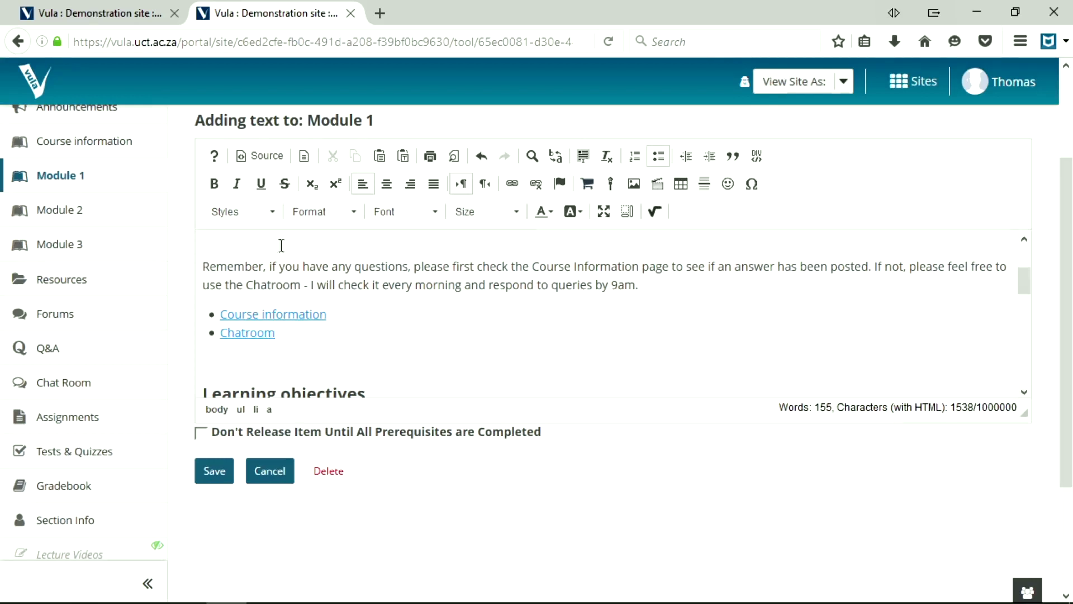
# Save the Module 1 text and review the activities and Core materials down to the video line
pyautogui.click(218, 475)
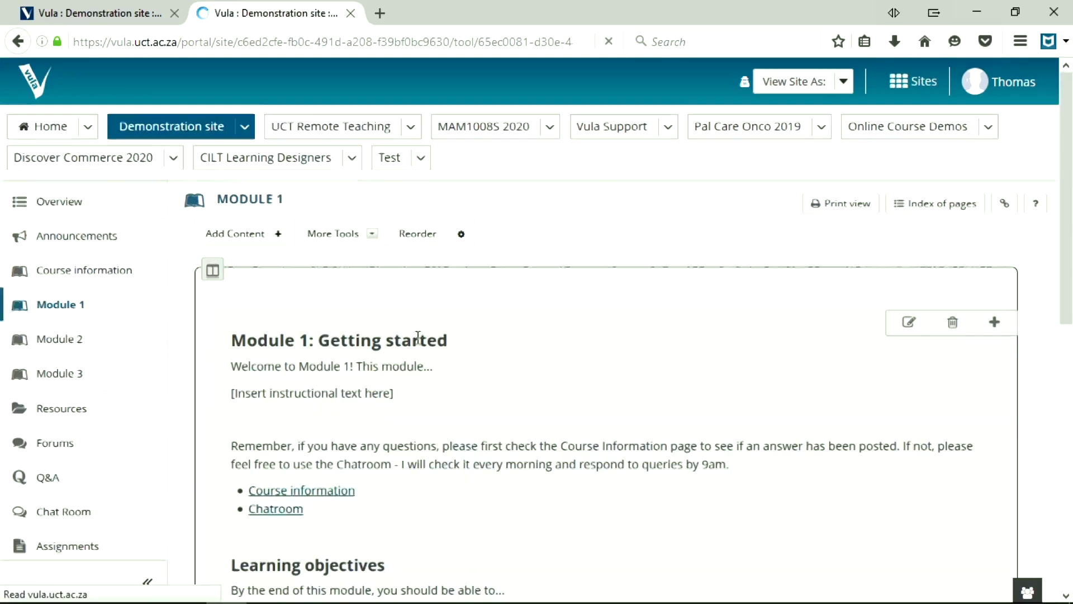
pyautogui.scroll(-5, 1071, 117)
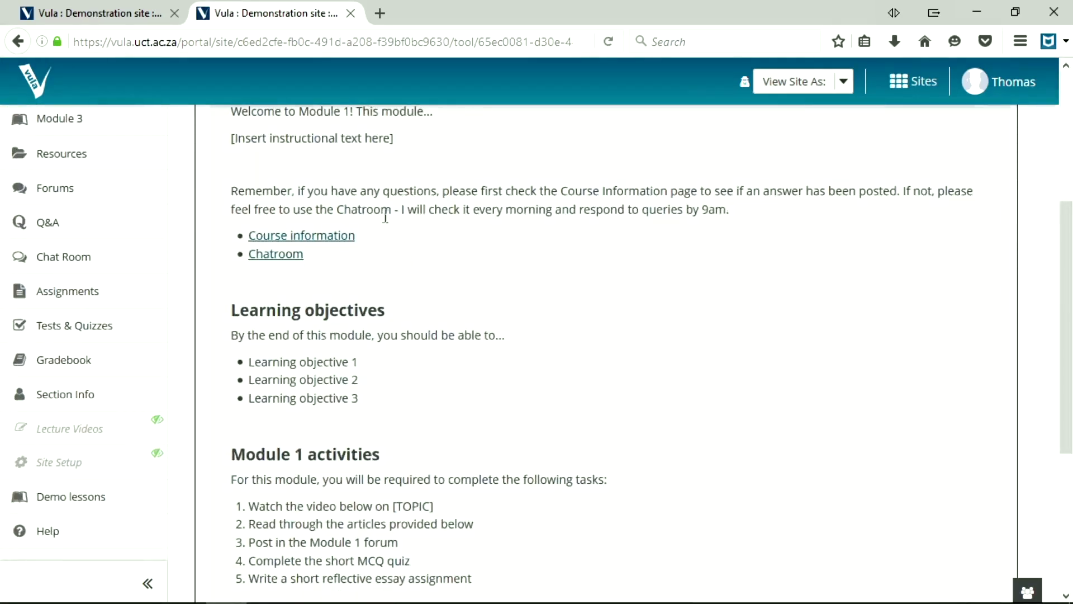
pyautogui.moveTo(235, 210); pyautogui.dragTo(745, 220)
pyautogui.click(830, 247)
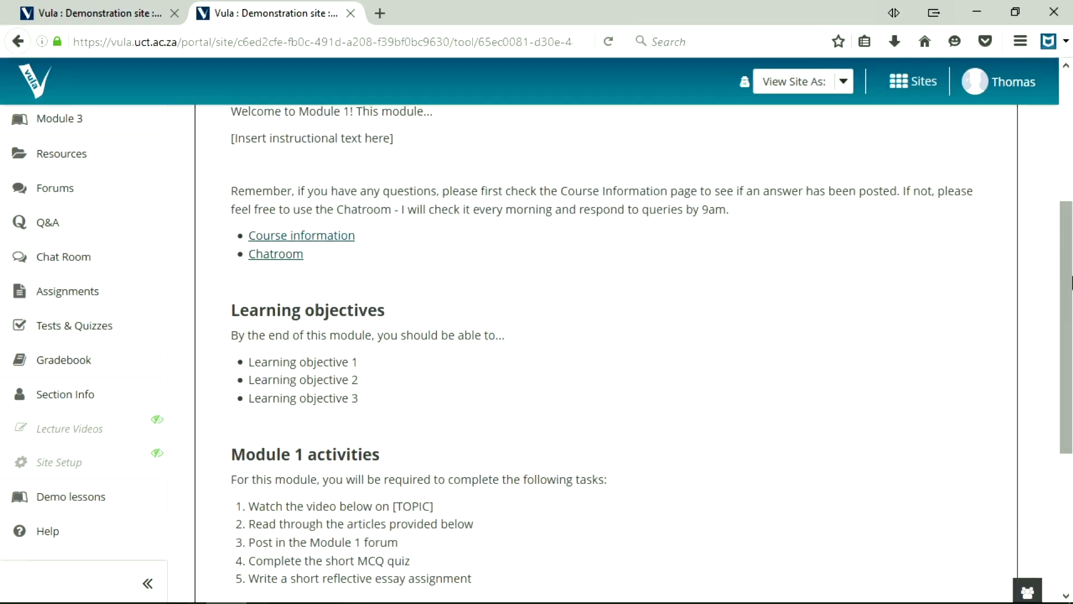
pyautogui.moveTo(1063, 263); pyautogui.dragTo(1071, 342)
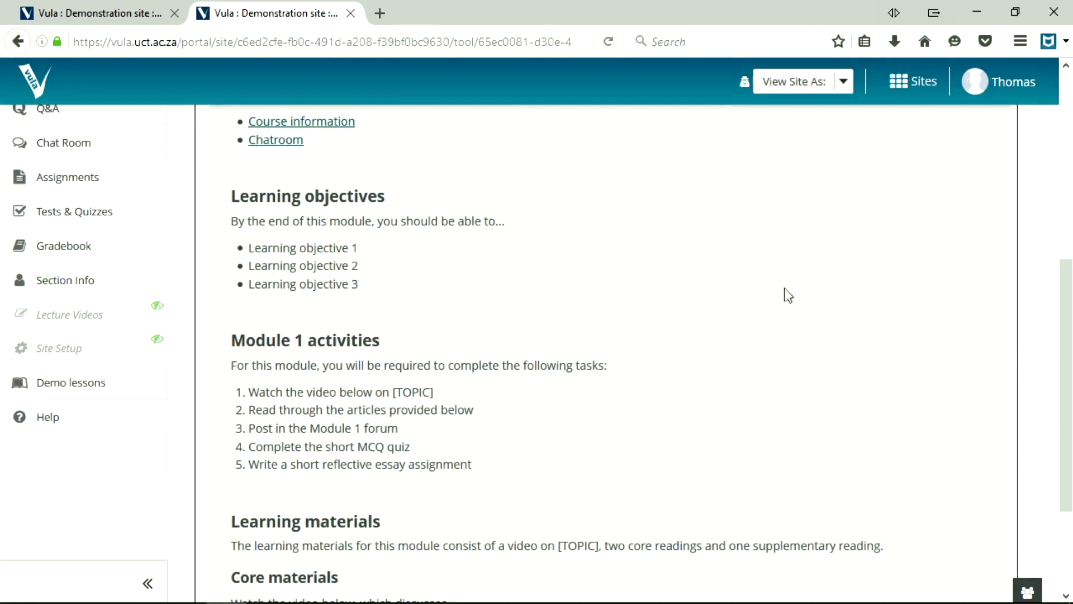
pyautogui.moveTo(1066, 276); pyautogui.dragTo(1069, 387)
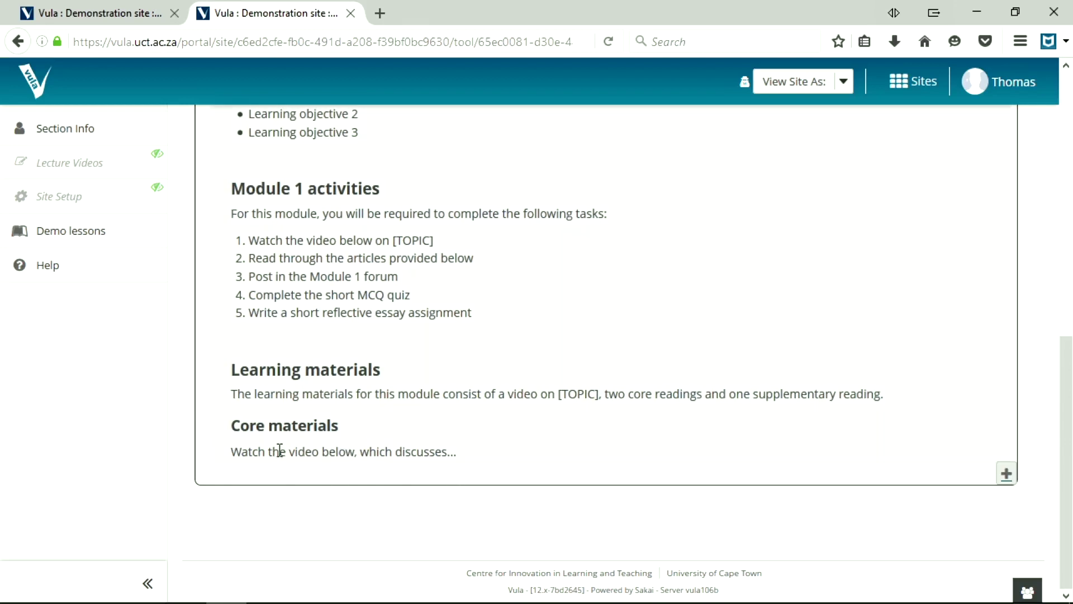
pyautogui.moveTo(278, 450); pyautogui.dragTo(447, 453)
# Open YouTube in a new tab, pause the ROER4D introduction video, and return to Vula
pyautogui.click(505, 467)
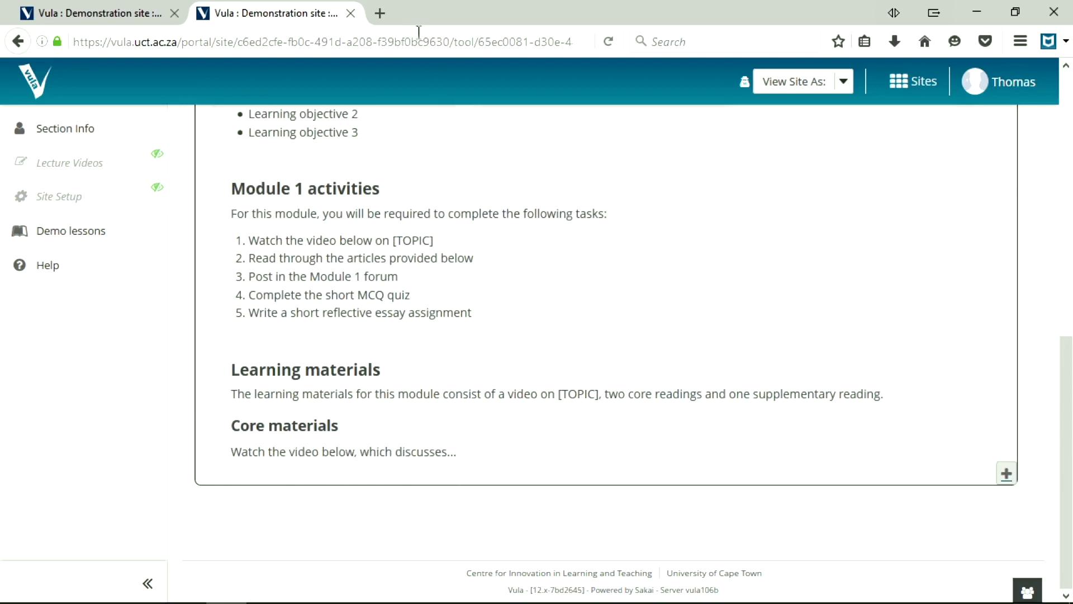
pyautogui.click(380, 13)
pyautogui.write('you')
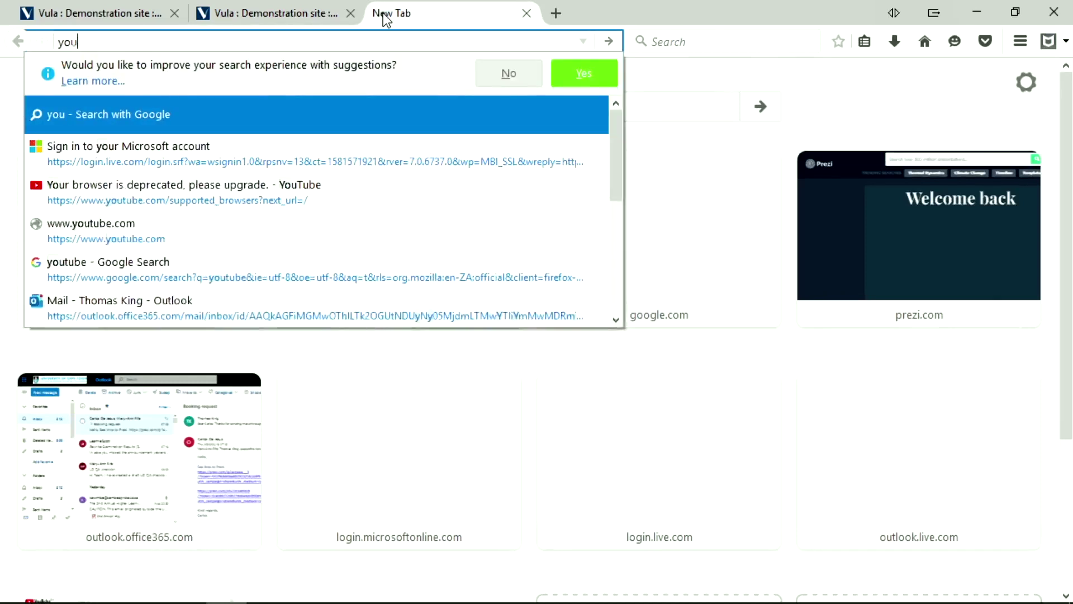
pyautogui.write('tube')
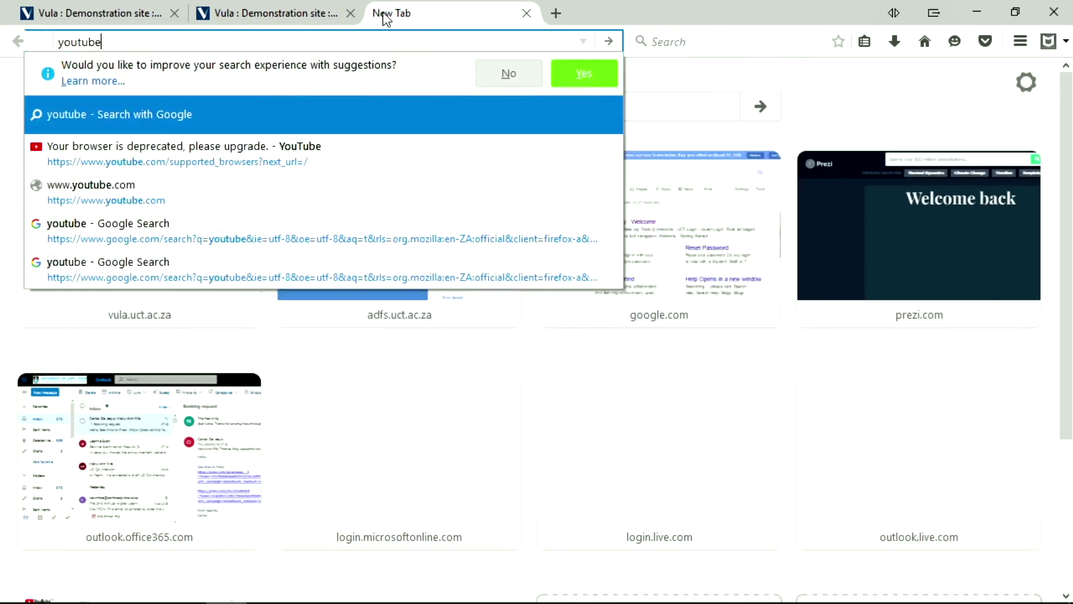
pyautogui.press('Return')
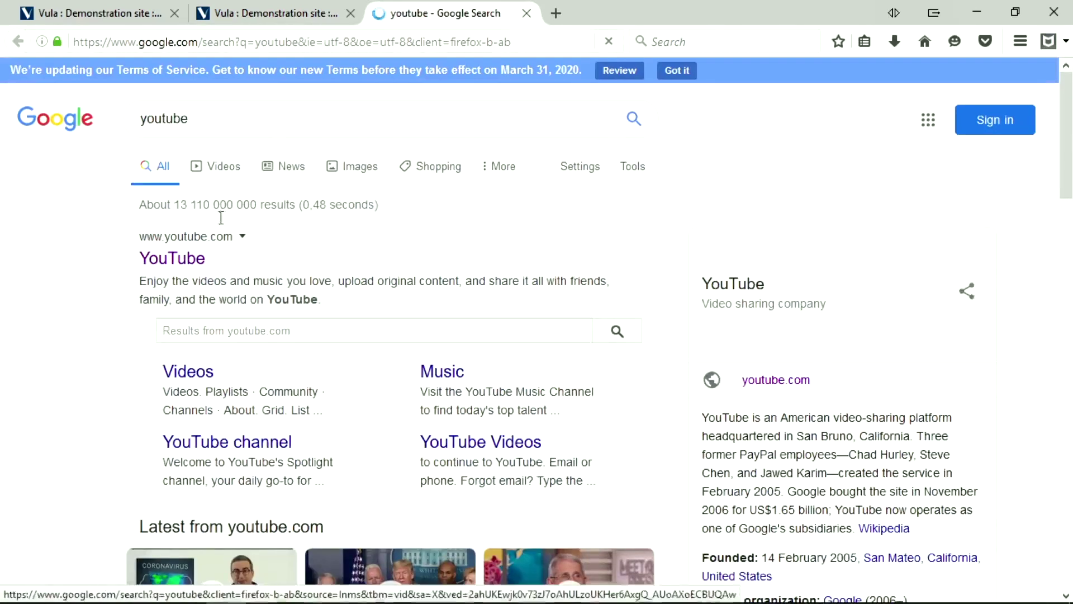
pyautogui.click(200, 267)
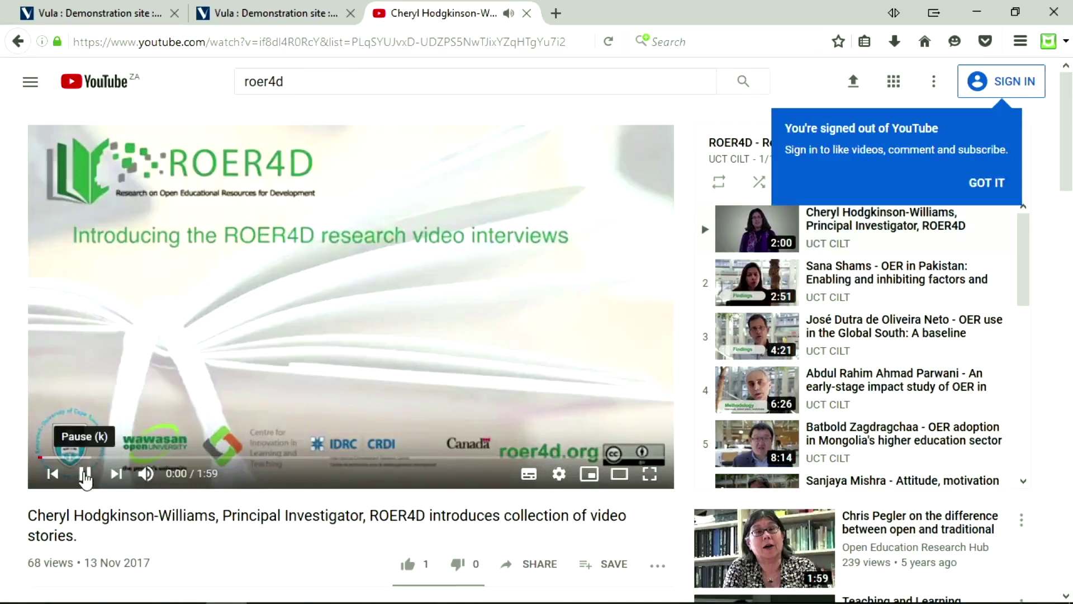
pyautogui.click(85, 475)
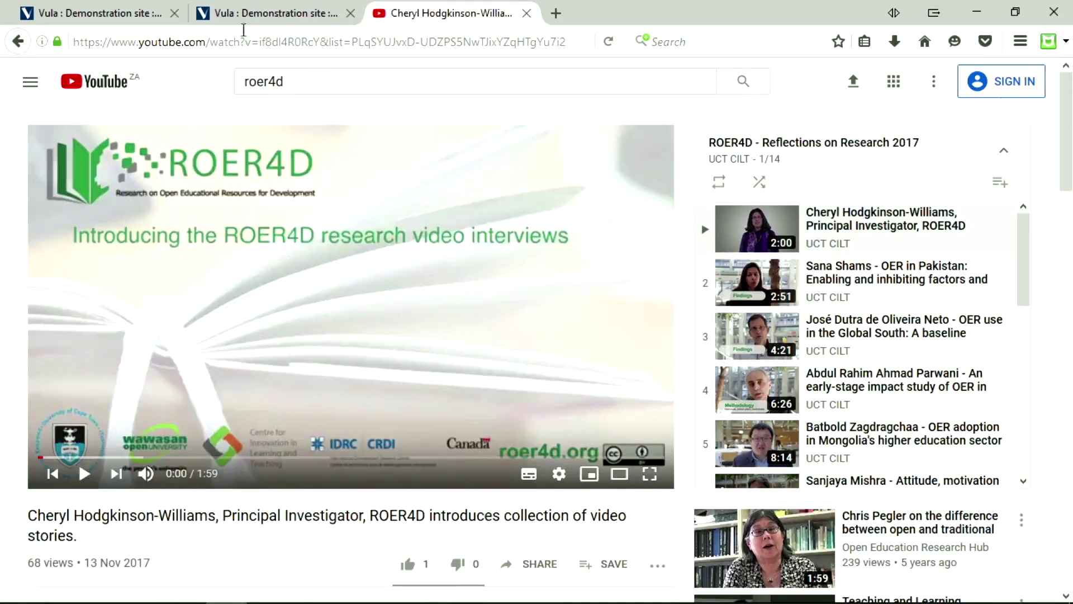
pyautogui.click(287, 12)
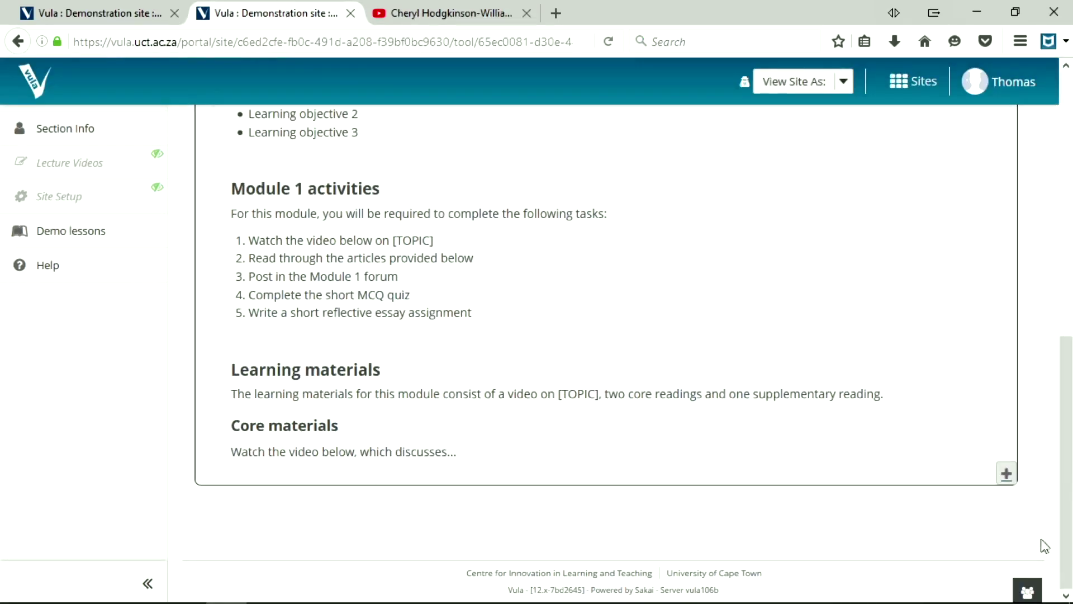
# Start 'Embed content on page' from Module 1's + menu, then switch to the YouTube tab
pyautogui.click(1006, 475)
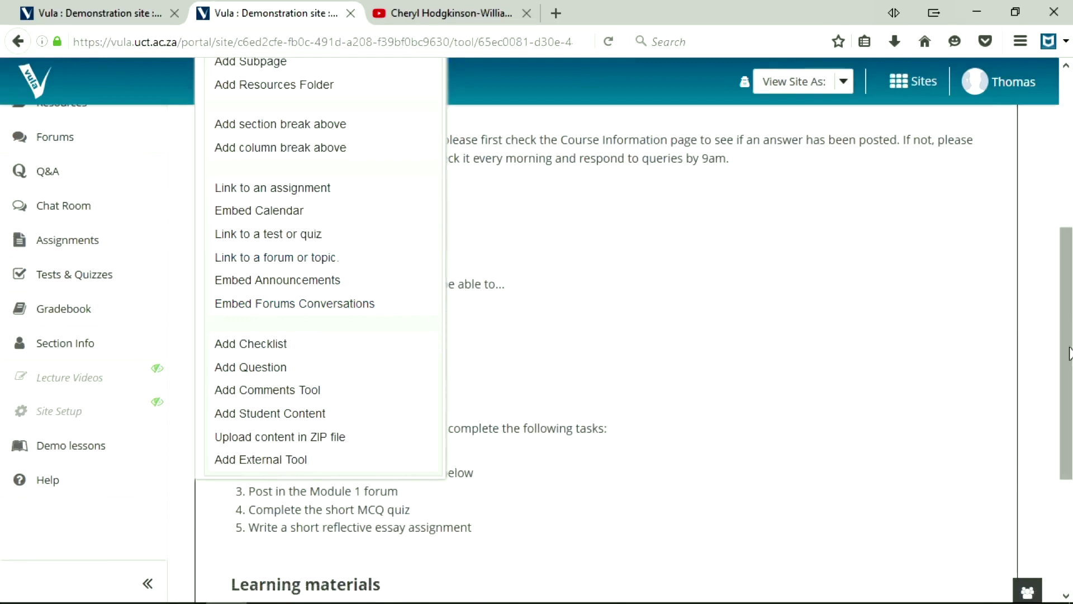
pyautogui.moveTo(1067, 353); pyautogui.dragTo(1069, 287)
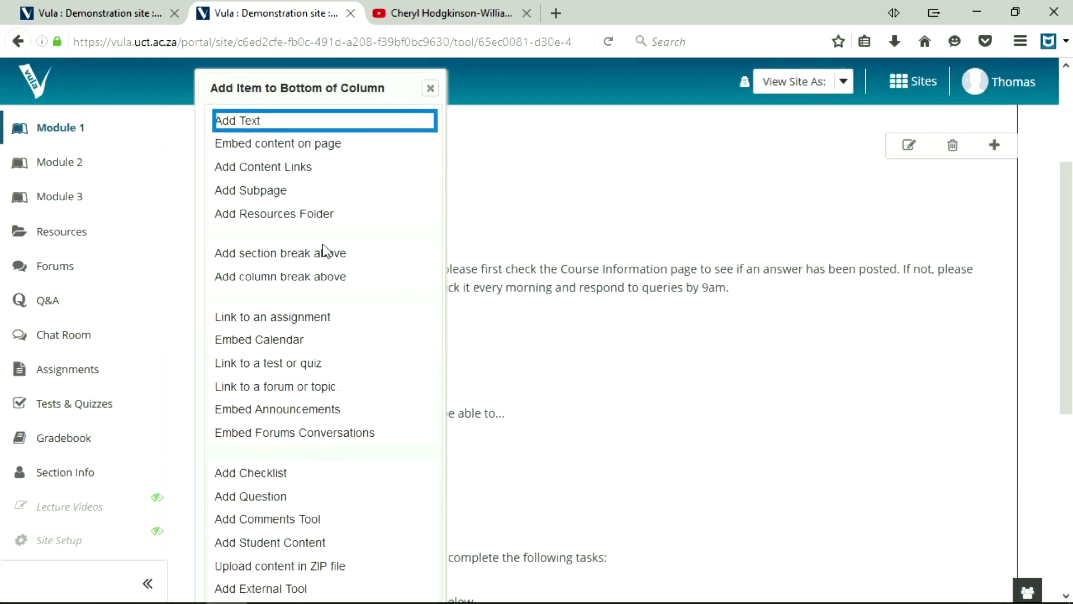
pyautogui.click(316, 147)
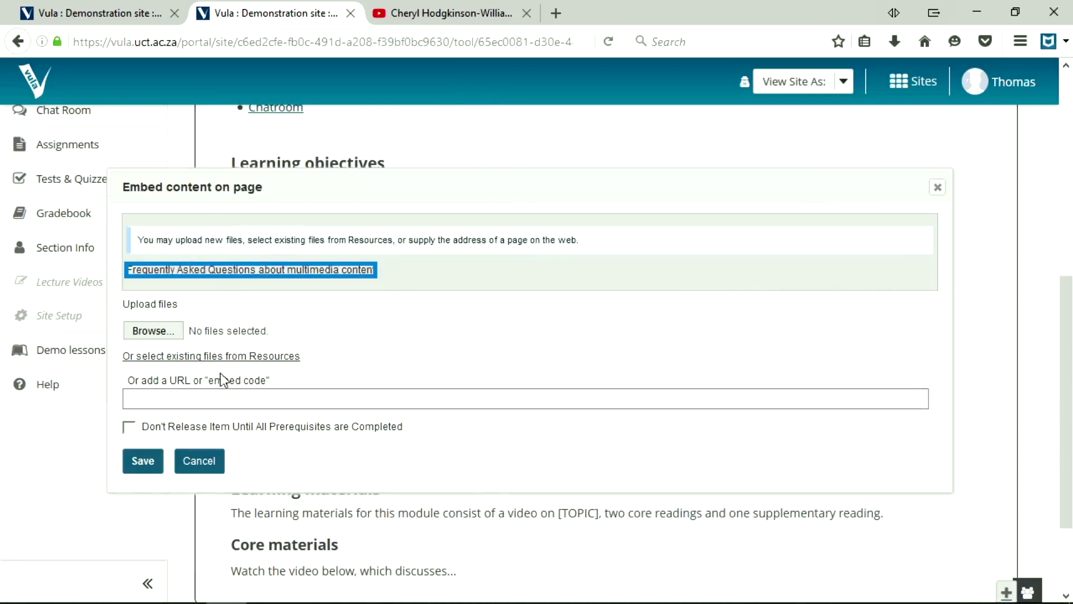
pyautogui.click(400, 13)
pyautogui.scroll(-4, 1069, 184)
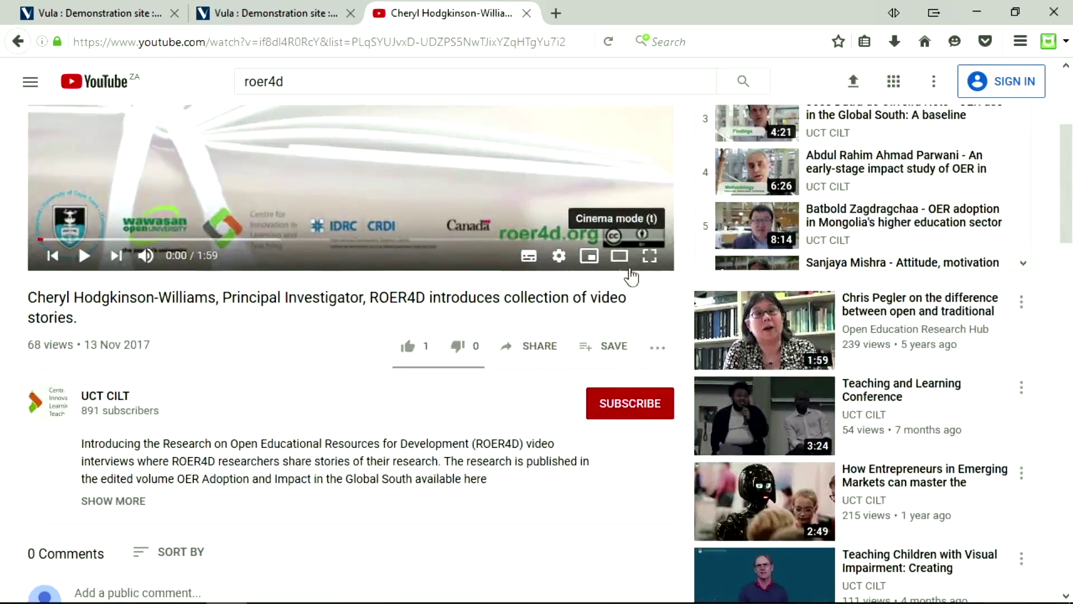
# Open the ROER4D video's Share > Embed panel and select its 560×315 iframe code
pyautogui.click(549, 239)
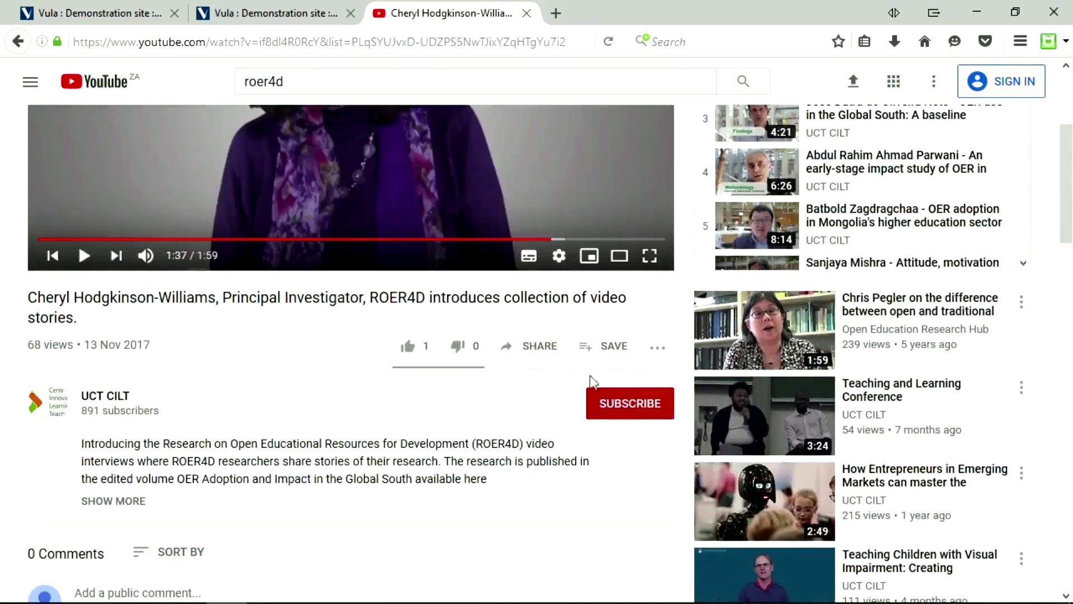
pyautogui.click(555, 348)
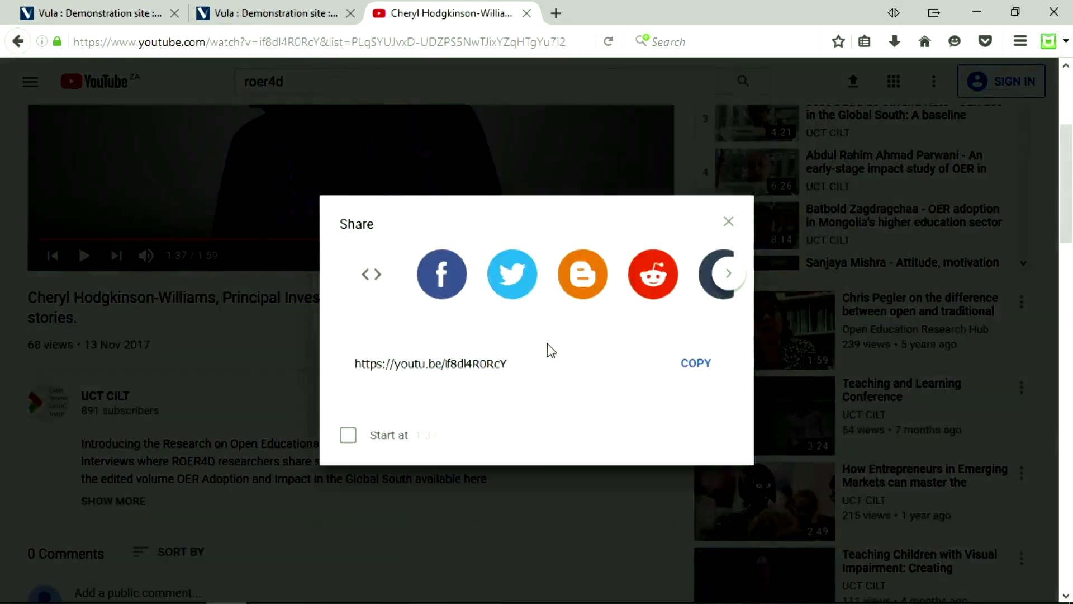
pyautogui.click(380, 267)
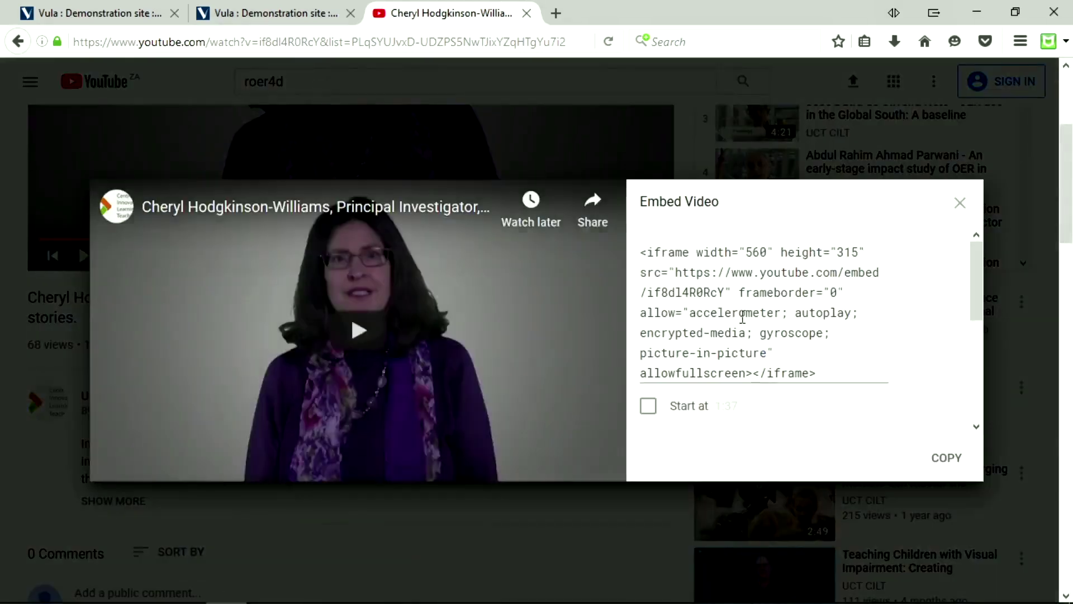
pyautogui.click(742, 317)
pyautogui.hotkey('ctrl', 'c')
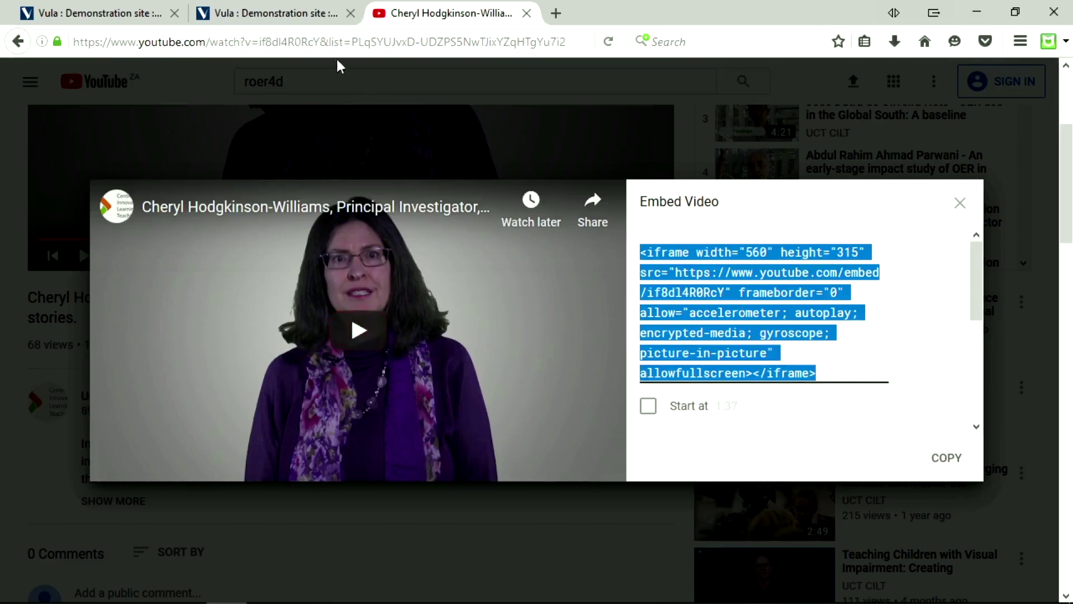
# Paste the ROER4D iframe code into Vula's embed dialog and save it to Module 1
pyautogui.click(304, 20)
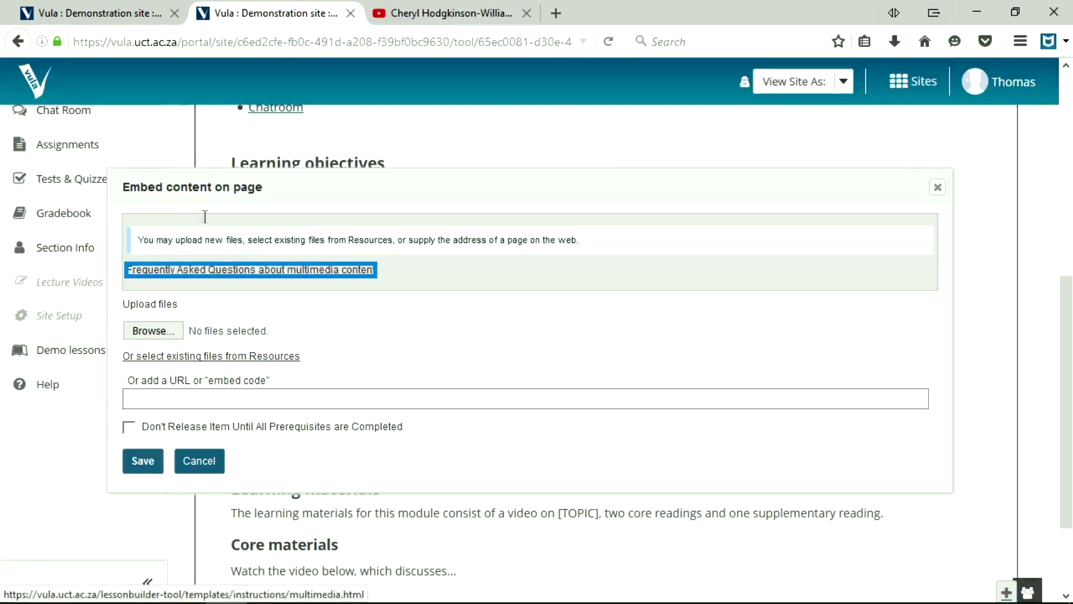
pyautogui.click(180, 398)
pyautogui.hotkey('ctrl', 'v')
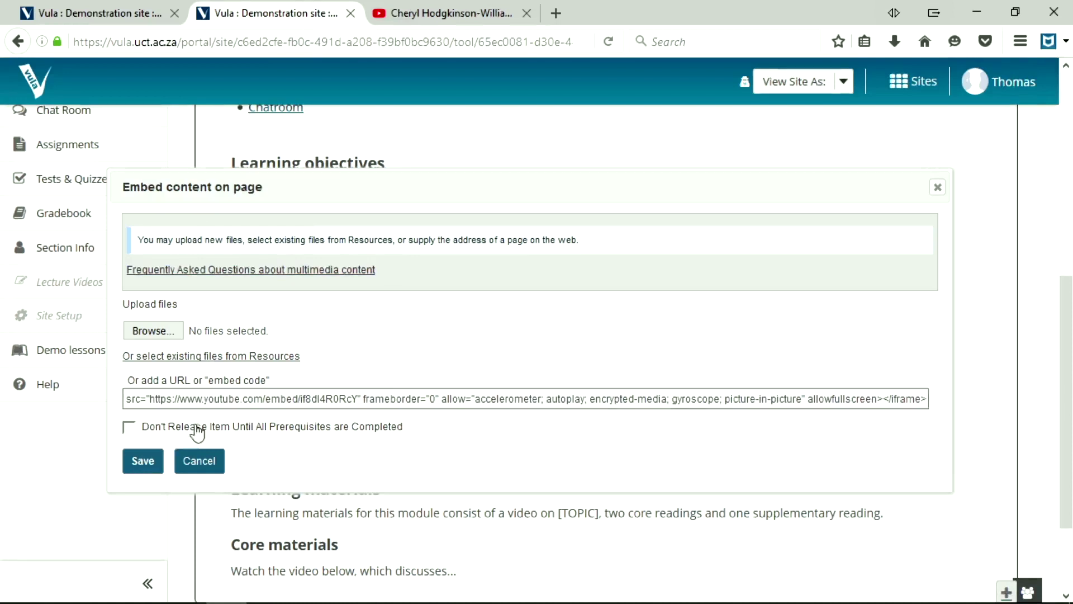
pyautogui.click(152, 459)
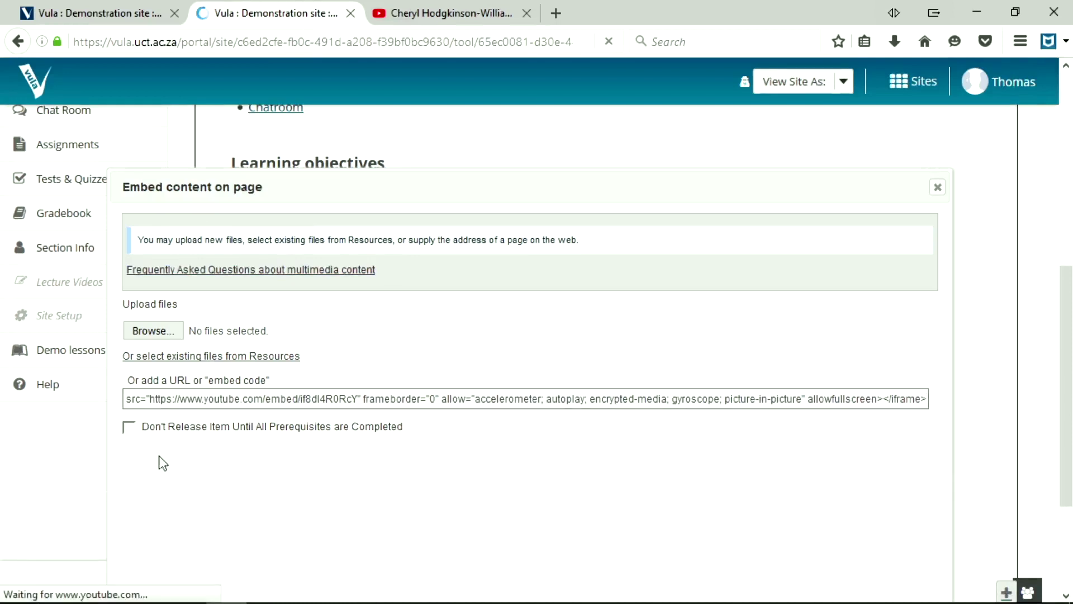
pyautogui.scroll(-3, 1058, 441)
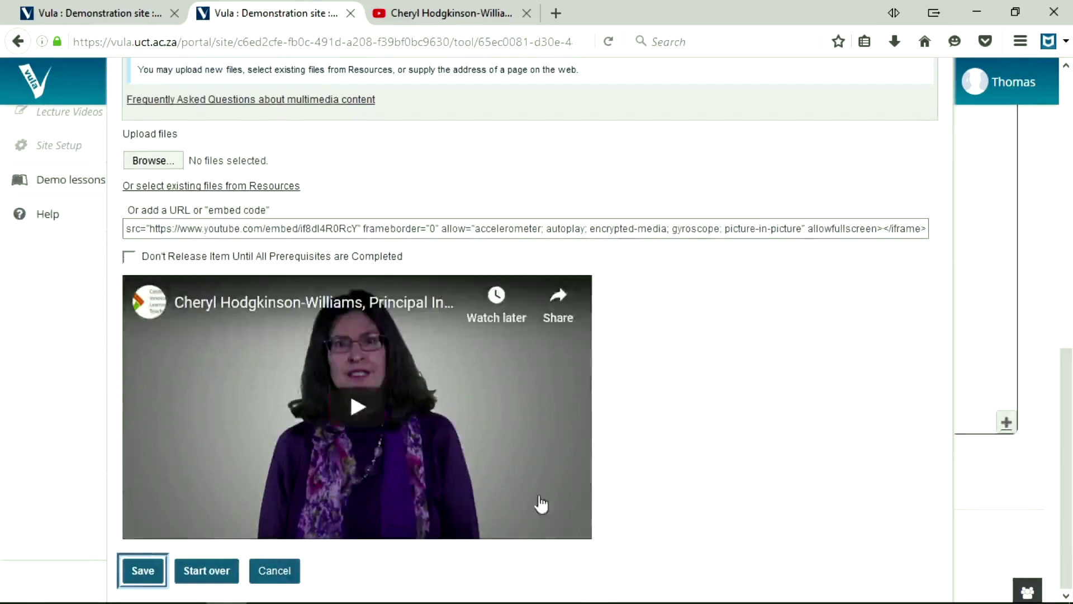
pyautogui.click(140, 571)
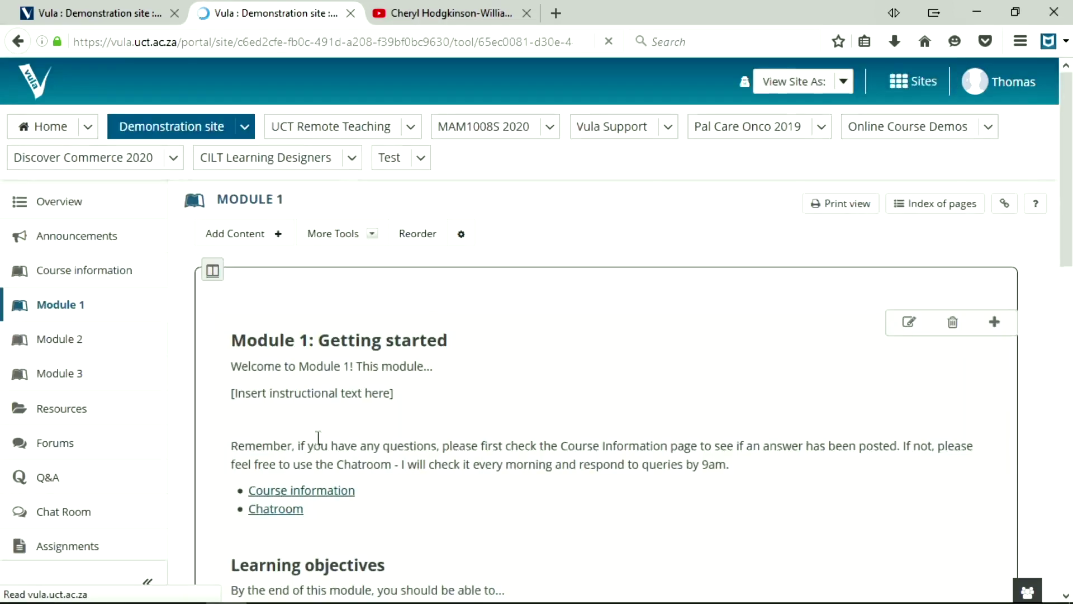
# Review the embedded video and highlight the phrase 'two core readings'
pyautogui.scroll(-10, 1043, 390)
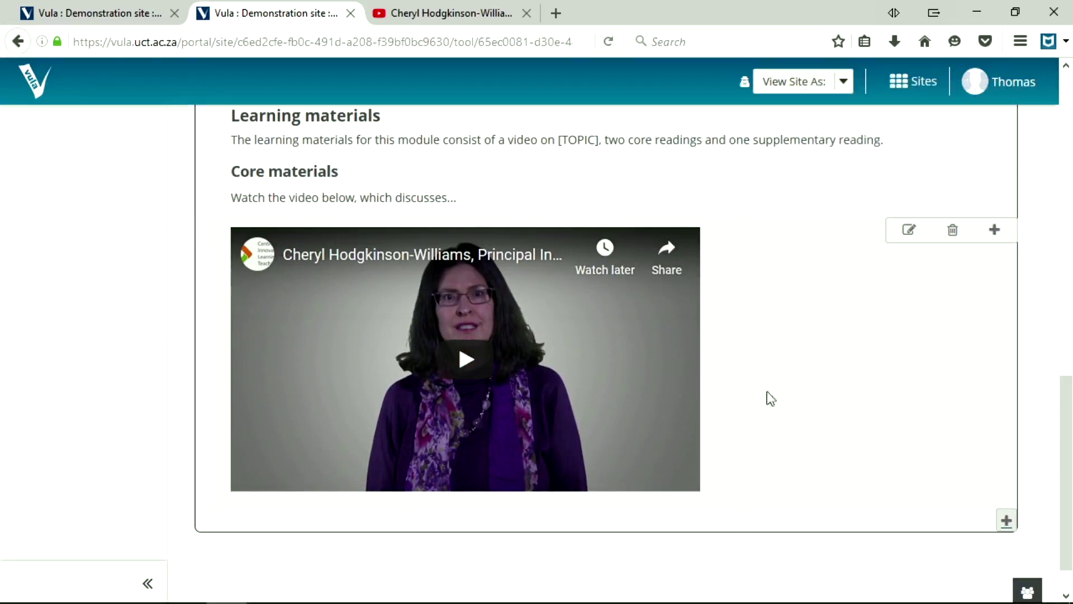
pyautogui.scroll(3, 637, 334)
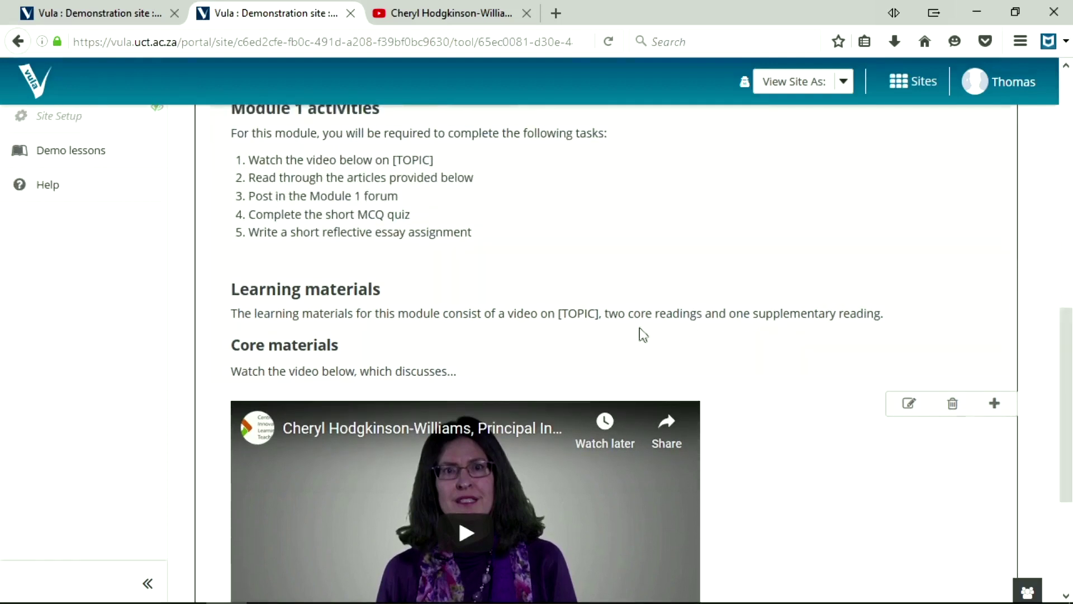
pyautogui.moveTo(609, 313); pyautogui.dragTo(698, 313)
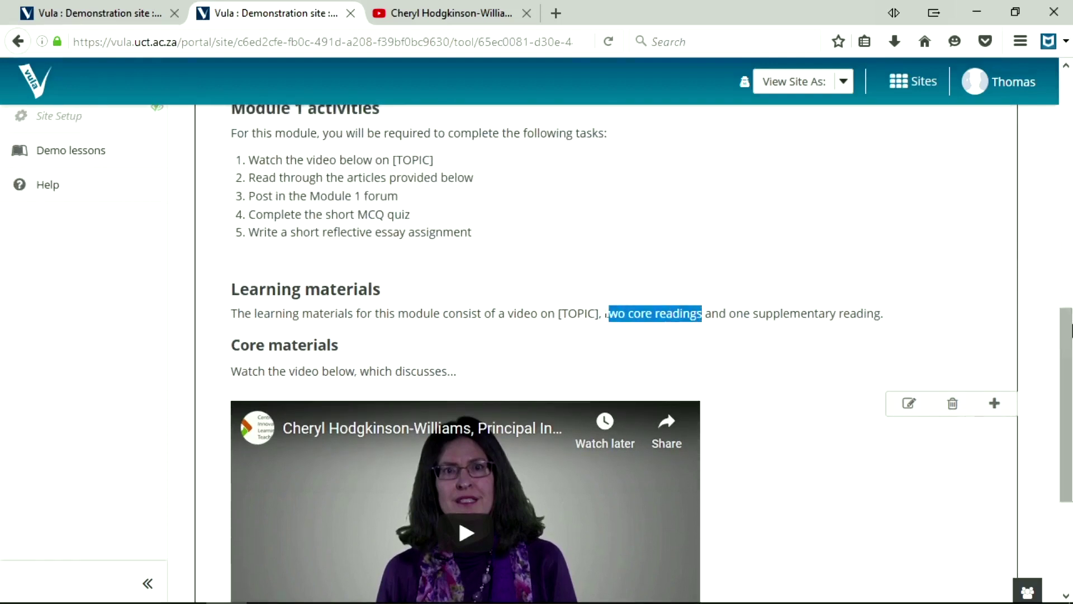
pyautogui.scroll(-4, 1022, 469)
# Add an italic 'Core readings' text item at the bottom of Module 1, below the video
pyautogui.click(1008, 476)
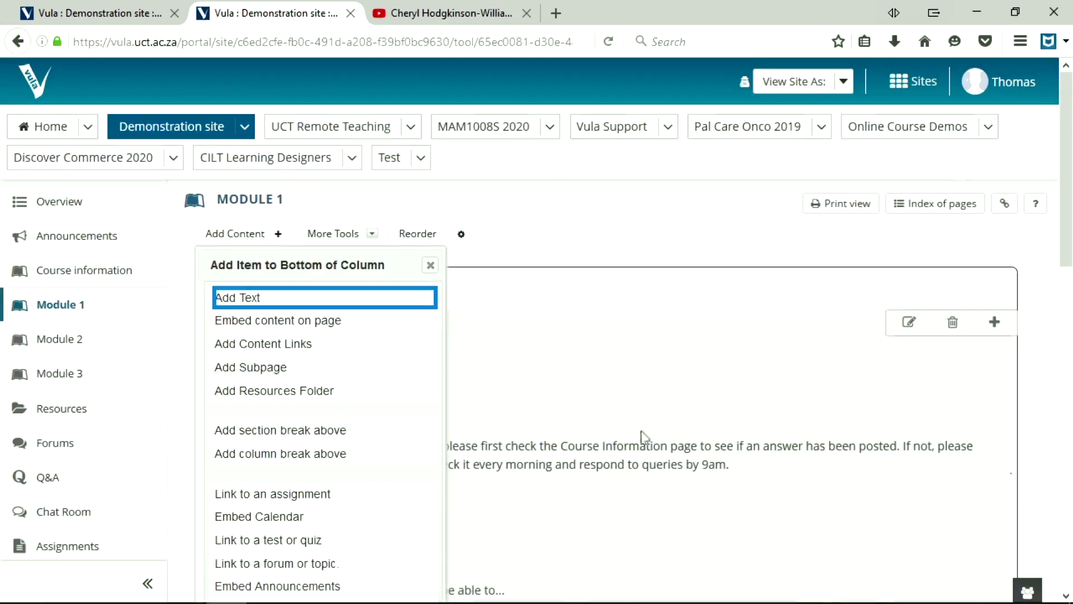
pyautogui.click(255, 301)
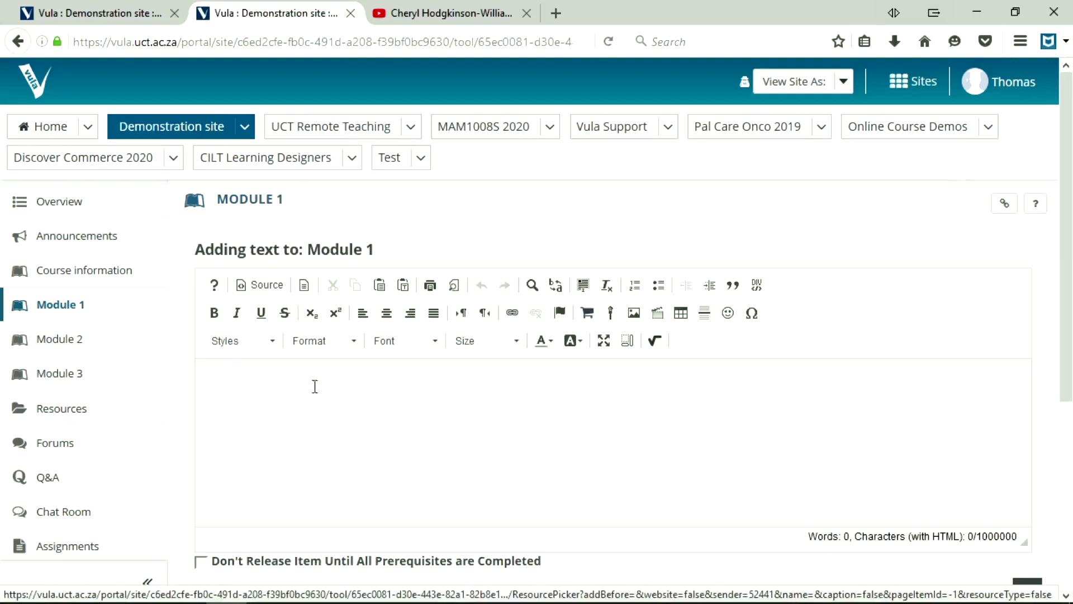
pyautogui.write('Core readings')
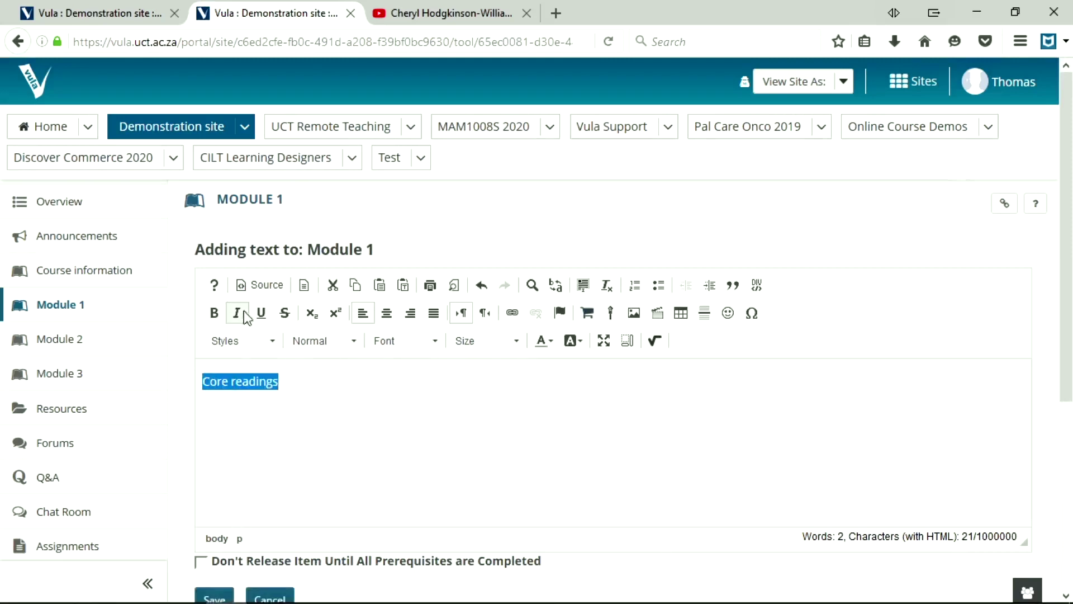
pyautogui.click(315, 415)
pyautogui.scroll(-2, 615, 413)
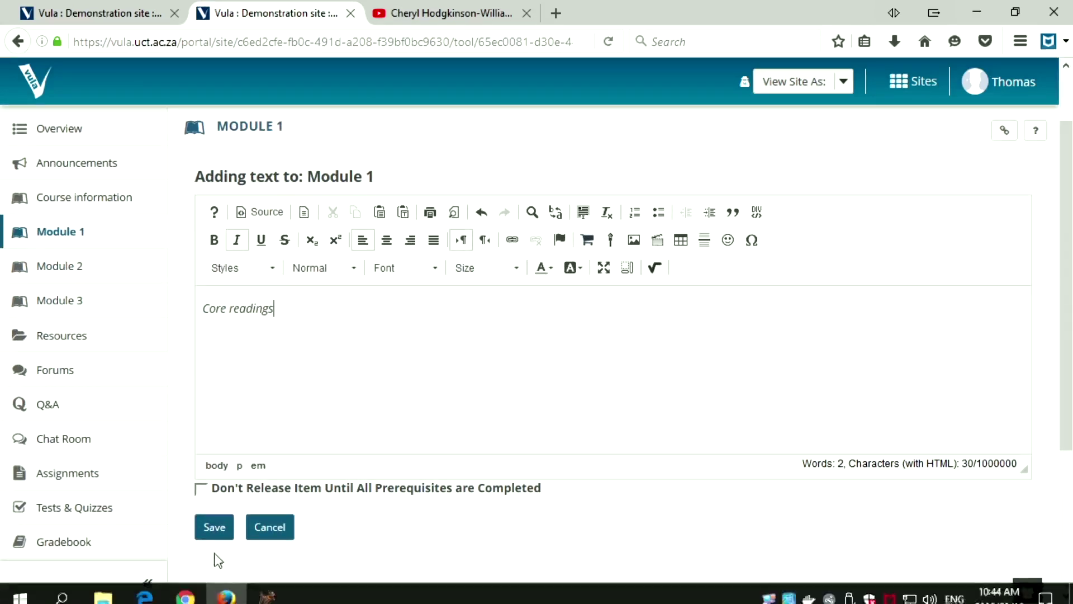
pyautogui.click(213, 526)
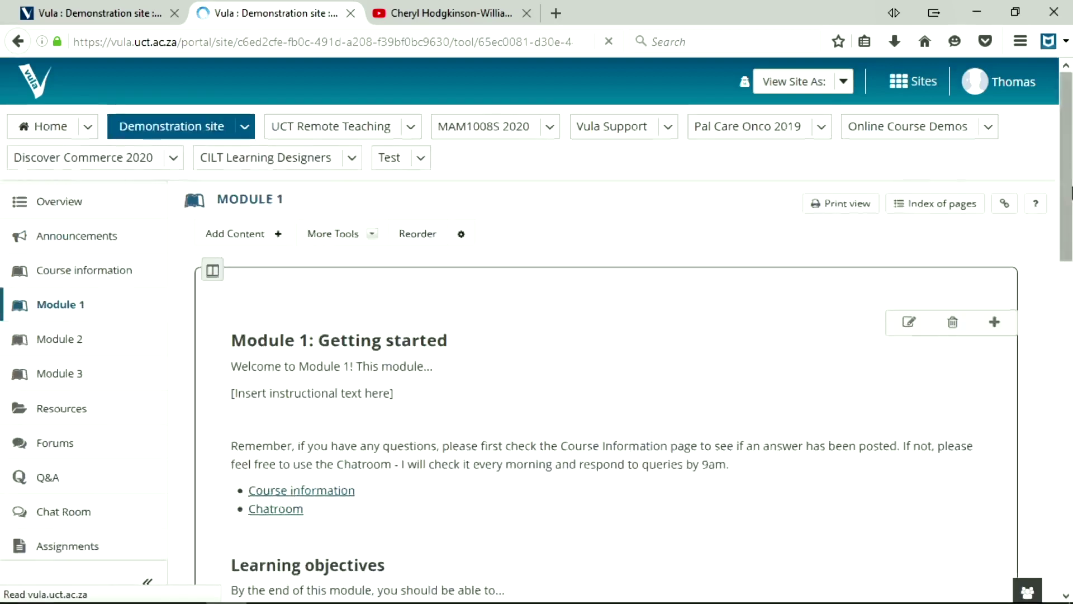
pyautogui.scroll(-3, 1034, 497)
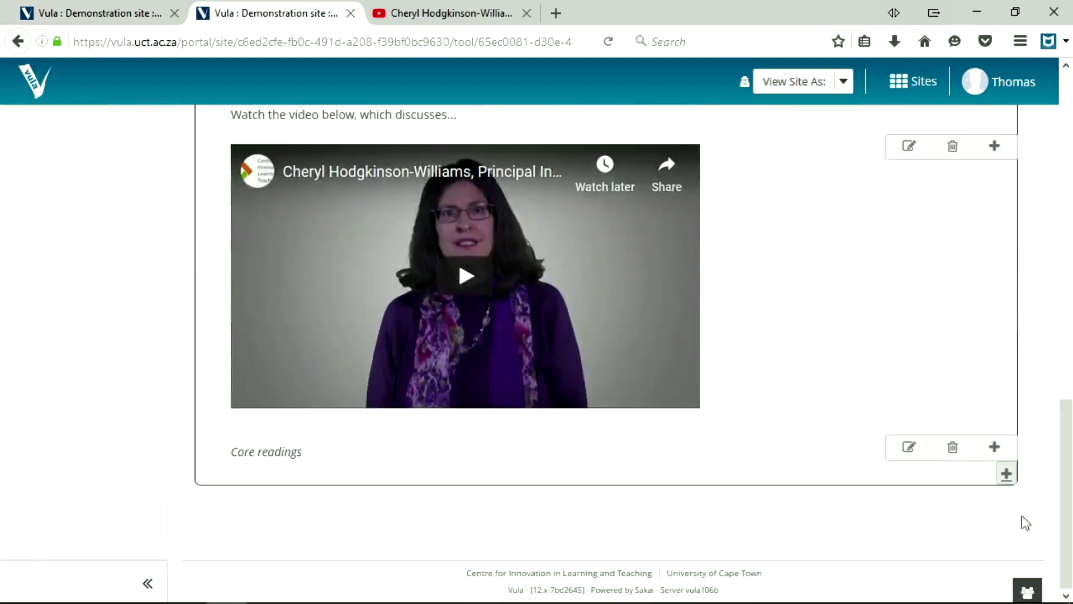
# Add a content link to the 19-040 PDF from the Module 1 resources folder, then close its tab
pyautogui.click(1007, 476)
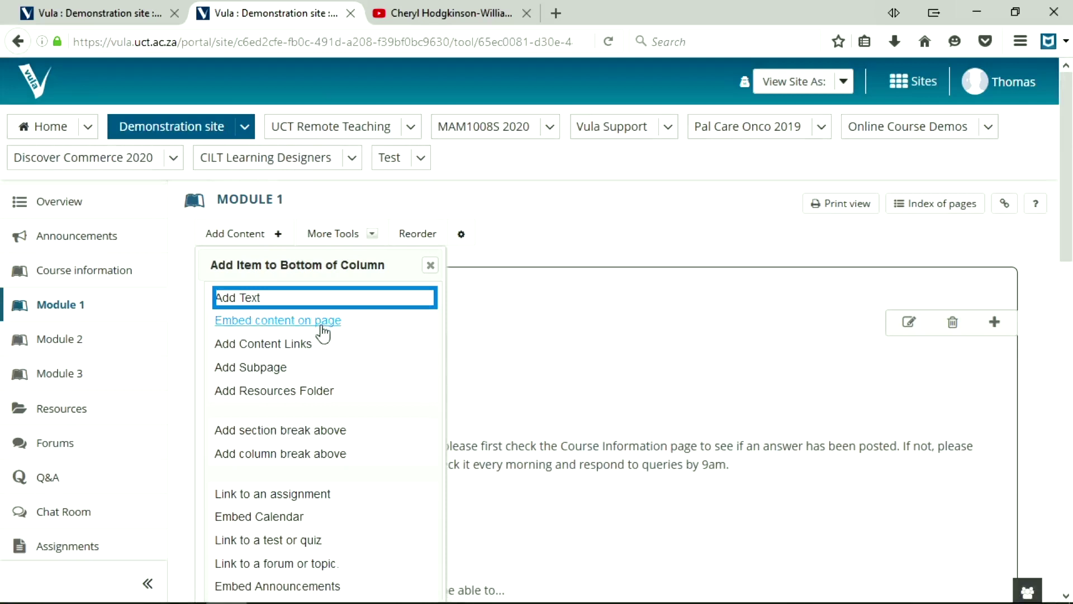
pyautogui.click(309, 349)
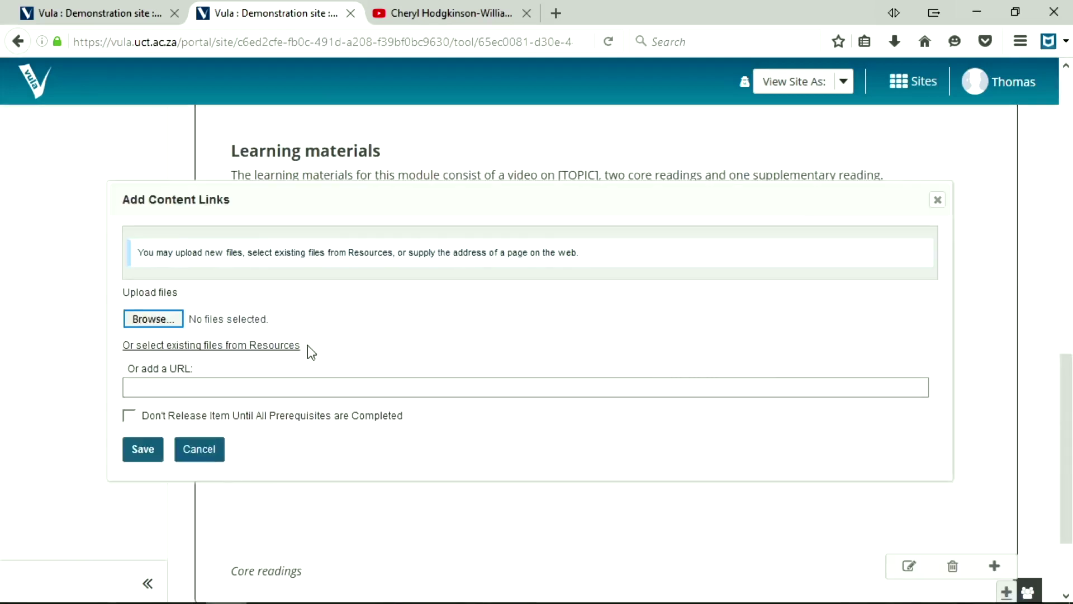
pyautogui.click(251, 351)
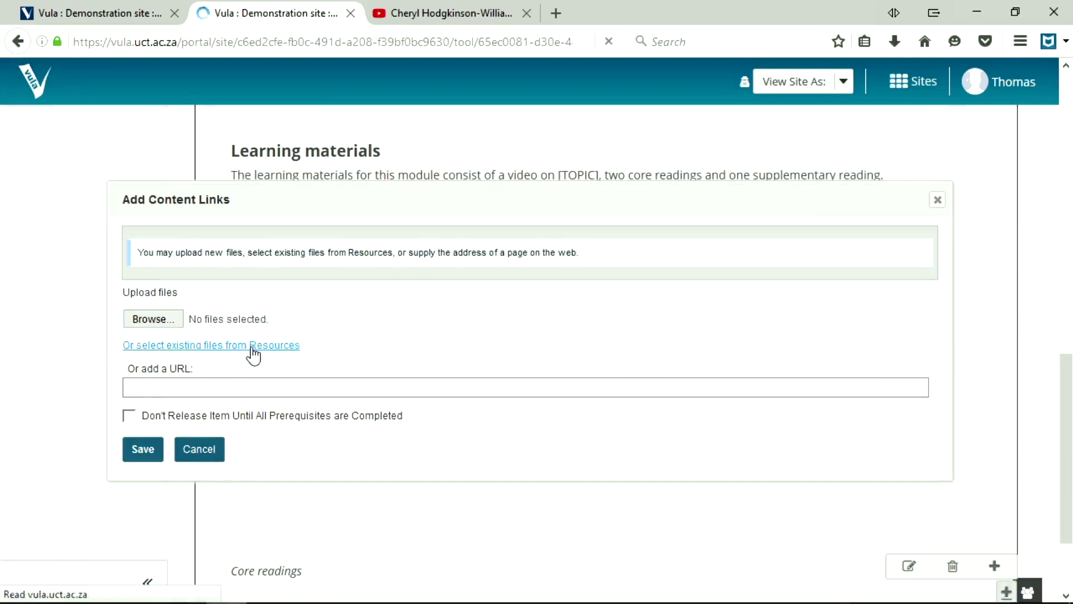
pyautogui.scroll(-3, 492, 318)
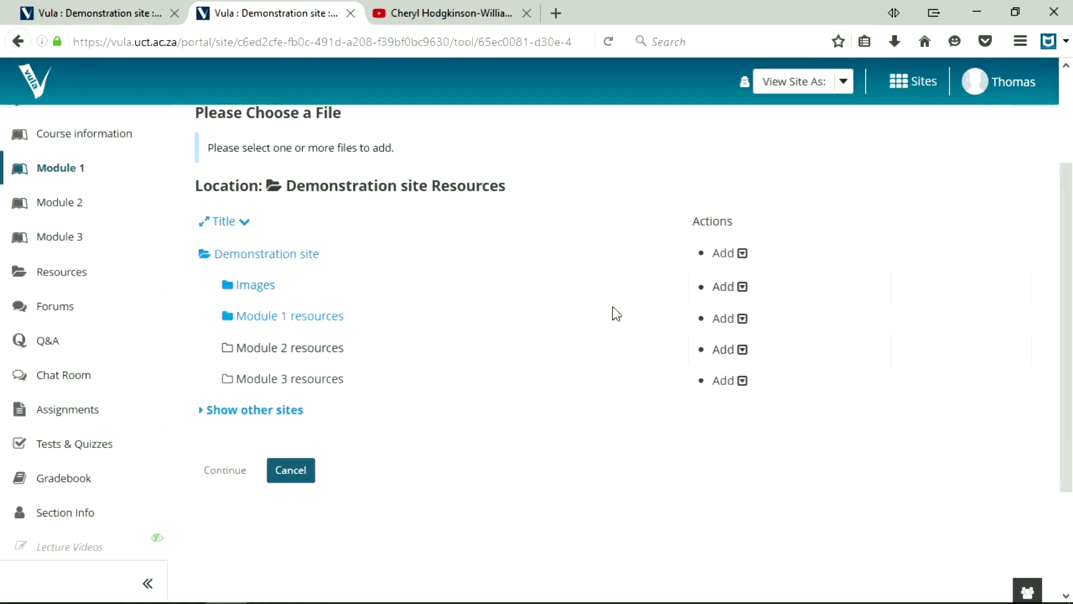
pyautogui.click(273, 327)
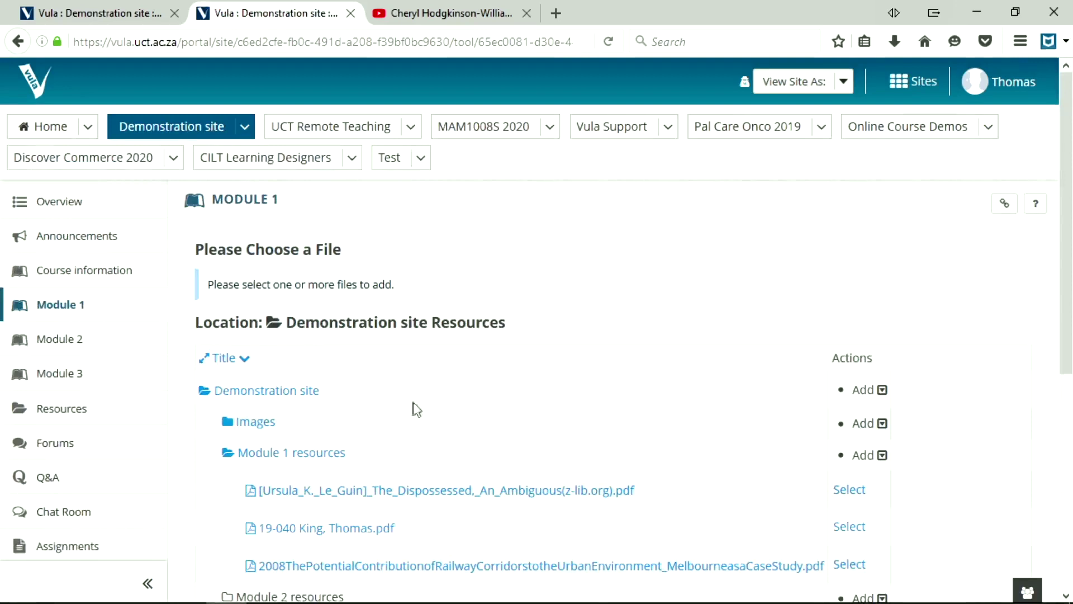
pyautogui.scroll(-3, 690, 341)
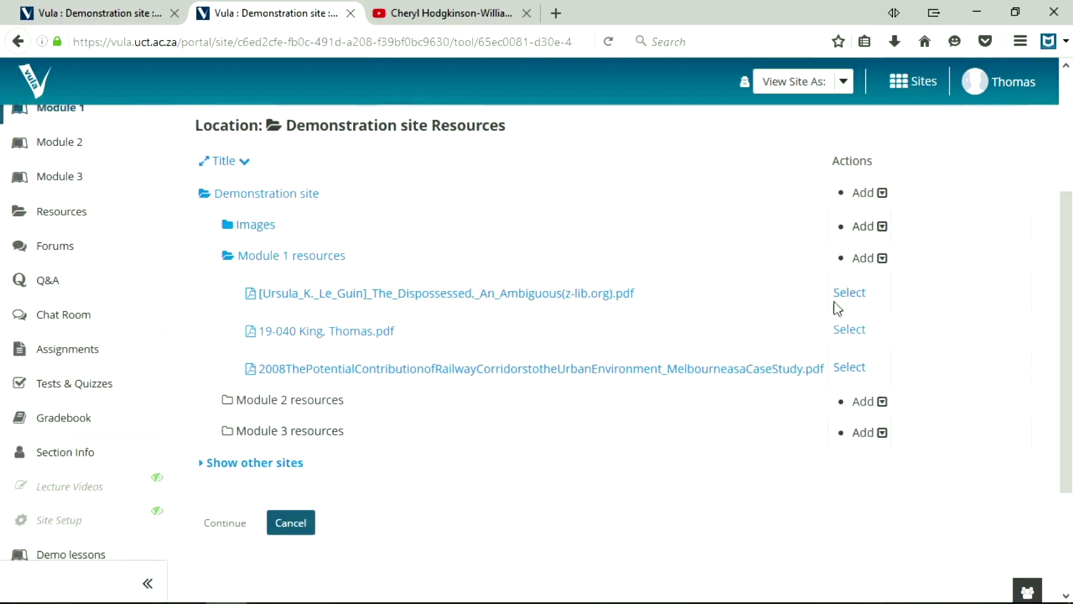
pyautogui.click(847, 333)
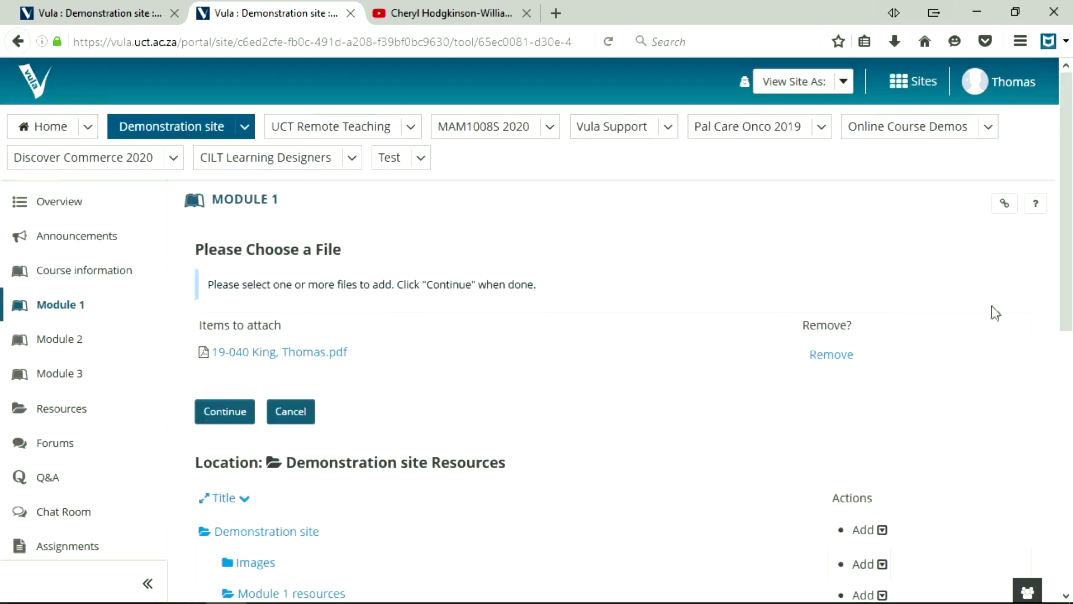
pyautogui.scroll(-3, 1040, 296)
pyautogui.click(225, 237)
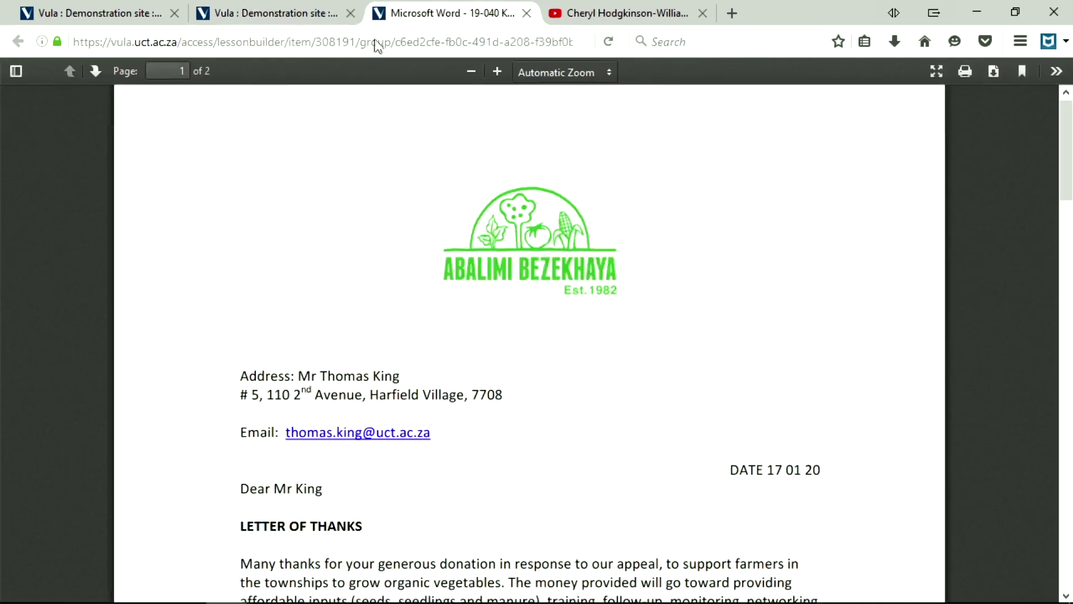
pyautogui.click(526, 12)
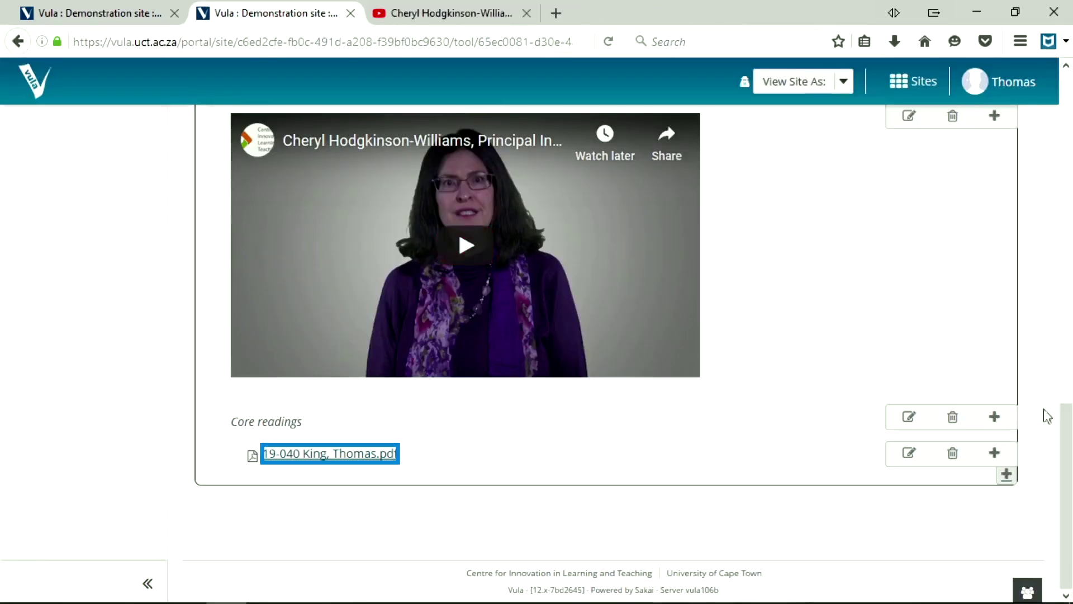
# Link the 2008ThePotentialContribution railway corridors PDF from Module 1 resources as a second core reading
pyautogui.click(1007, 476)
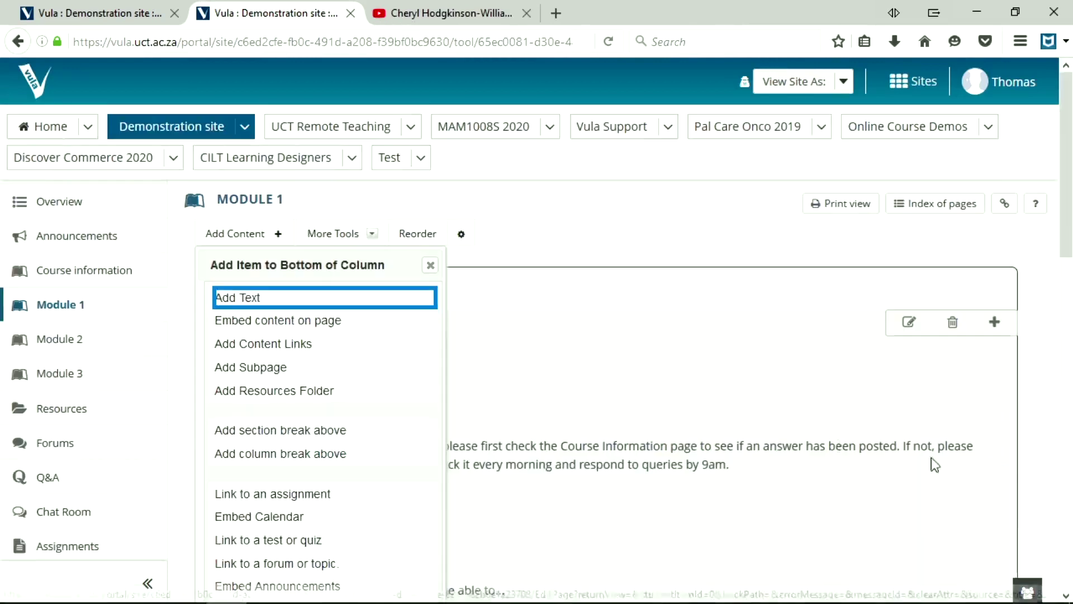
pyautogui.click(319, 352)
pyautogui.click(217, 347)
pyautogui.click(256, 453)
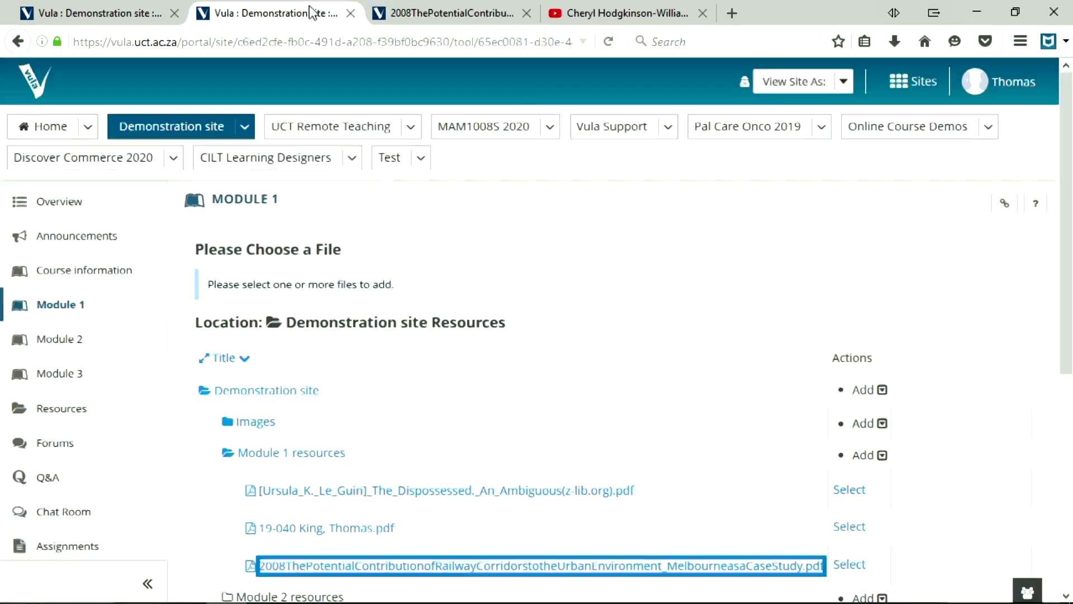
pyautogui.scroll(-4, 1062, 210)
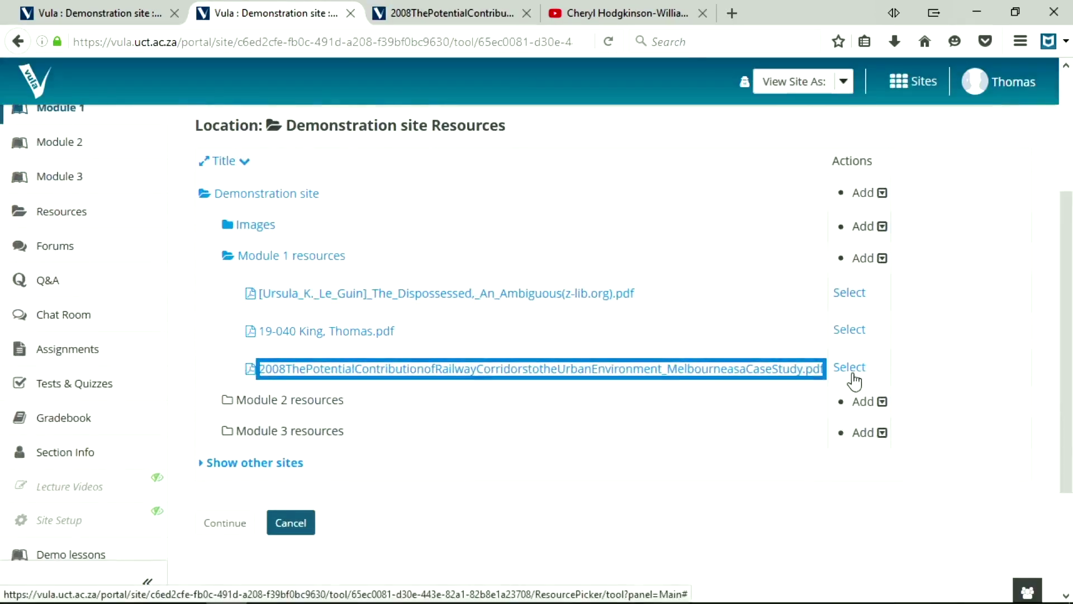
pyautogui.click(844, 370)
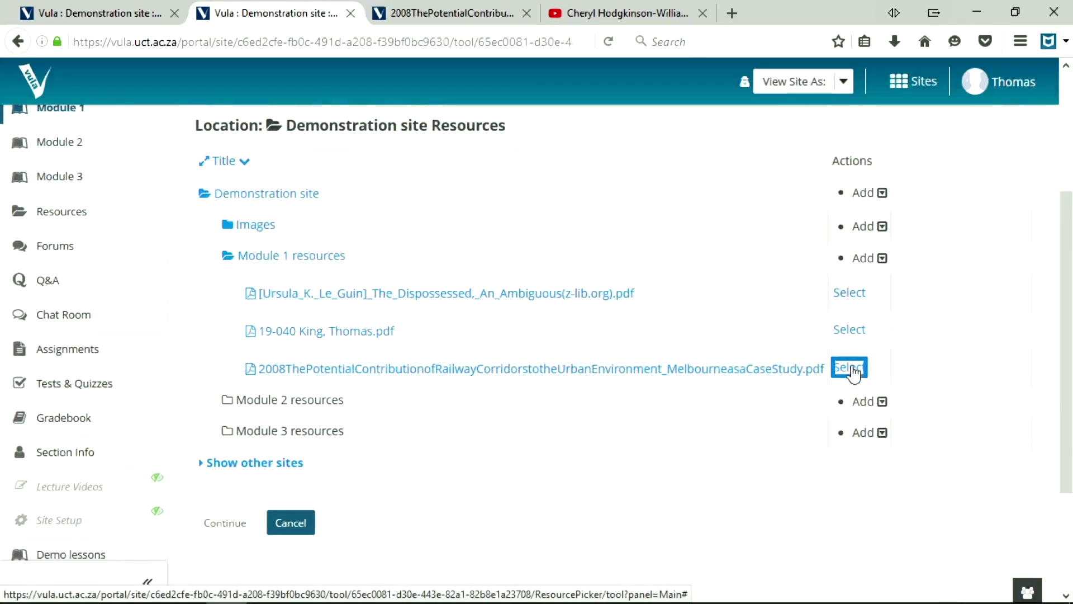
pyautogui.scroll(-2, 280, 351)
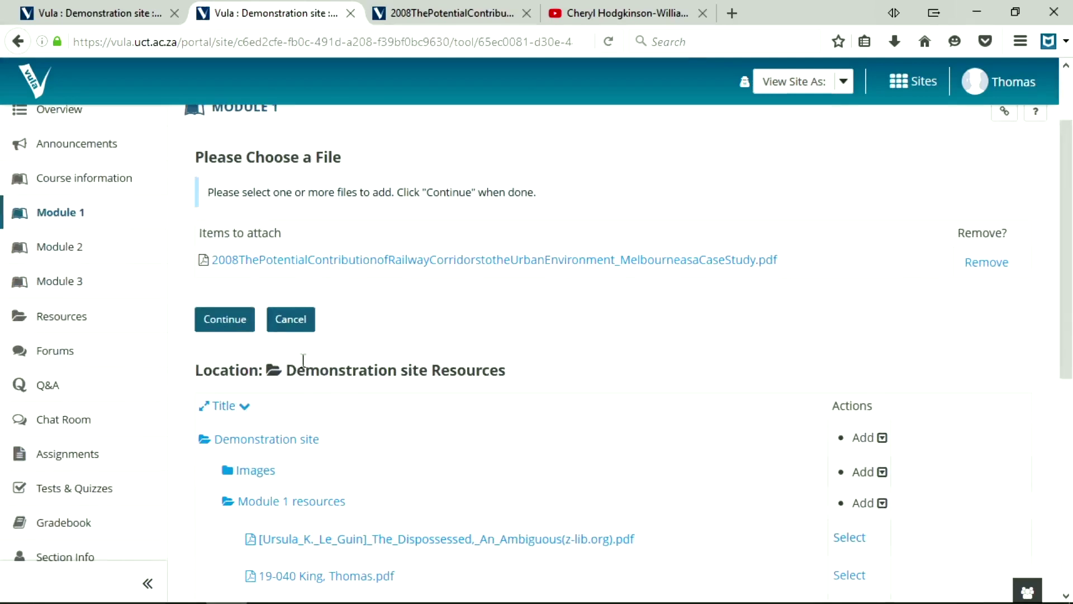
pyautogui.click(238, 329)
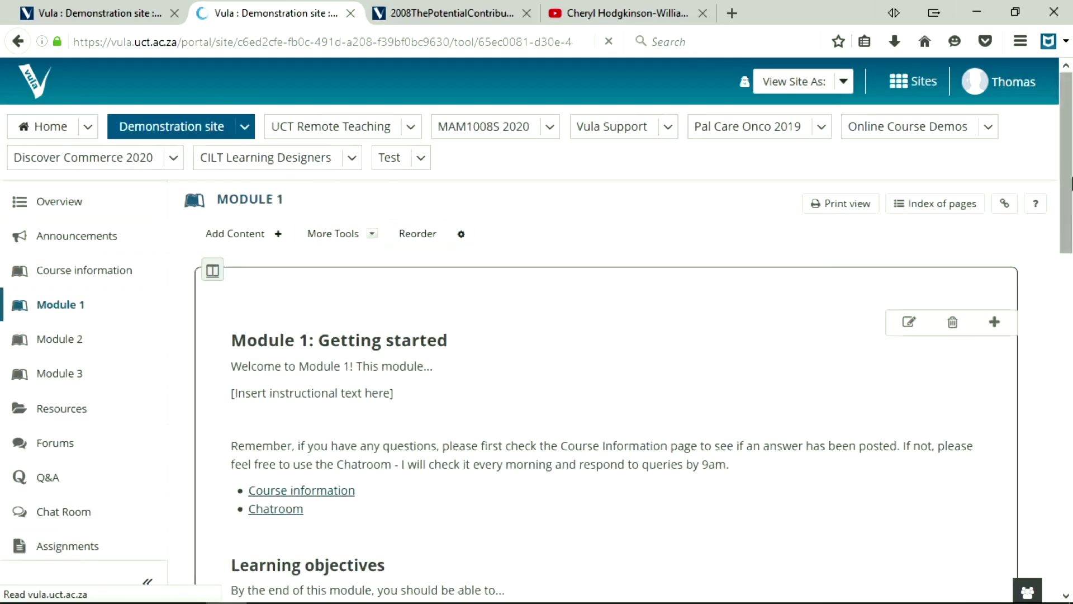
pyautogui.scroll(-10, 537, 363)
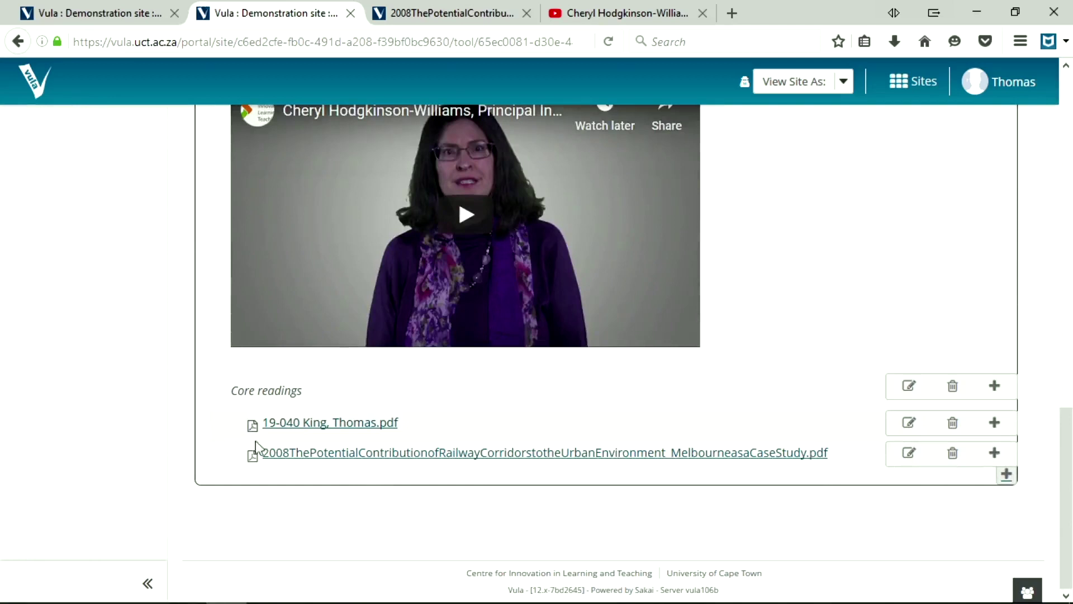
# Add a 'Supplementary reading' text item in italics below the two core reading PDFs
pyautogui.moveTo(1066, 496); pyautogui.dragTo(1066, 405)
pyautogui.moveTo(725, 244); pyautogui.dragTo(877, 250)
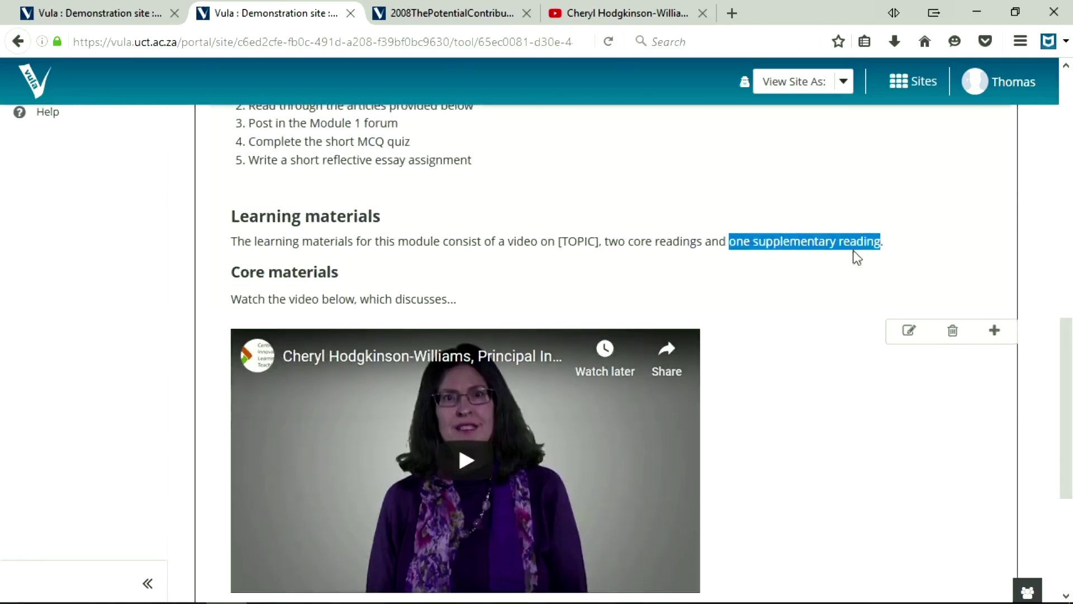
pyautogui.moveTo(1067, 408); pyautogui.dragTo(1066, 496)
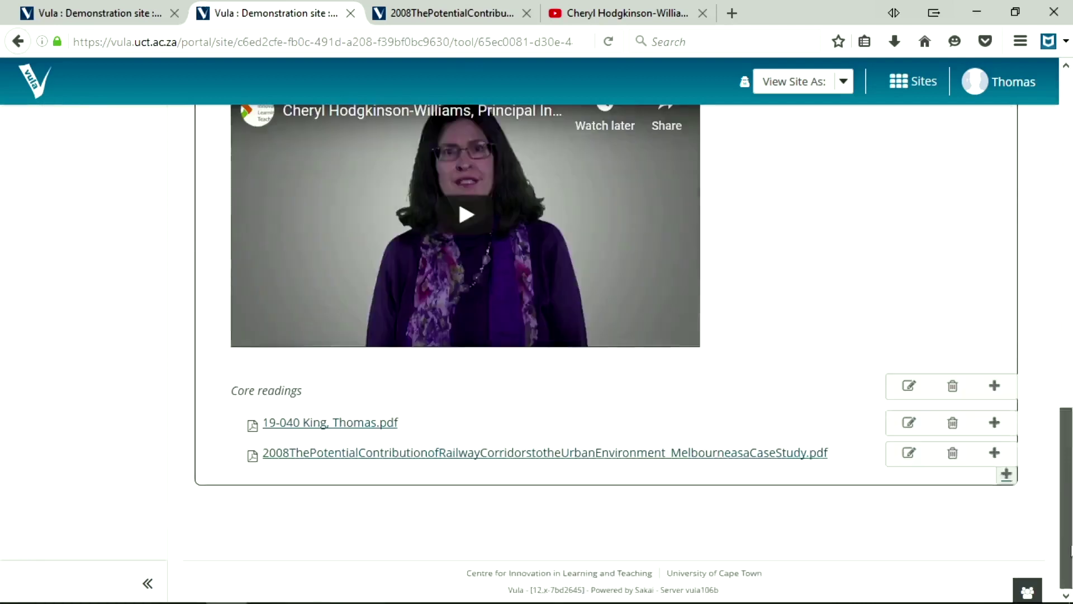
pyautogui.click(1006, 477)
pyautogui.click(257, 302)
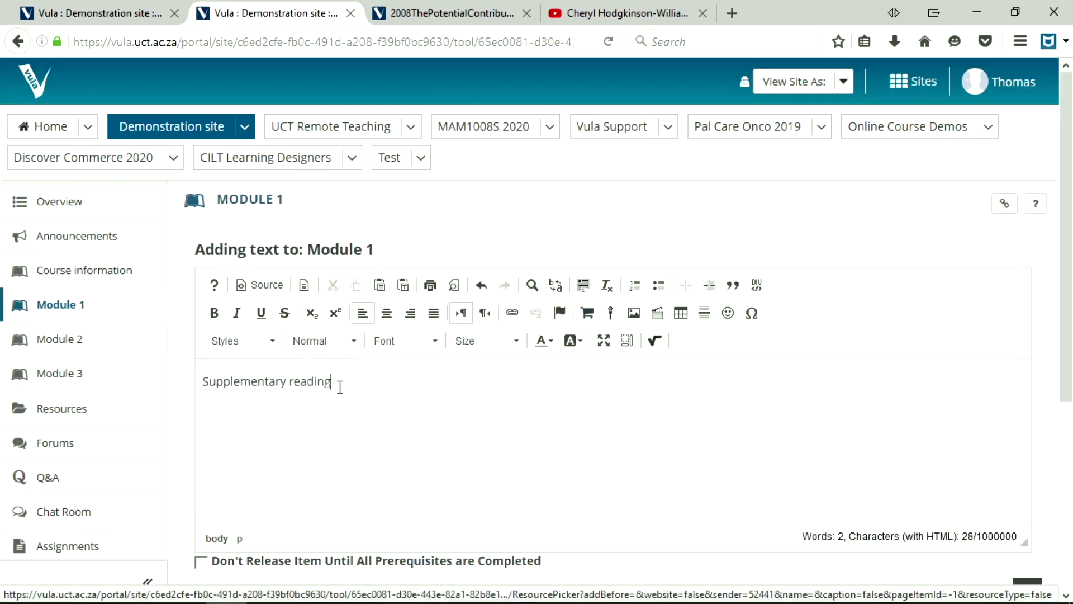
pyautogui.moveTo(341, 386); pyautogui.dragTo(202, 404)
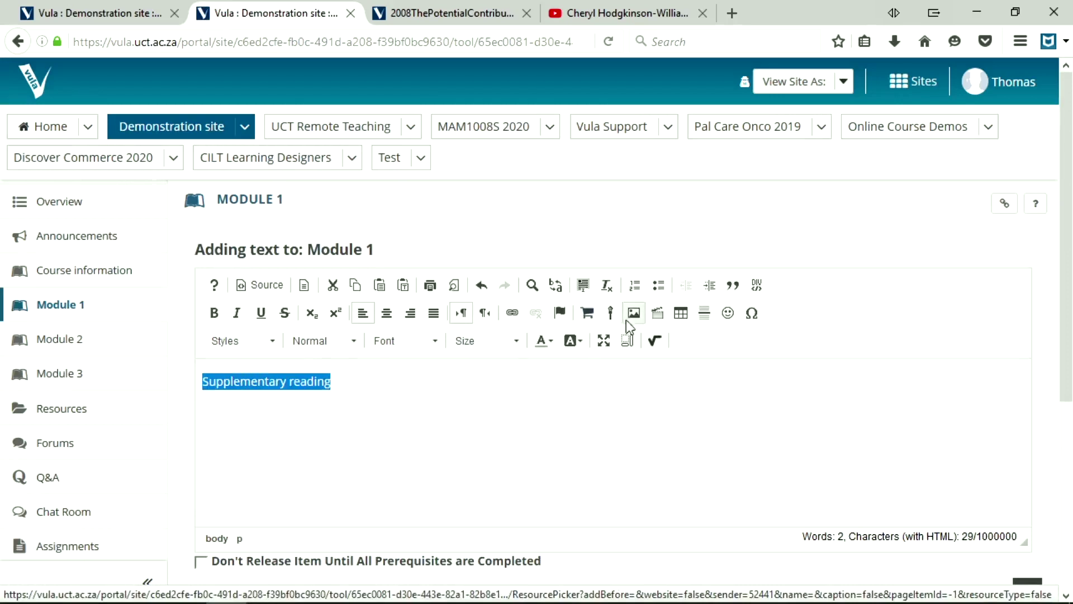
pyautogui.click(322, 440)
pyautogui.scroll(-5, 329, 430)
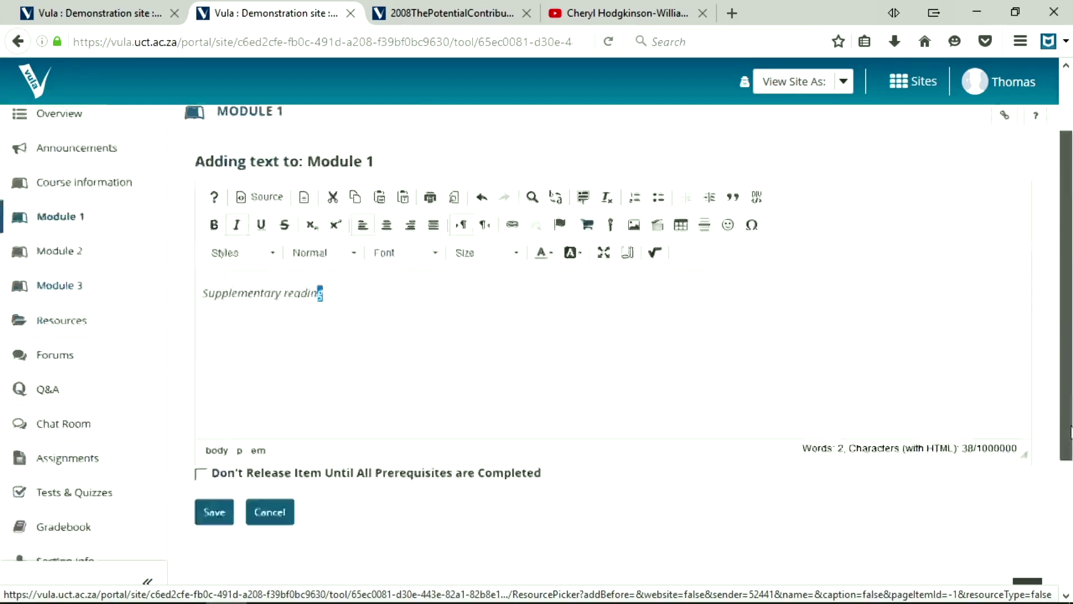
pyautogui.click(214, 319)
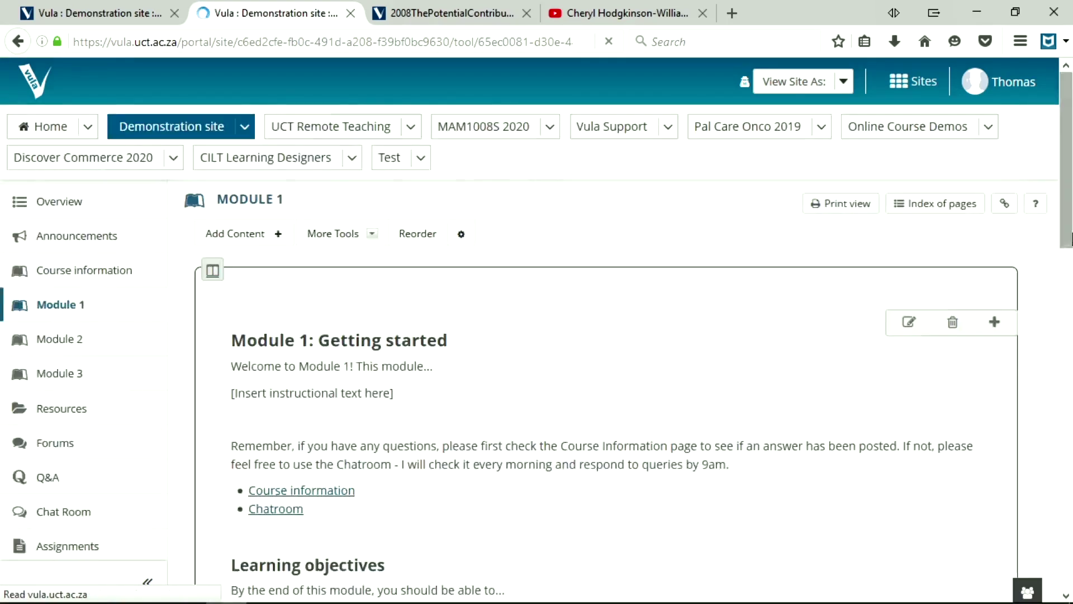
pyautogui.scroll(-10, 1006, 486)
# Link Le Guin's 'The Dispossessed' PDF from Module 1 resources under Supplementary reading
pyautogui.click(1007, 476)
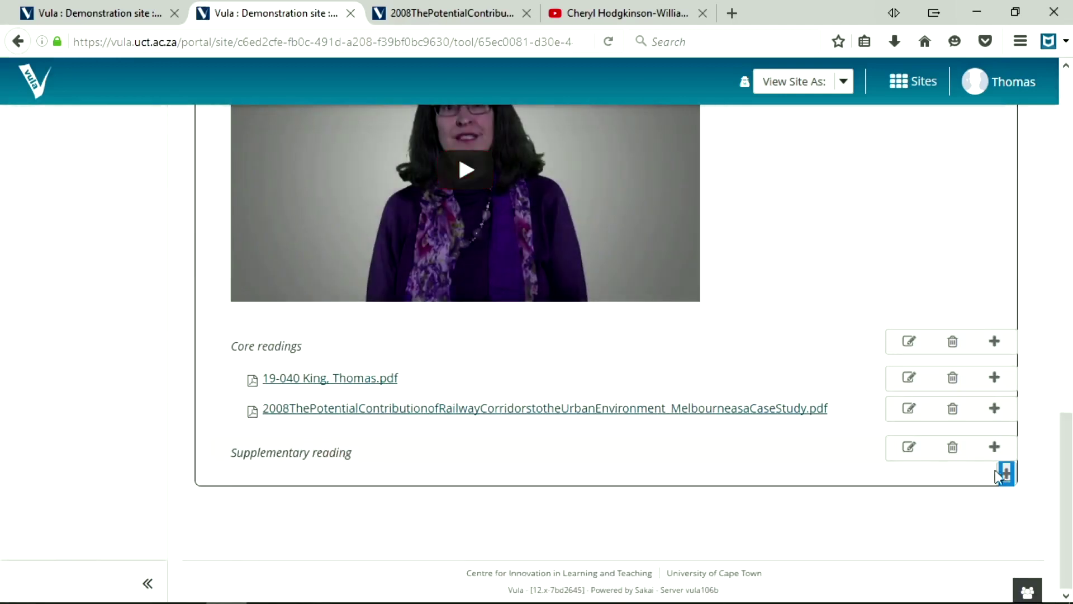
pyautogui.click(1013, 475)
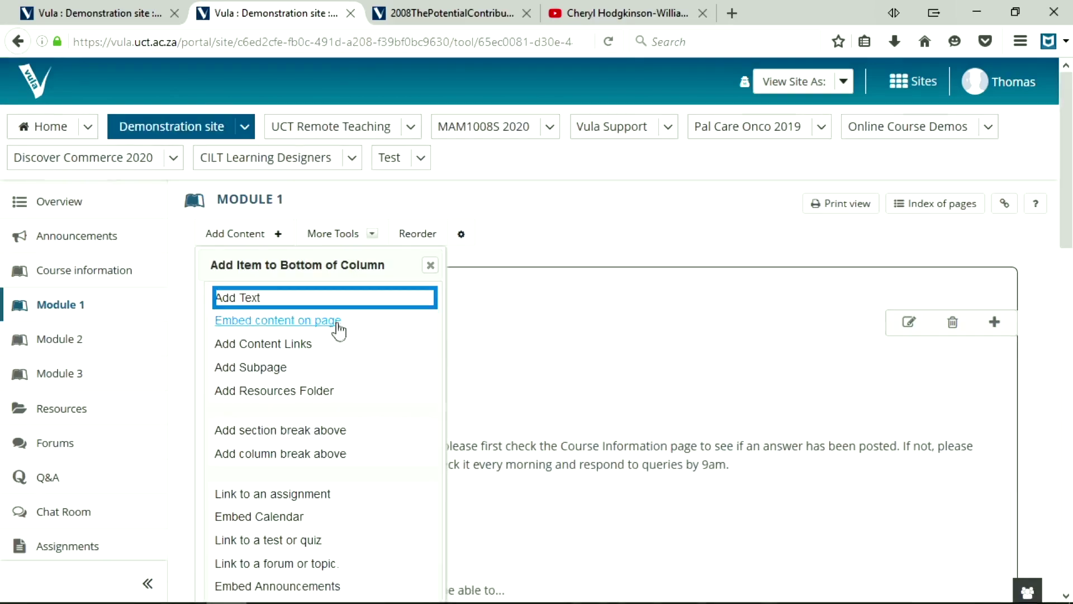
pyautogui.click(298, 344)
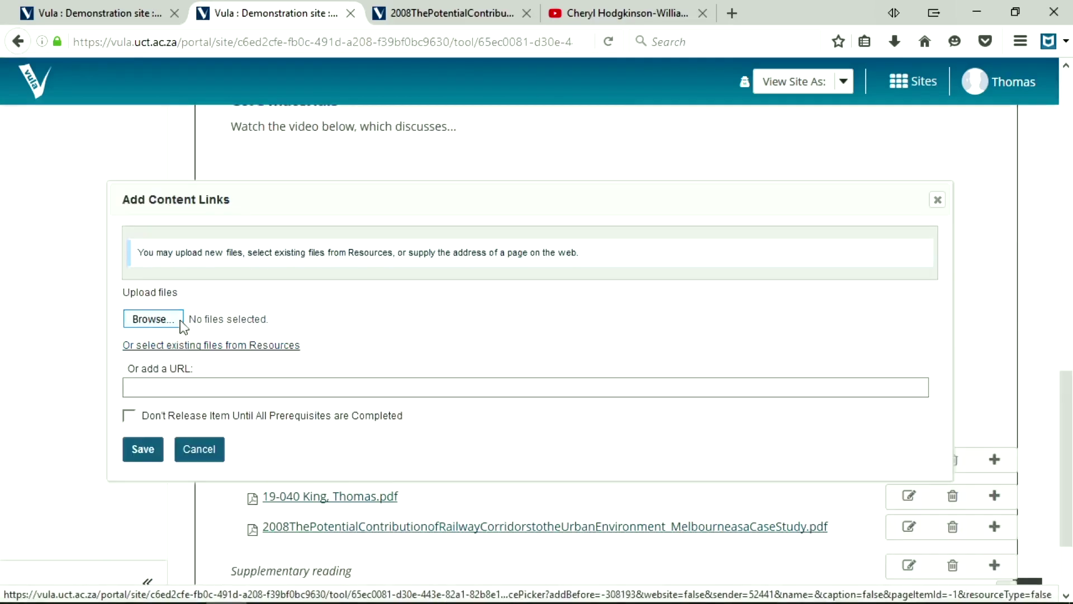
pyautogui.click(191, 345)
pyautogui.click(313, 451)
pyautogui.scroll(-3, 1068, 231)
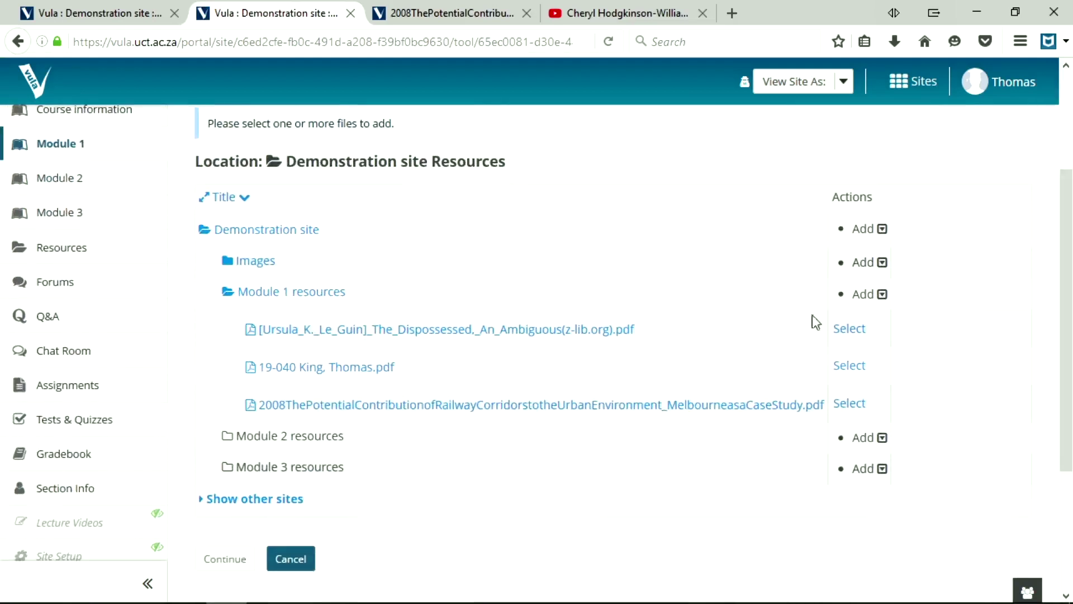
pyautogui.click(849, 329)
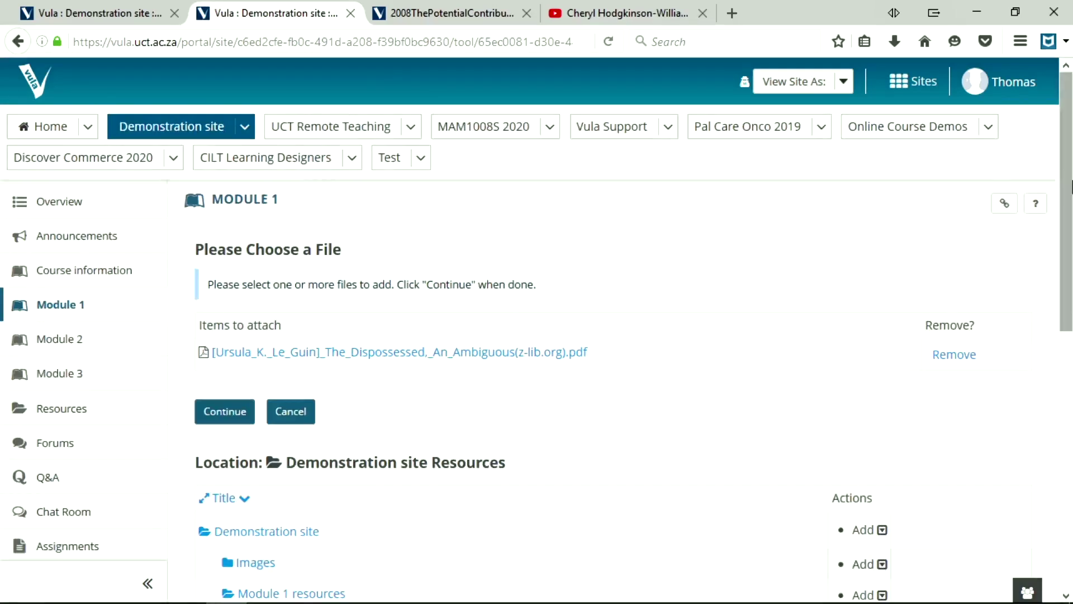
pyautogui.scroll(-2, 255, 342)
pyautogui.click(221, 301)
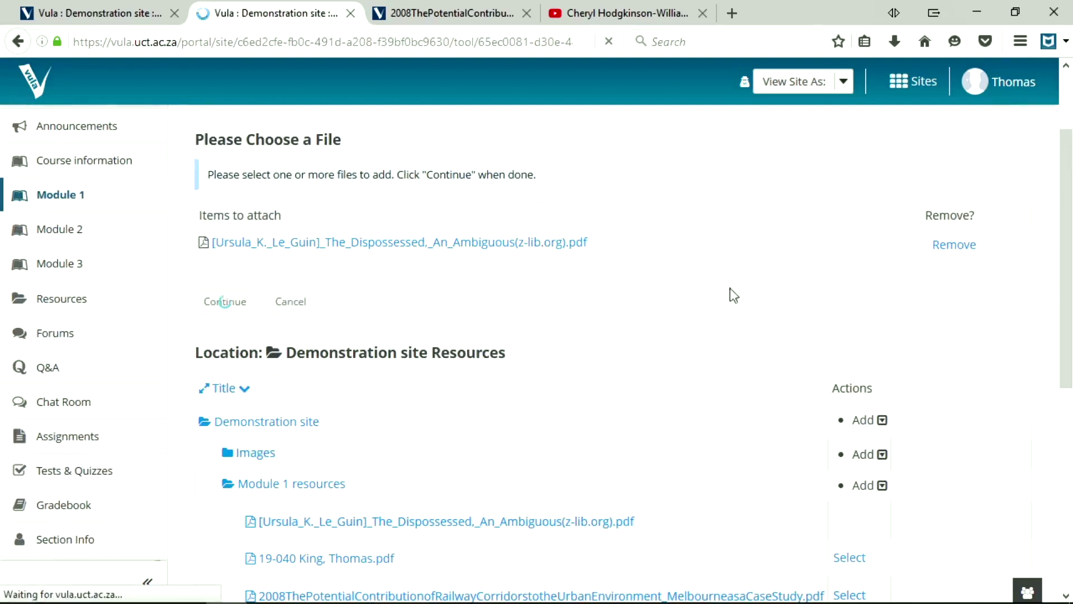
pyautogui.scroll(-15, 1041, 532)
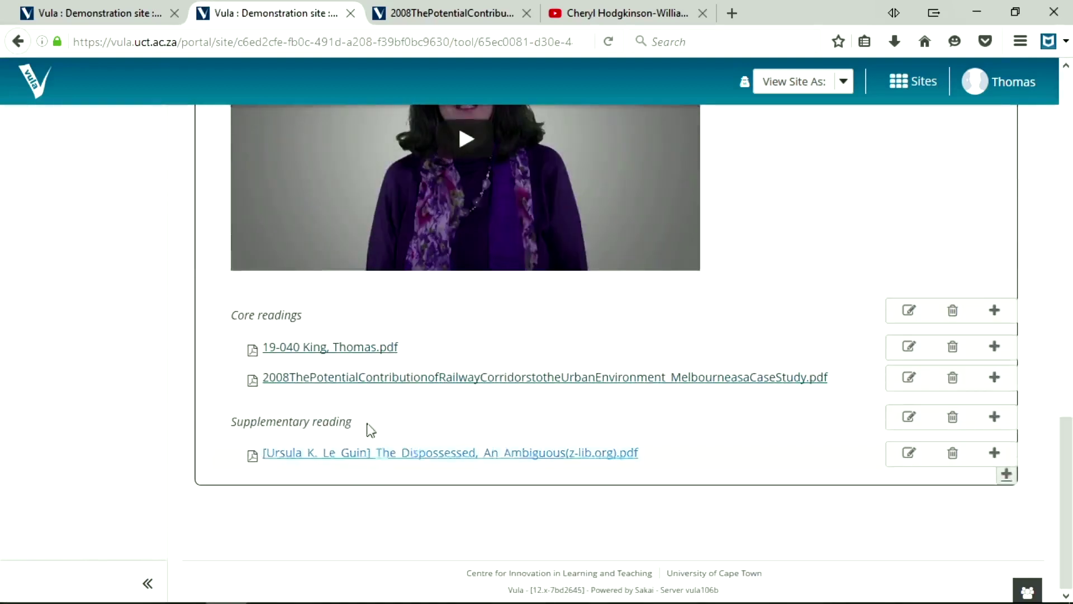
pyautogui.scroll(7, 522, 334)
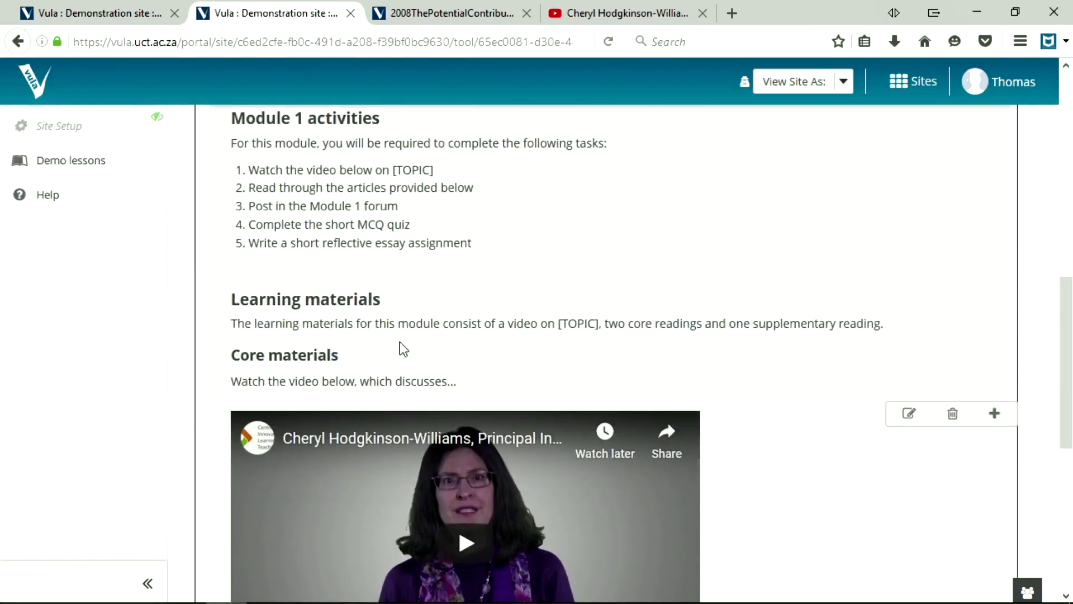
# Scroll through Module 1 to review its activities, embedded video and three reading PDFs
pyautogui.click(629, 324)
pyautogui.hotkey('shift', 'Home')
pyautogui.moveTo(807, 323); pyautogui.dragTo(850, 324)
pyautogui.scroll(-3, 565, 422)
pyautogui.scroll(-4, 467, 363)
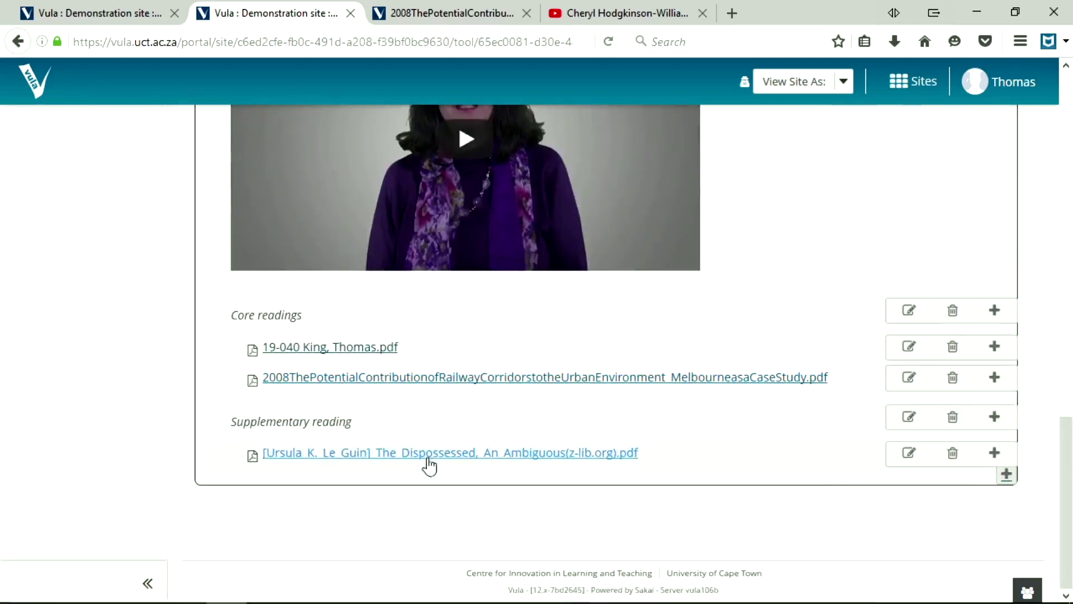
pyautogui.scroll(5, 653, 376)
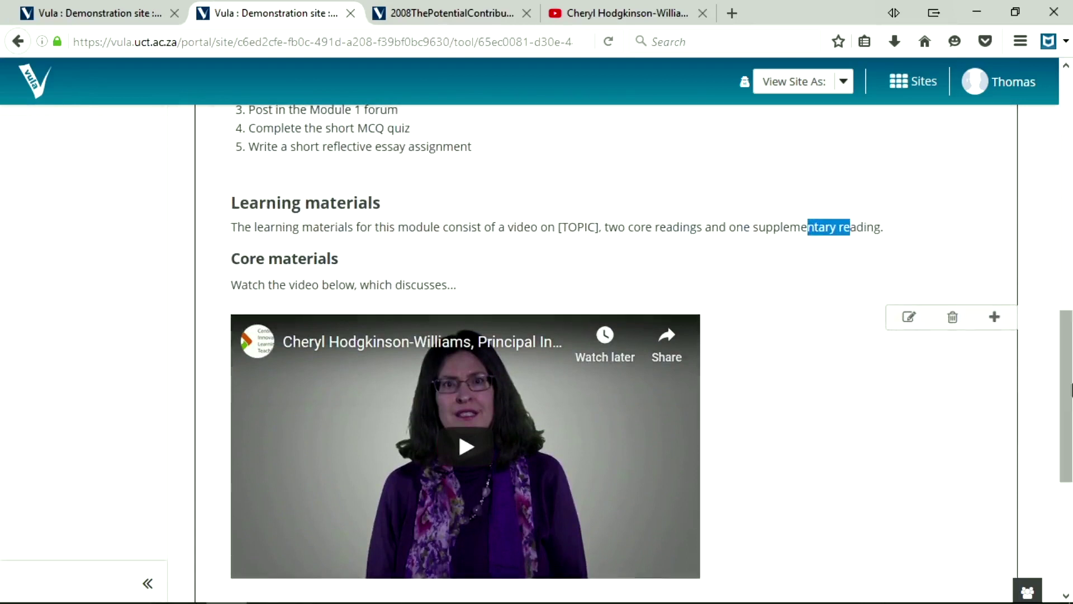
pyautogui.scroll(-4, 1062, 479)
pyautogui.moveTo(1062, 490); pyautogui.dragTo(1025, 341)
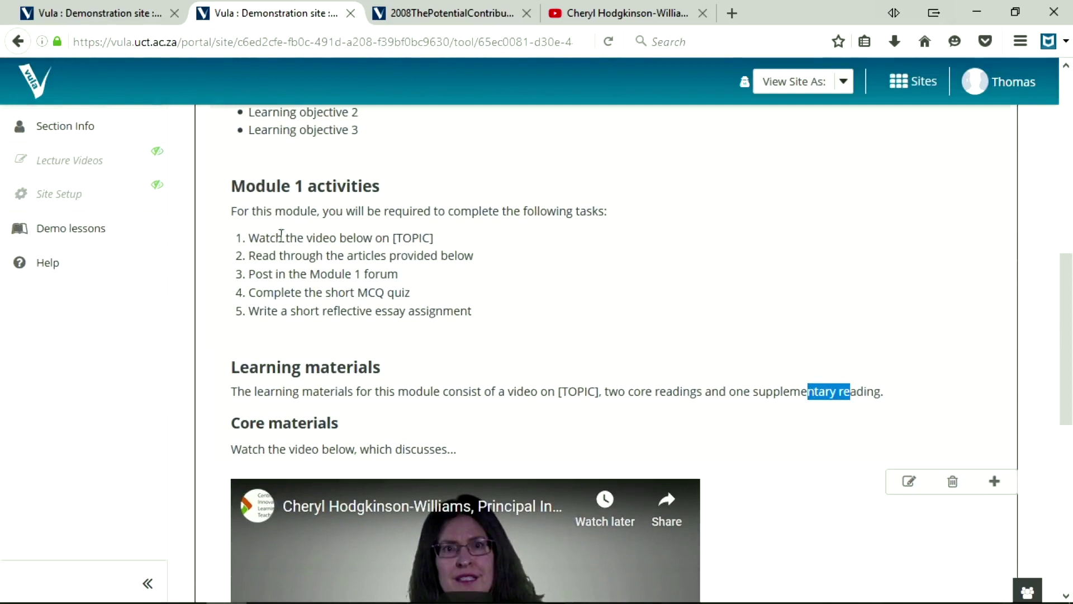
pyautogui.moveTo(275, 238); pyautogui.dragTo(360, 255)
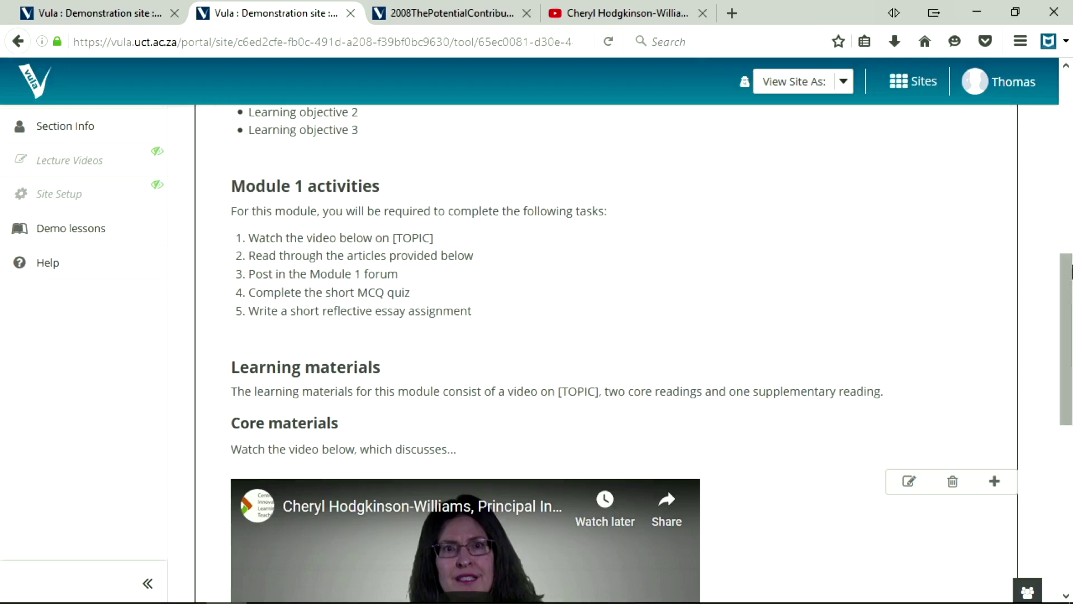
pyautogui.moveTo(1068, 299); pyautogui.dragTo(1071, 462)
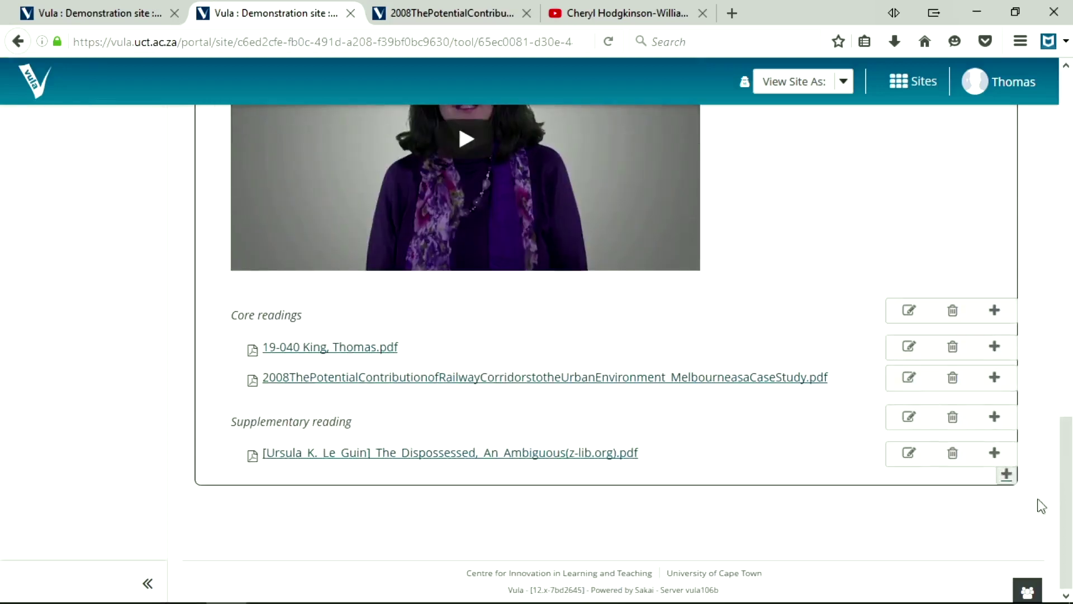
# Add a 'Learning activities' text item formatted as Heading 2 below the readings
pyautogui.click(1006, 475)
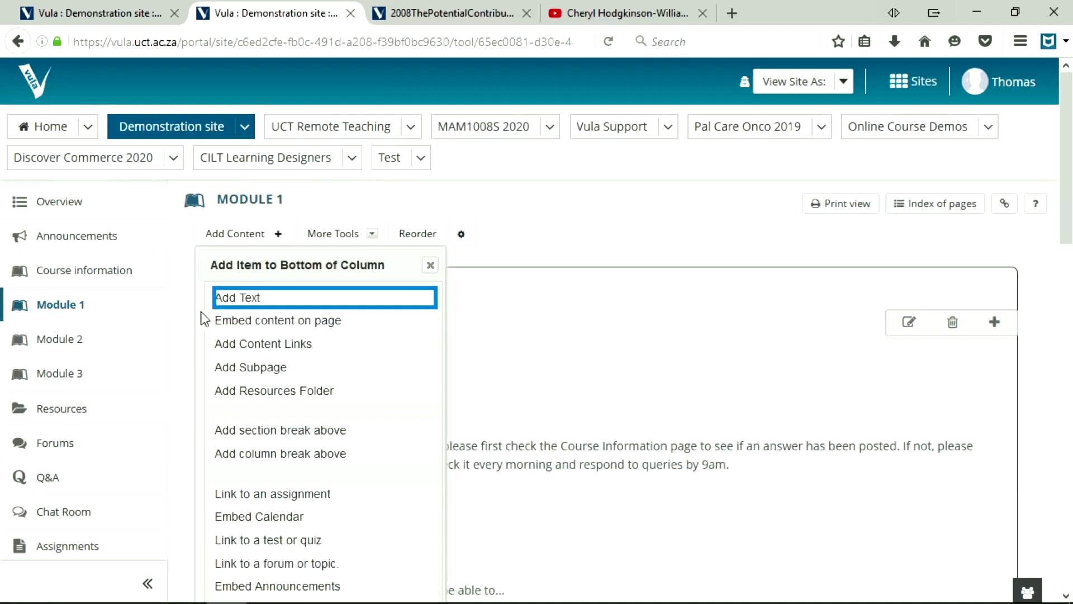
pyautogui.click(228, 304)
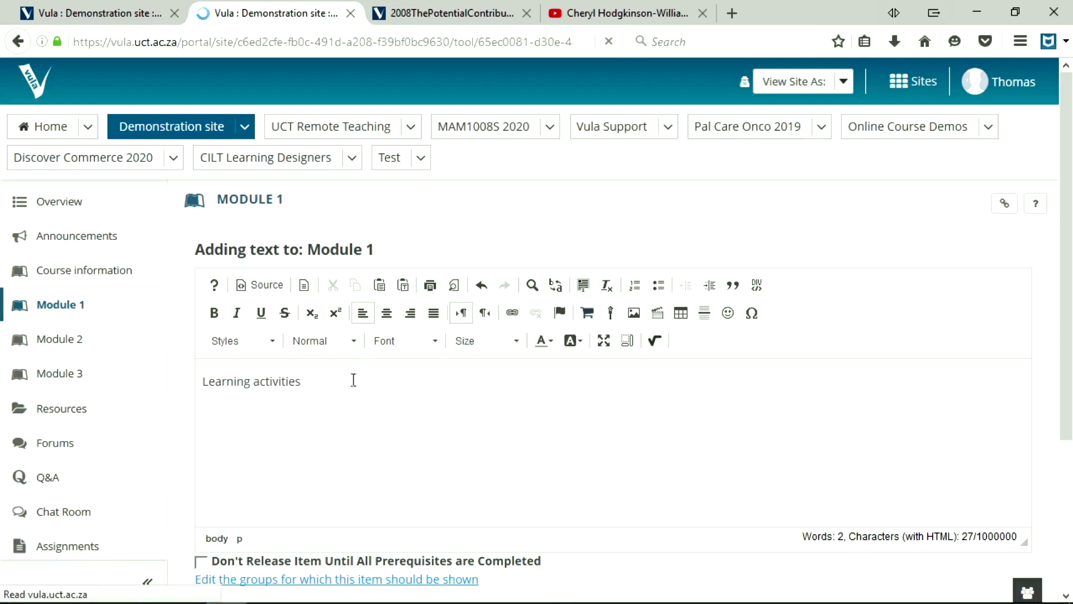
pyautogui.click(311, 342)
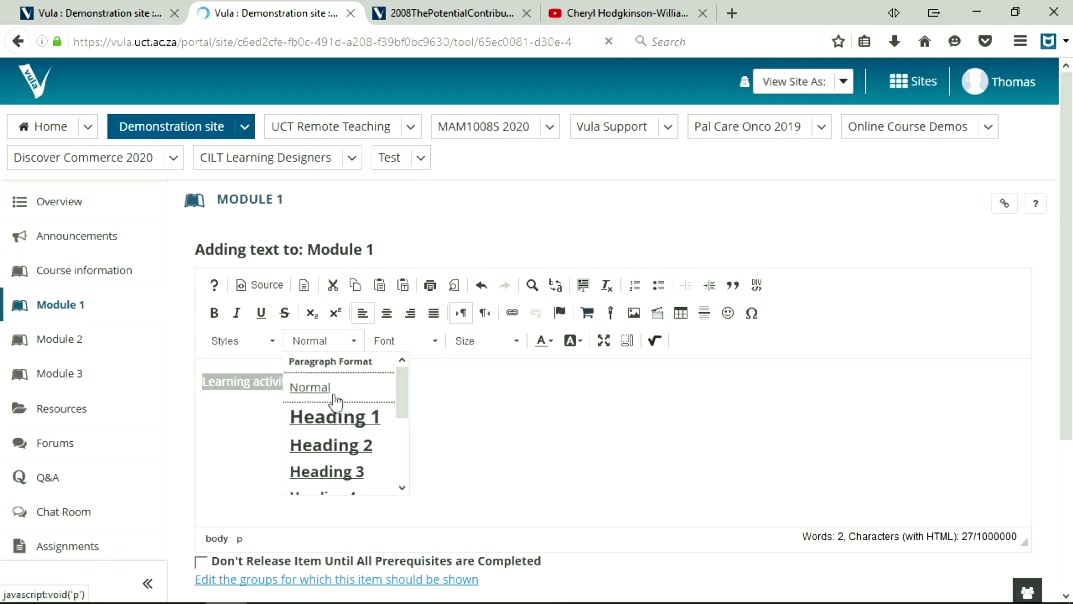
pyautogui.click(347, 448)
pyautogui.scroll(-3, 980, 352)
pyautogui.click(214, 425)
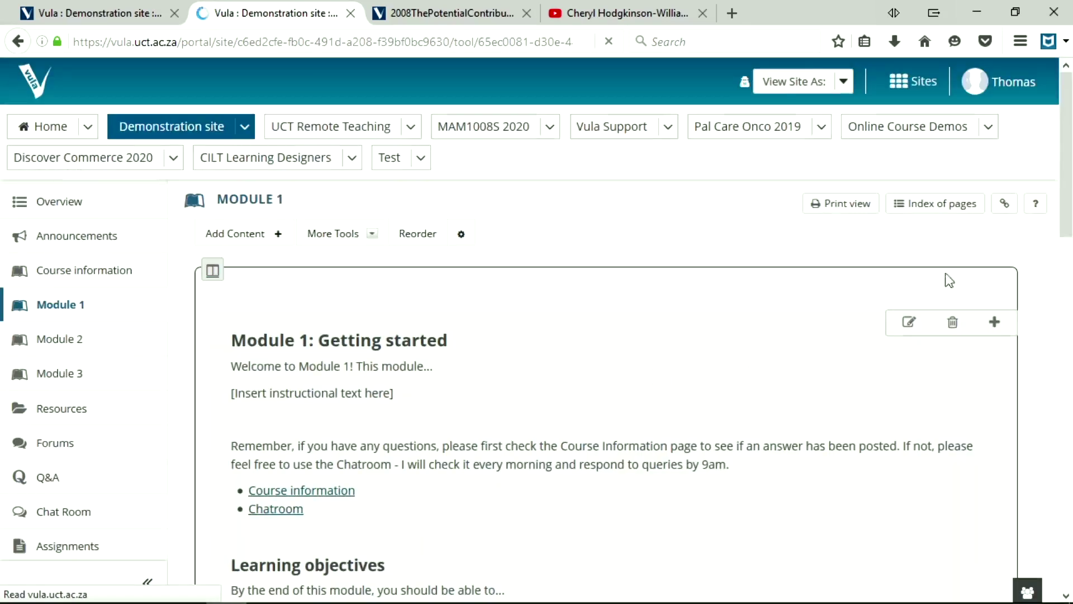
pyautogui.scroll(-6, 1069, 326)
pyautogui.scroll(-3, 1068, 326)
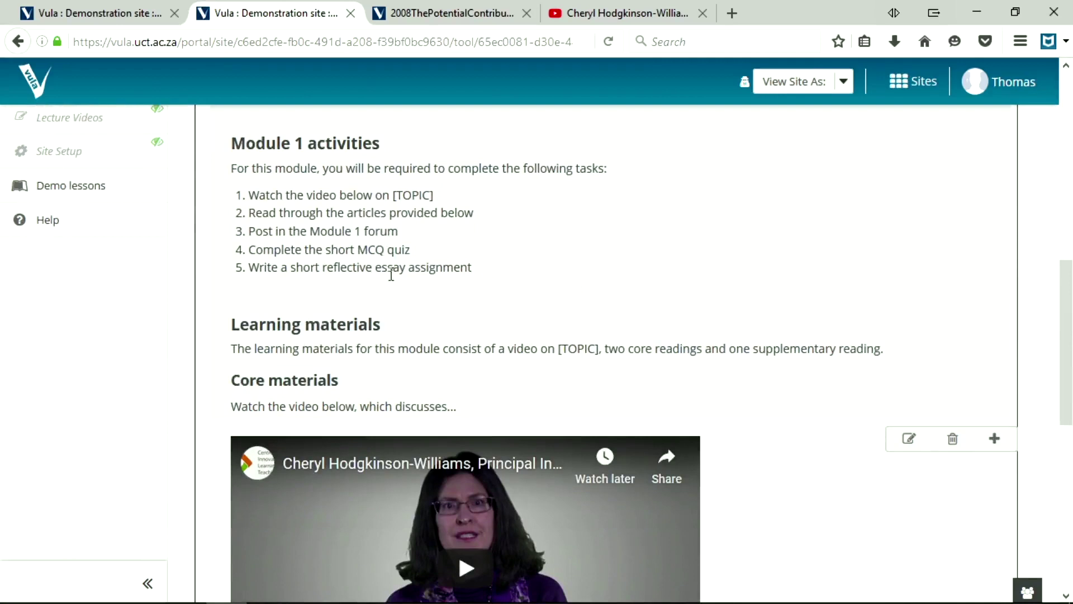
# Link the Module Discussions forum topic under Learning activities
pyautogui.moveTo(1066, 342); pyautogui.dragTo(1066, 506)
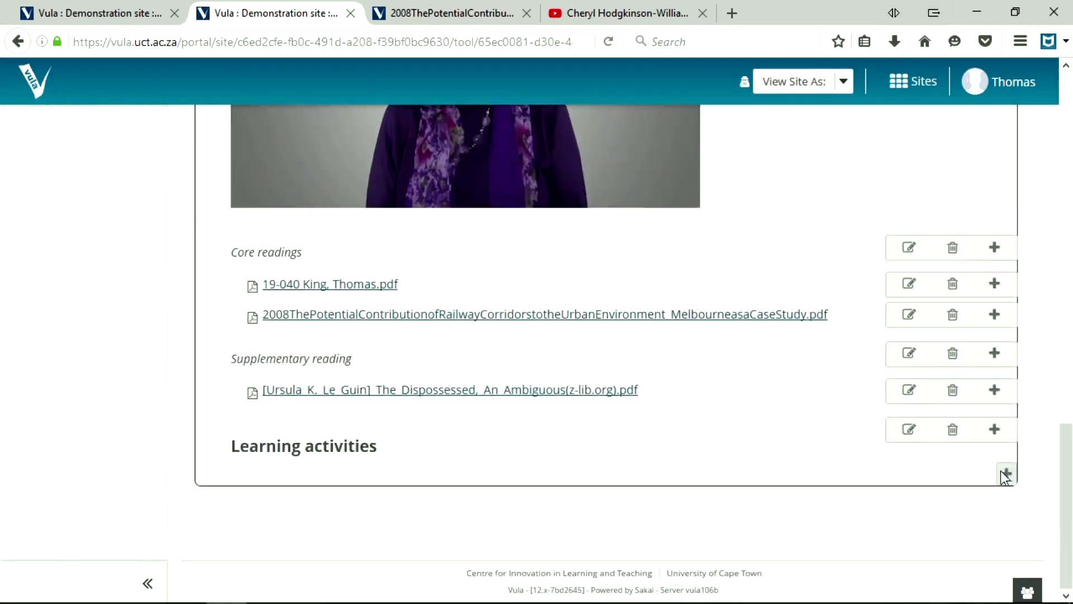
pyautogui.click(1005, 473)
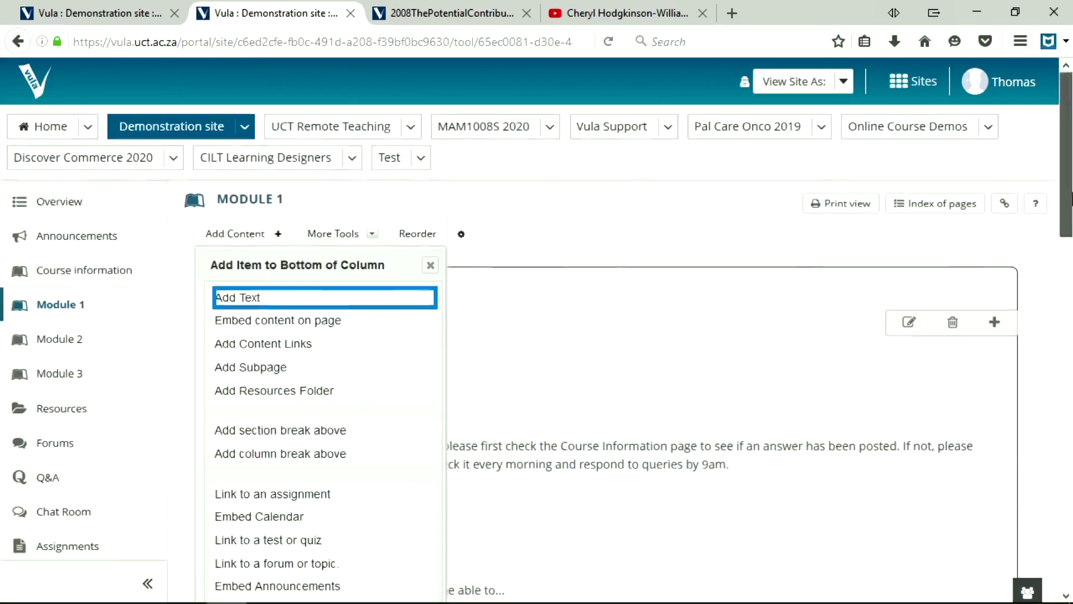
pyautogui.scroll(-3, 1037, 281)
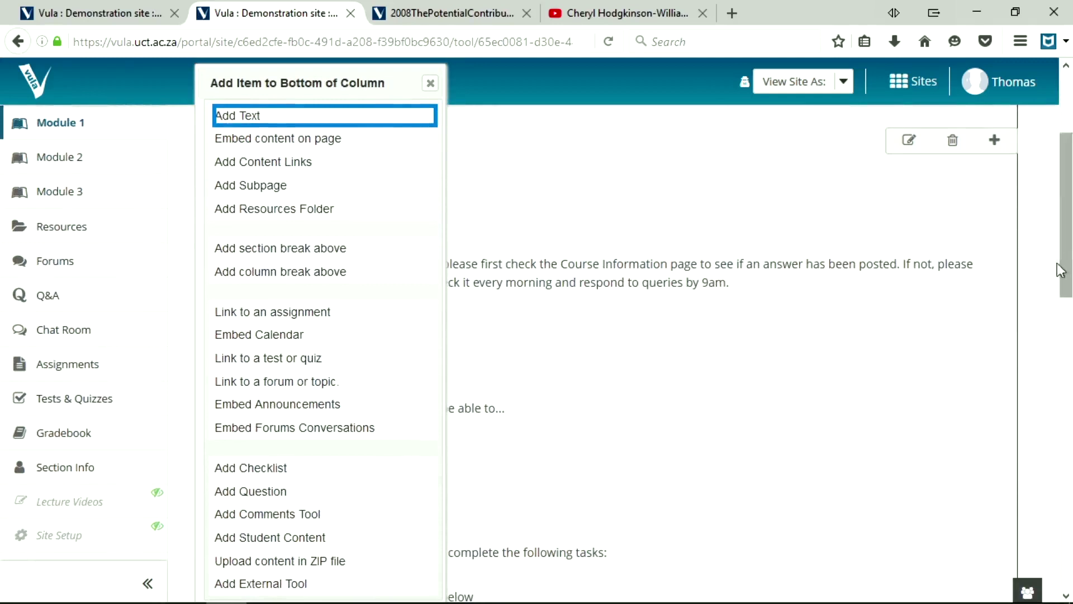
pyautogui.click(317, 382)
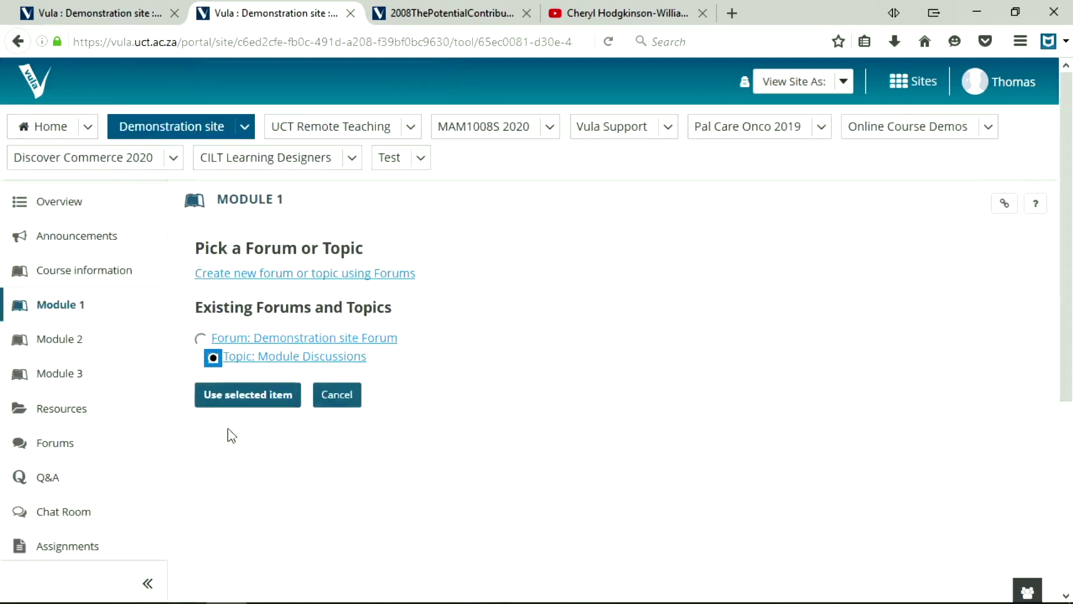
pyautogui.click(248, 394)
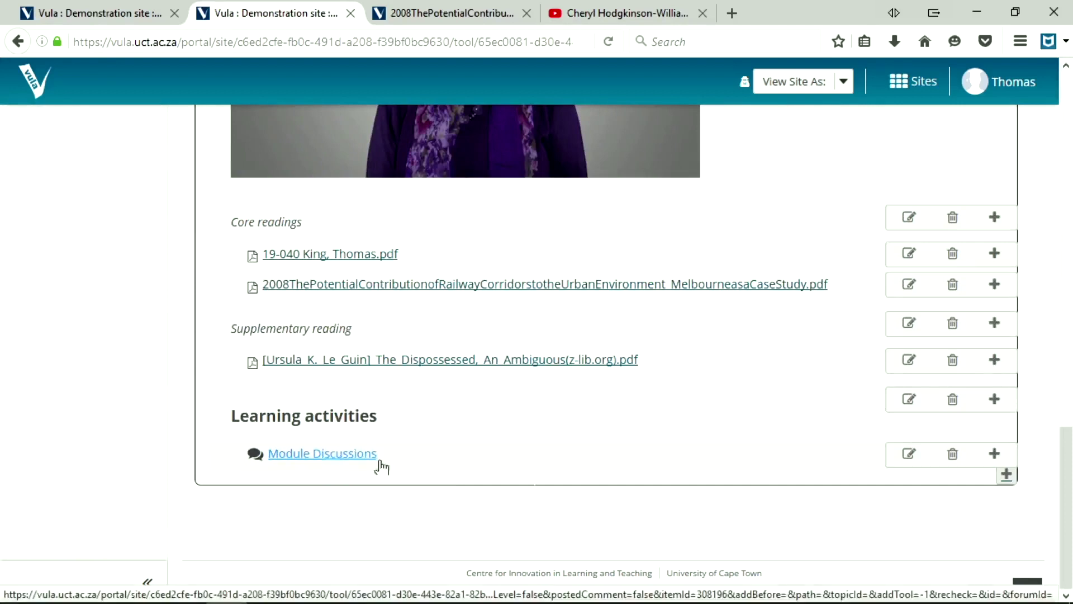
# Link the Module 1 quiz below the forum topic
pyautogui.click(1006, 475)
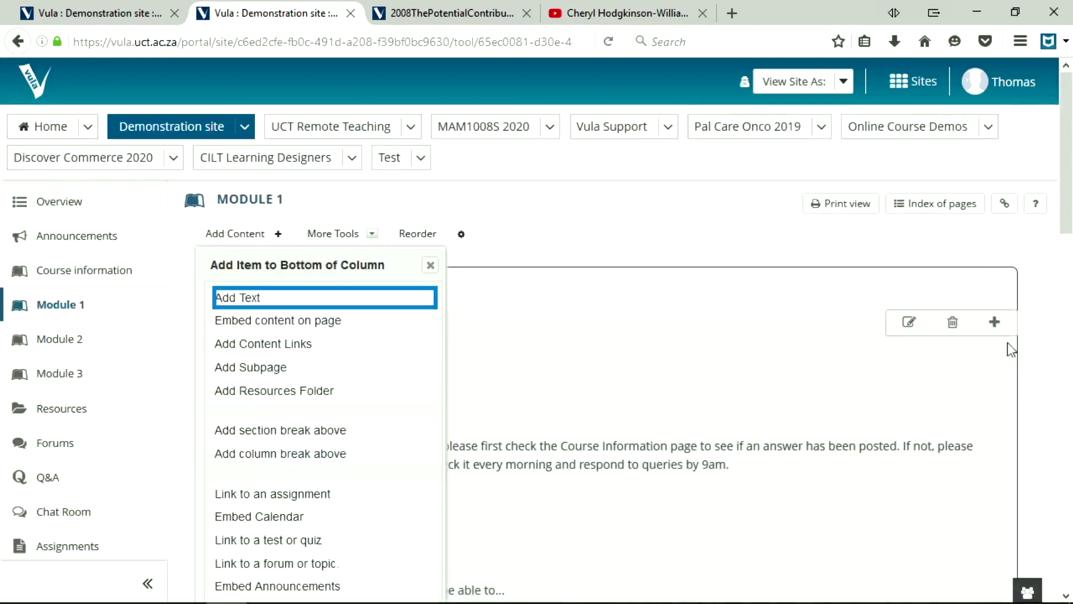
pyautogui.scroll(-6, 388, 211)
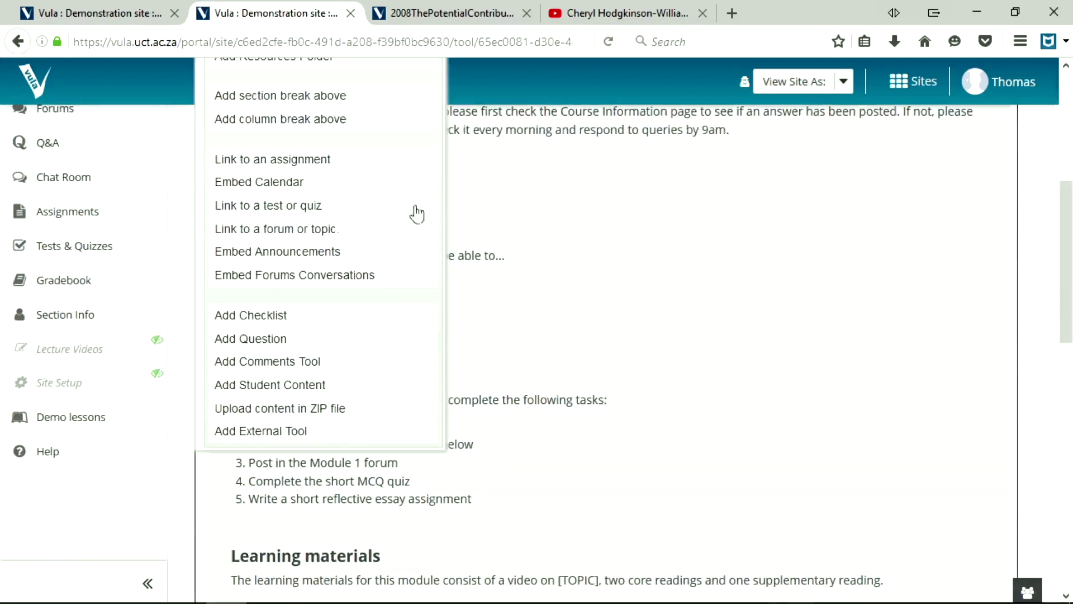
pyautogui.click(303, 208)
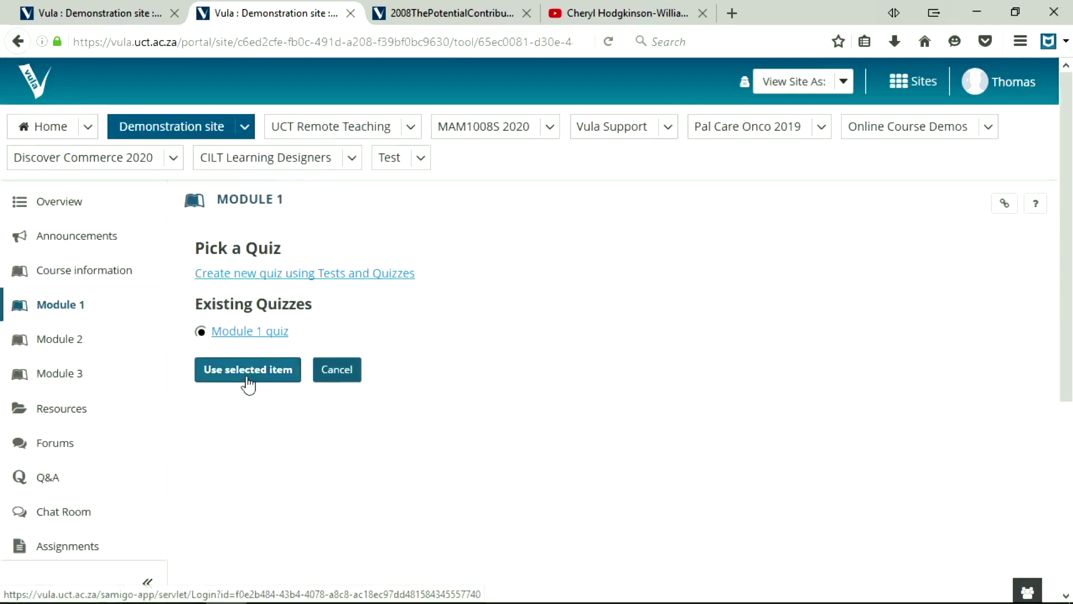
pyautogui.click(246, 375)
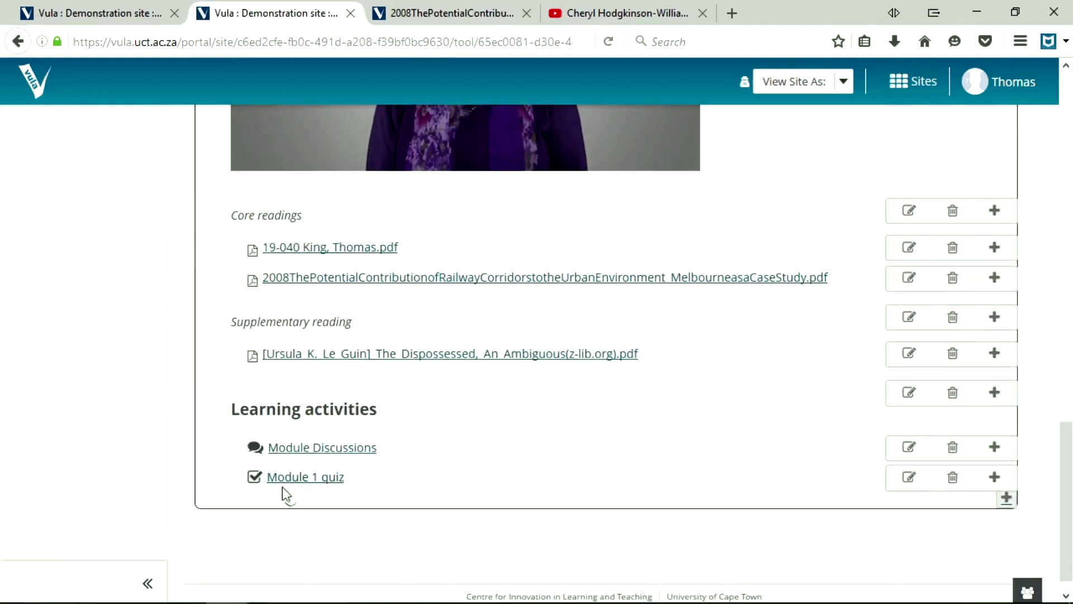
# Link Assignment 1 - Introductory essay after the Module 1 quiz
pyautogui.click(1008, 499)
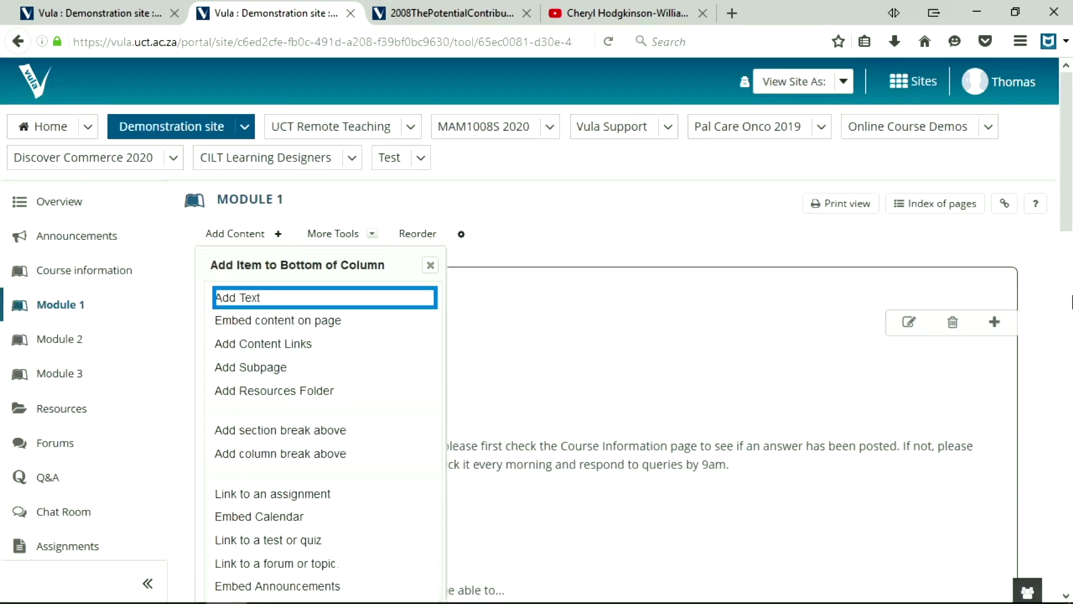
pyautogui.scroll(-5, 817, 331)
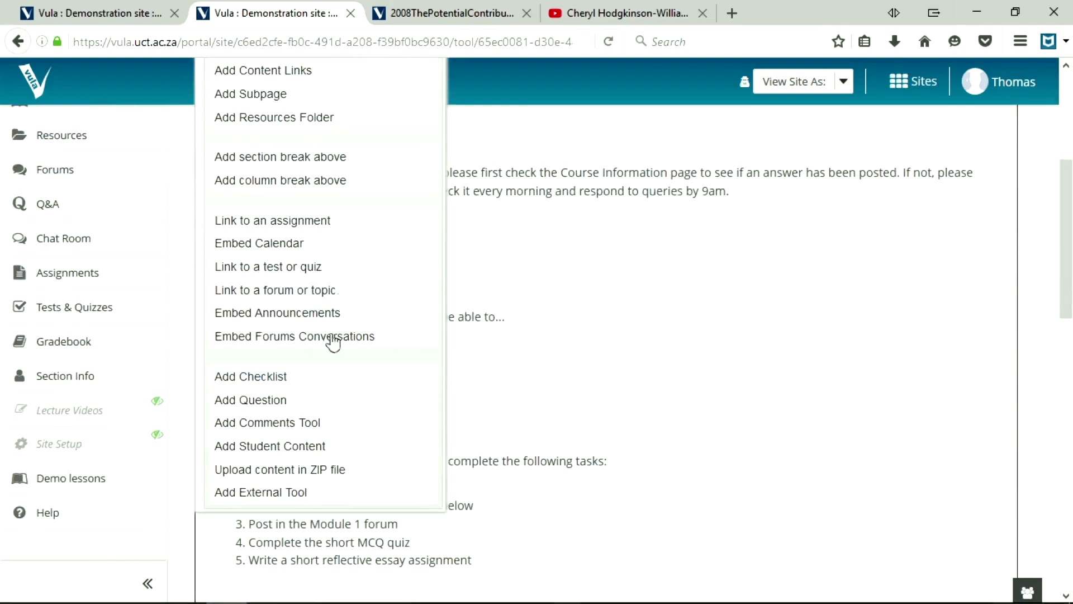
pyautogui.click(284, 245)
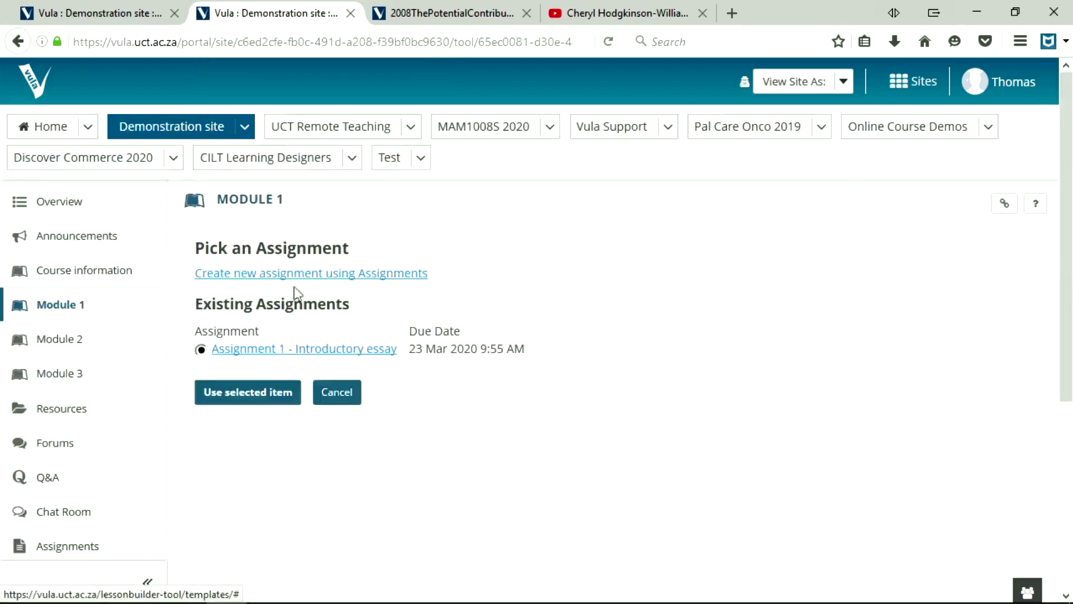
pyautogui.click(253, 398)
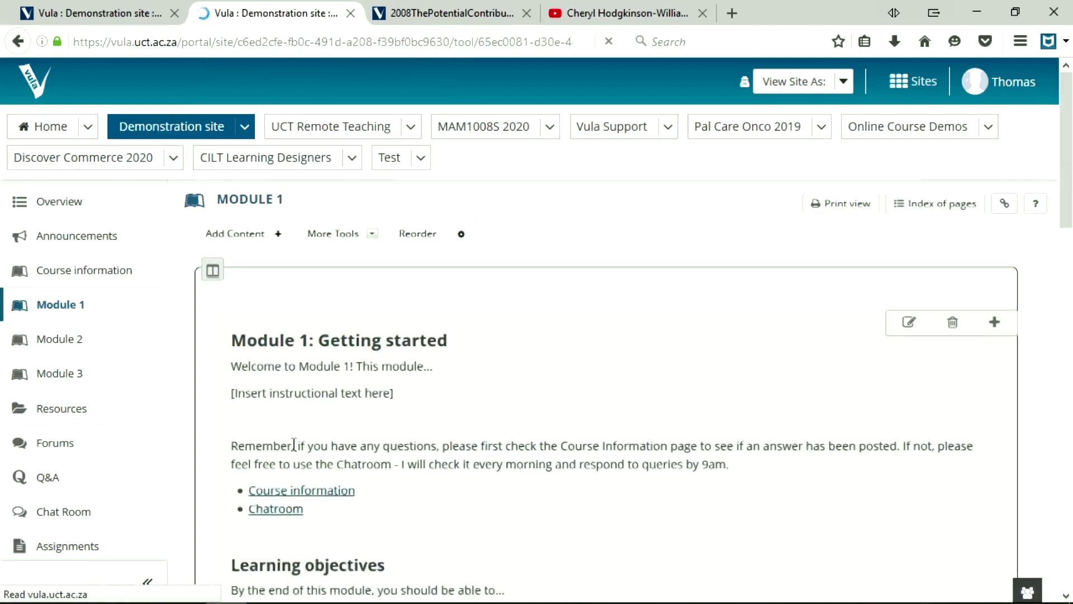
pyautogui.scroll(-6, 1047, 241)
pyautogui.scroll(-10, 406, 434)
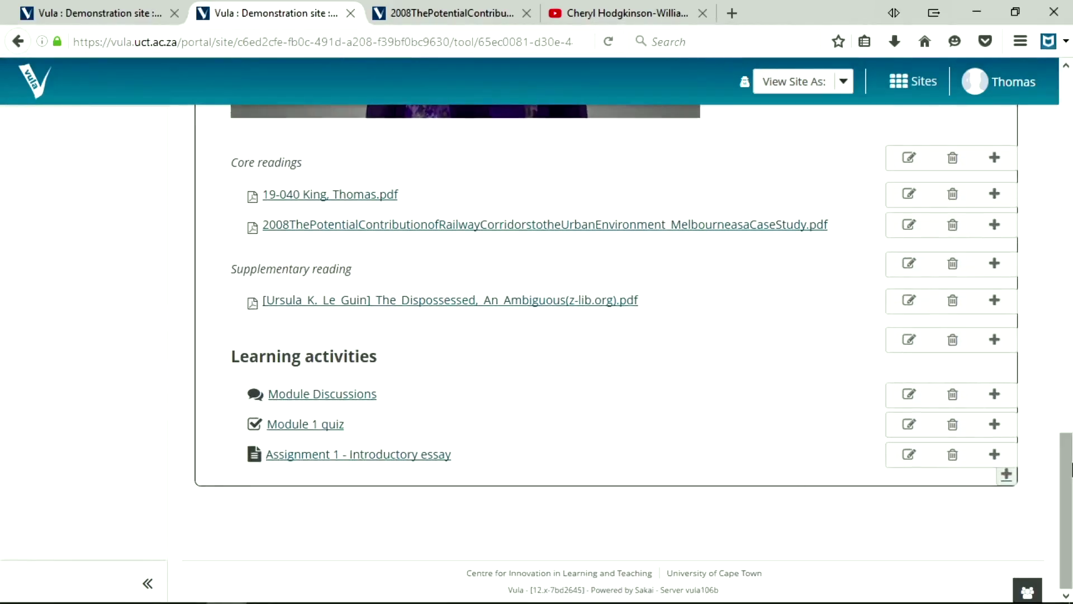
pyautogui.moveTo(1067, 473); pyautogui.dragTo(1070, 166)
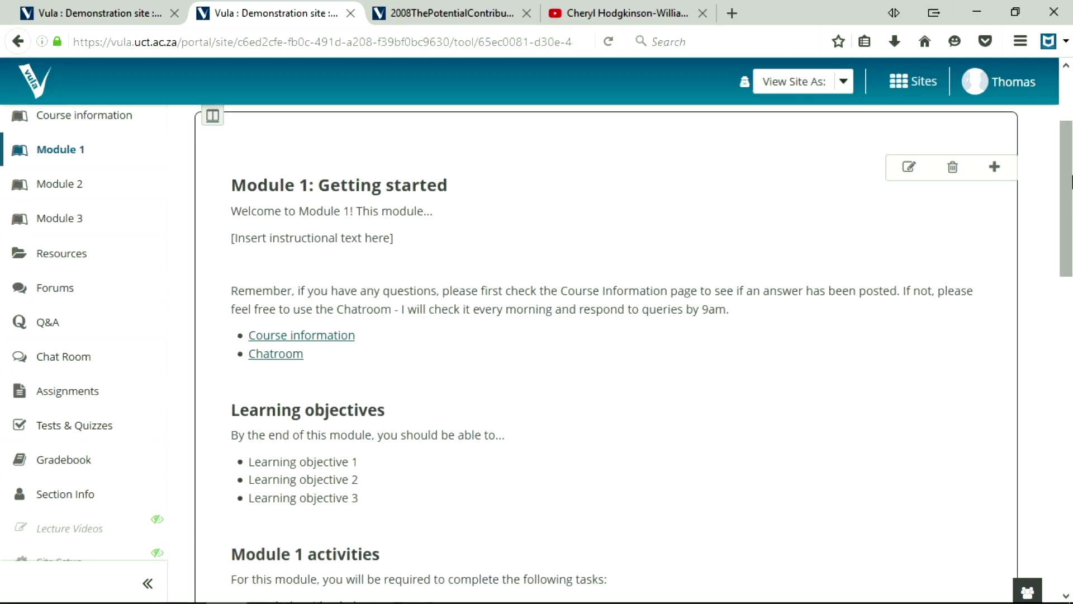
pyautogui.moveTo(1071, 180); pyautogui.dragTo(1071, 261)
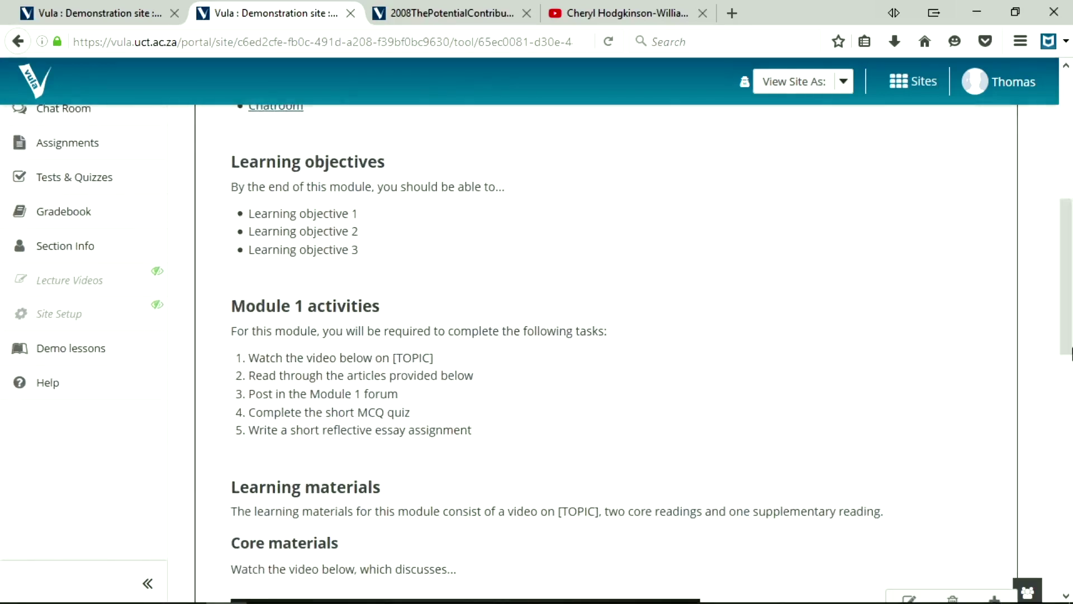
pyautogui.moveTo(1072, 332); pyautogui.dragTo(1072, 284)
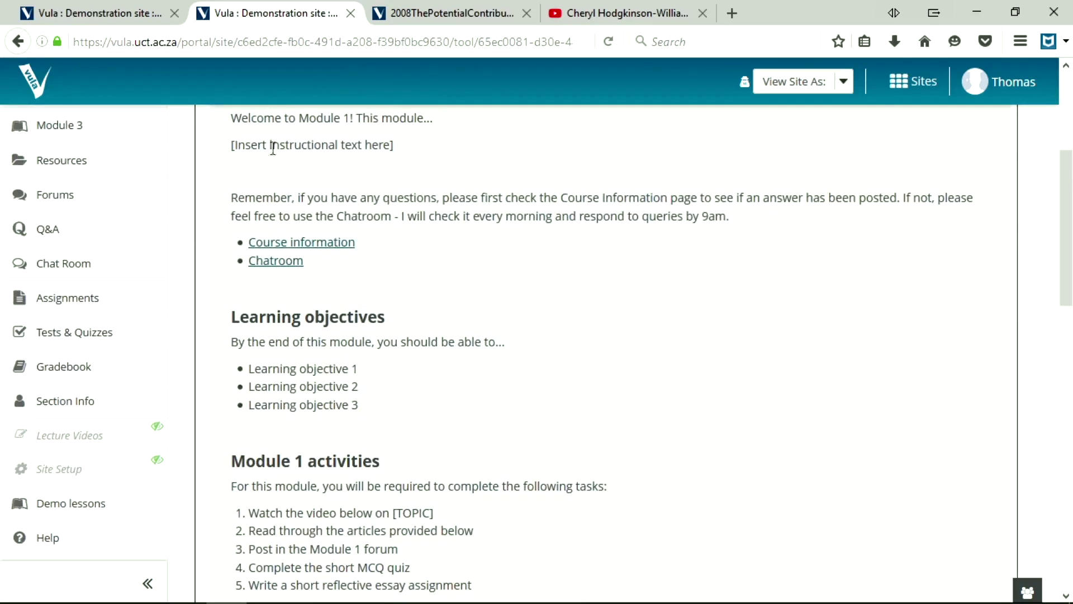
pyautogui.moveTo(256, 198); pyautogui.dragTo(327, 273)
pyautogui.moveTo(231, 317); pyautogui.dragTo(376, 423)
pyautogui.scroll(-3, 378, 424)
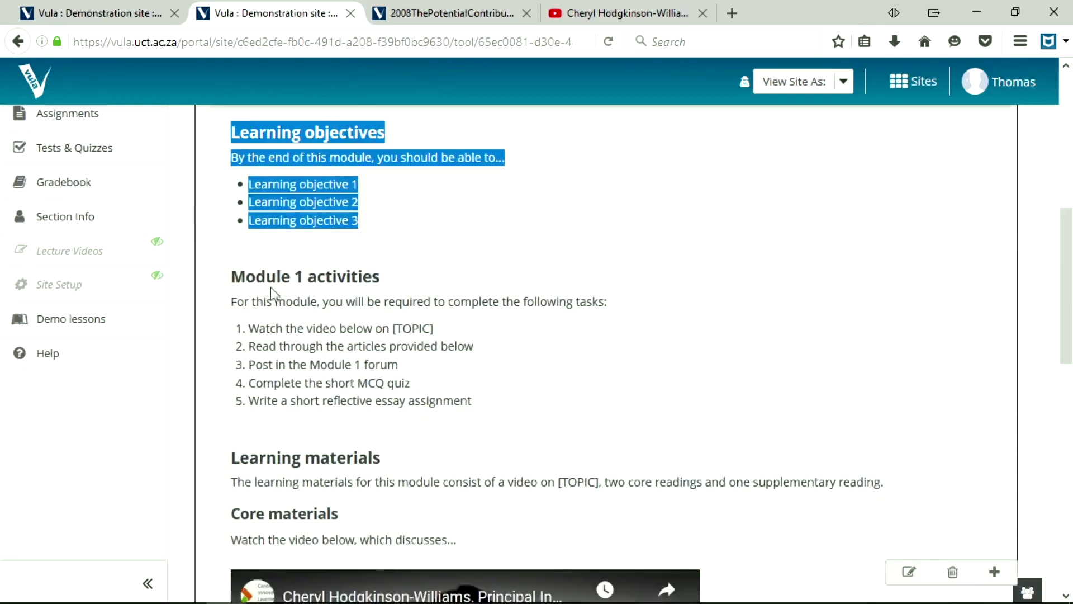
pyautogui.moveTo(267, 276); pyautogui.dragTo(342, 409)
pyautogui.scroll(-3, 240, 255)
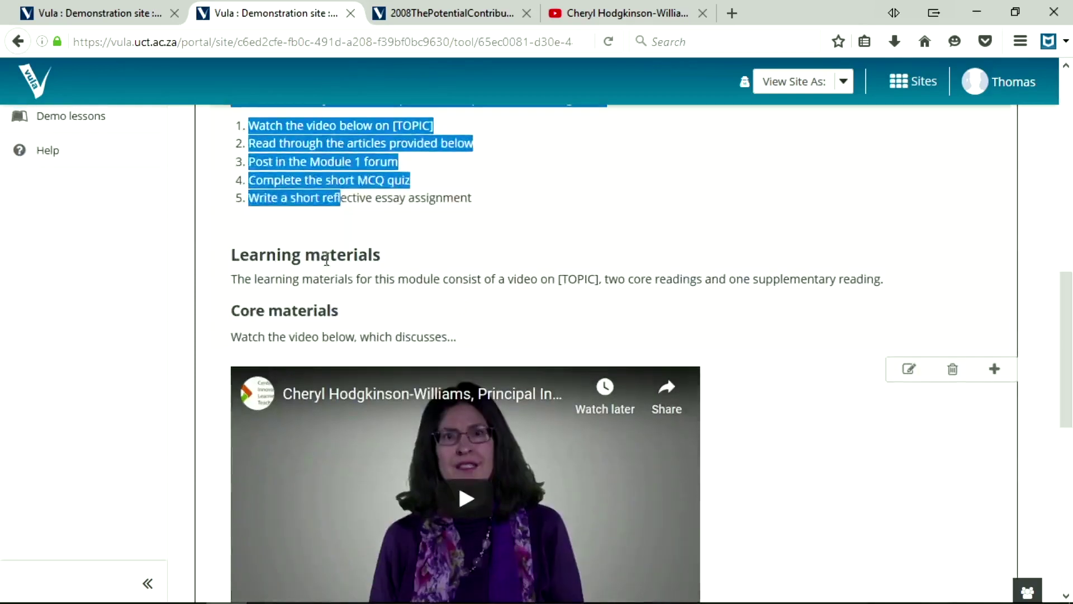
pyautogui.moveTo(241, 254); pyautogui.dragTo(358, 350)
pyautogui.moveTo(1068, 313); pyautogui.dragTo(1067, 481)
pyautogui.moveTo(335, 358); pyautogui.dragTo(510, 464)
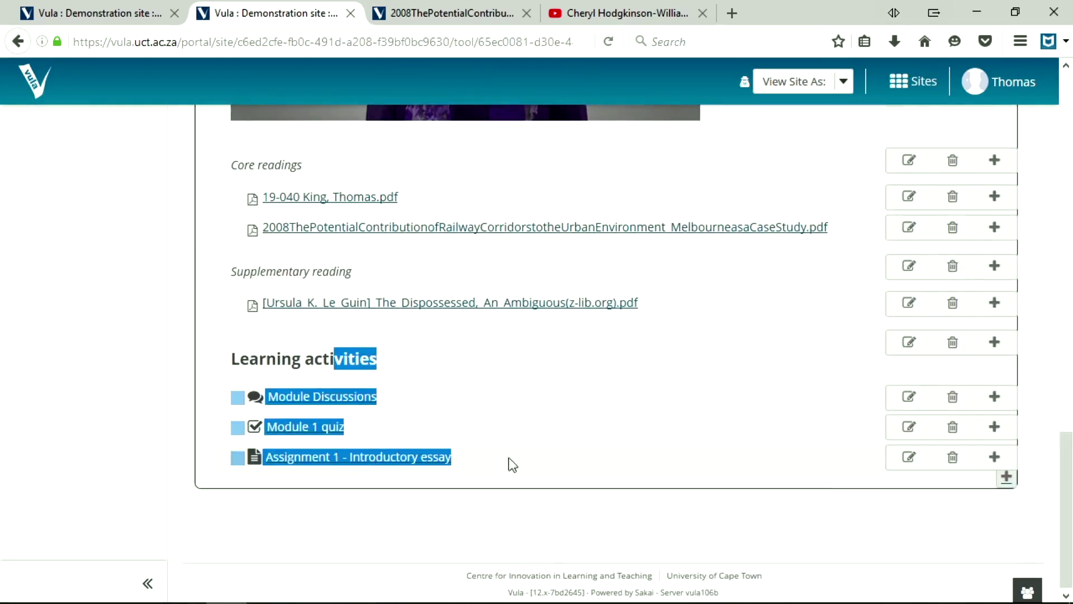
pyautogui.click(362, 366)
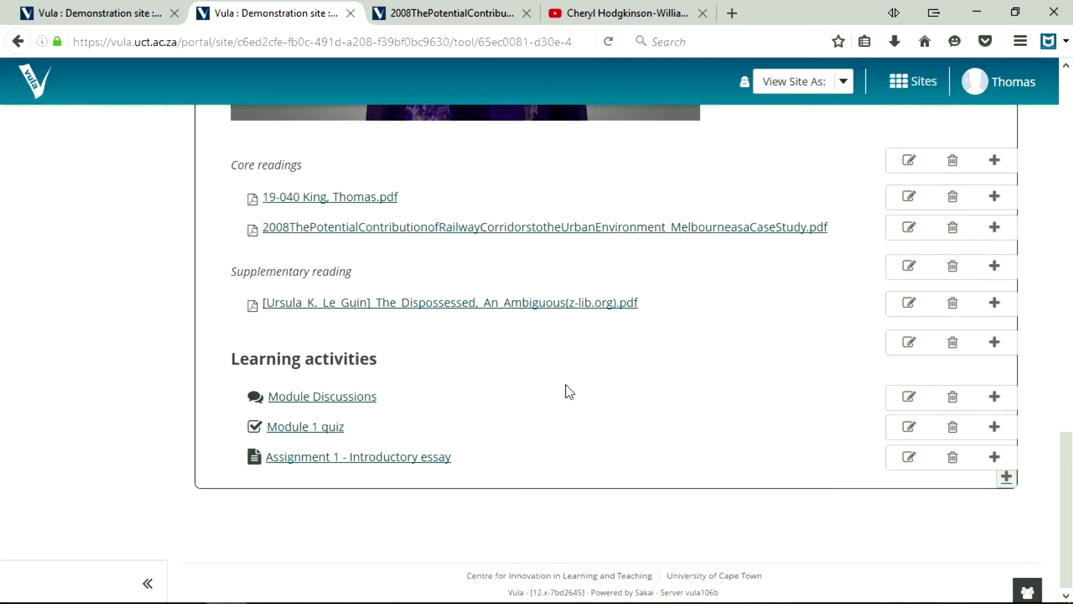
pyautogui.moveTo(1069, 453); pyautogui.dragTo(1071, 143)
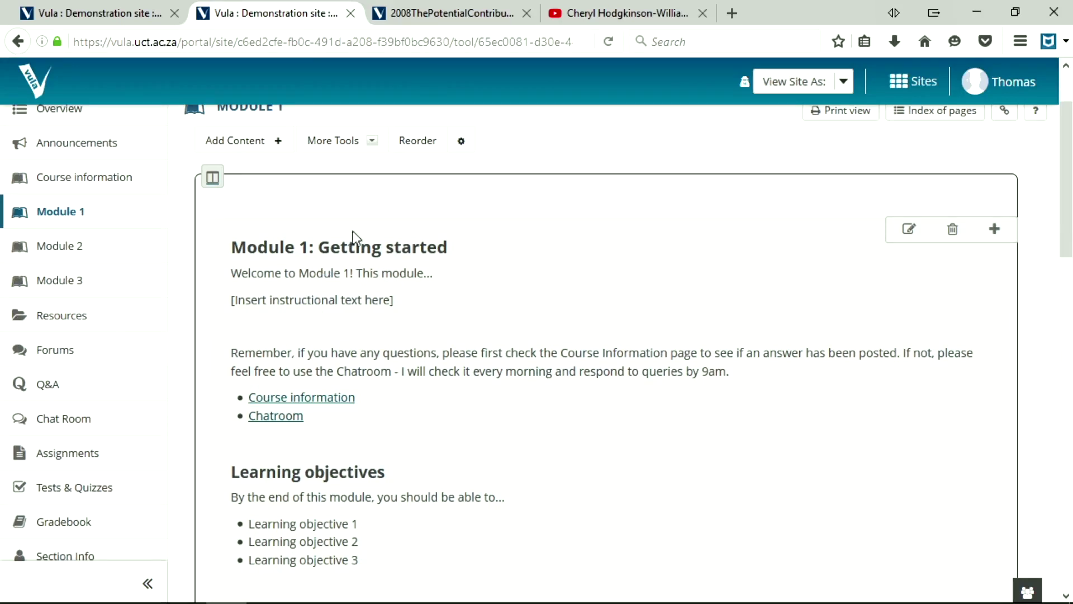
pyautogui.moveTo(309, 247); pyautogui.dragTo(231, 247)
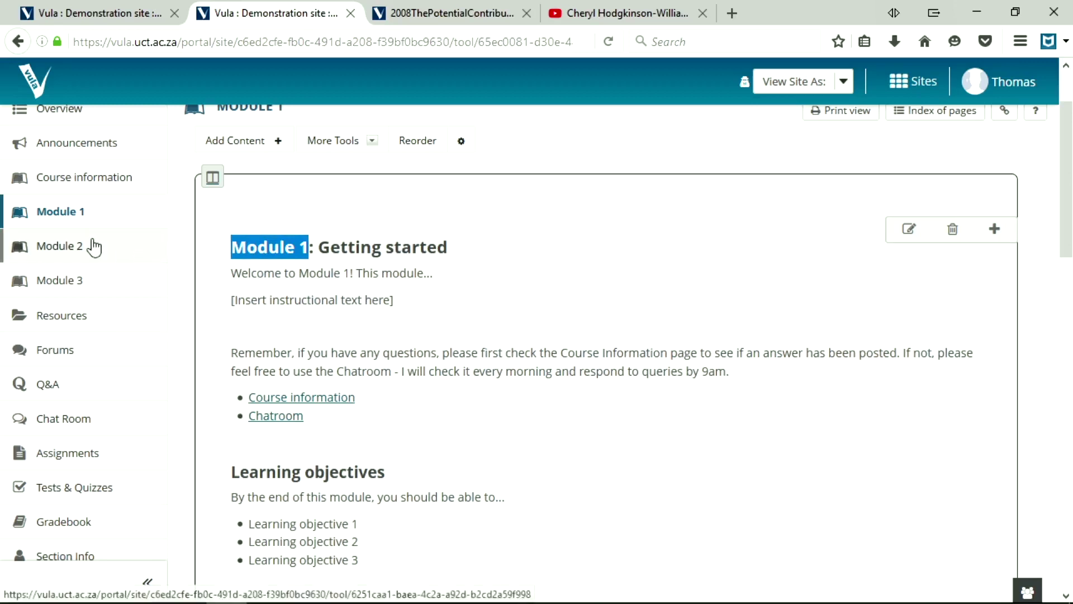
# Go to Module 2 from the left menu and review its Week 1 and Week 2 subpages
pyautogui.click(59, 256)
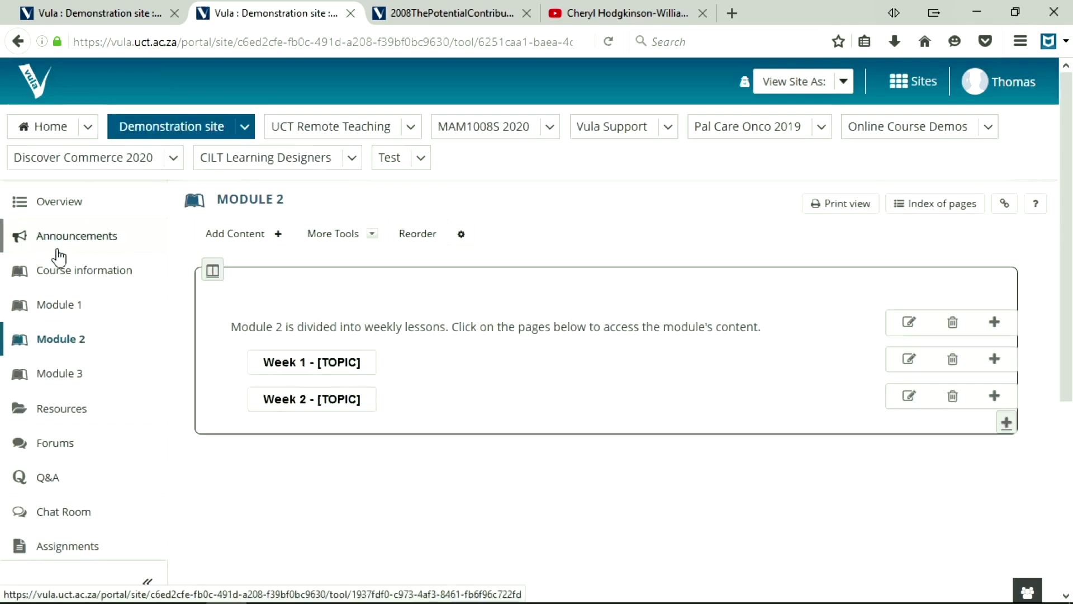
pyautogui.scroll(-2, 581, 398)
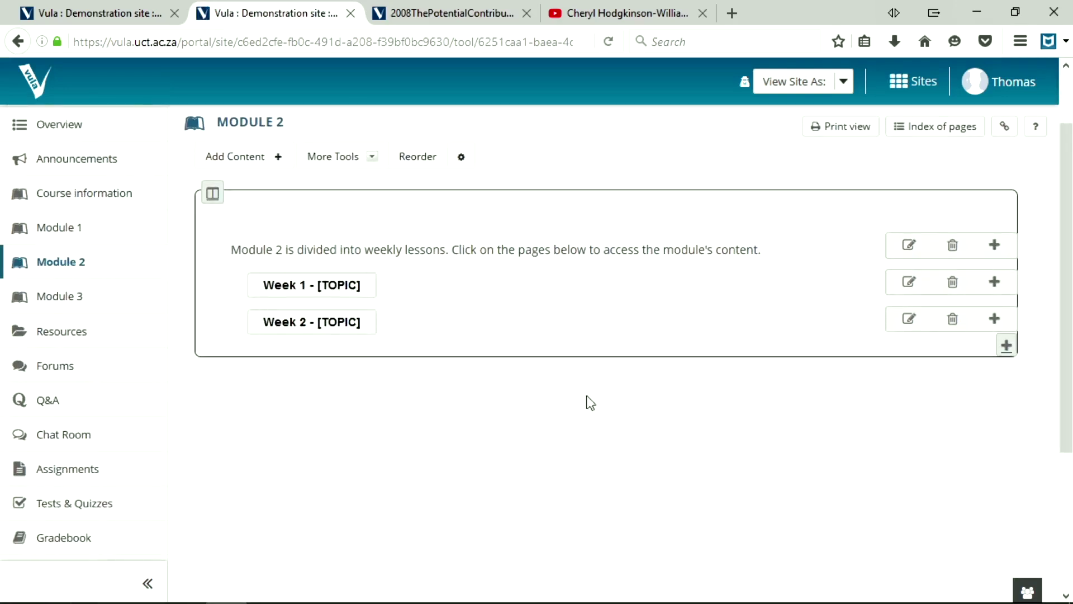
pyautogui.moveTo(366, 248); pyautogui.dragTo(450, 256)
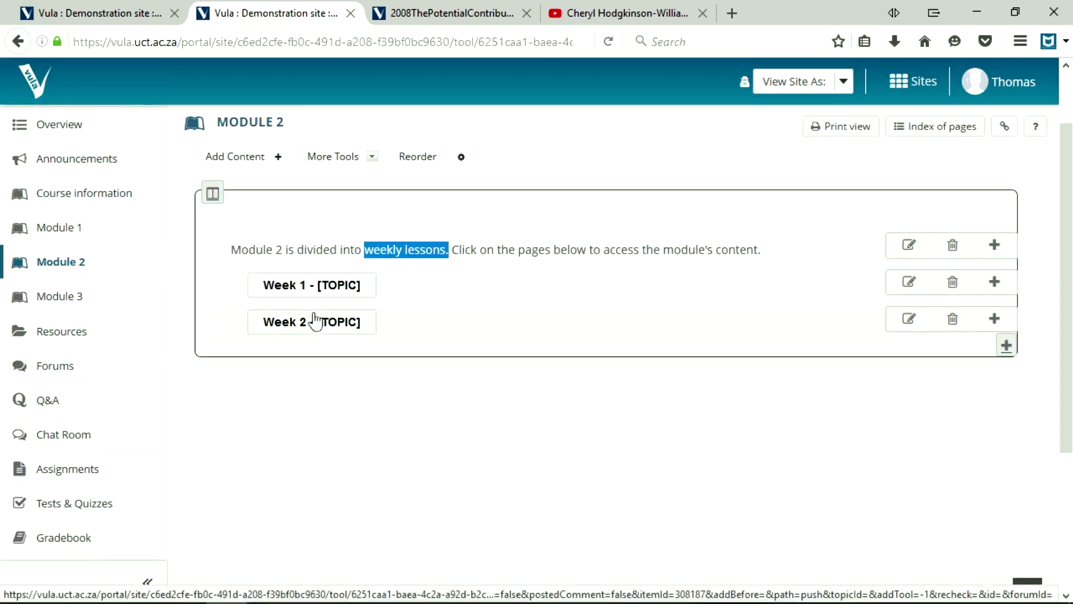
pyautogui.click(318, 249)
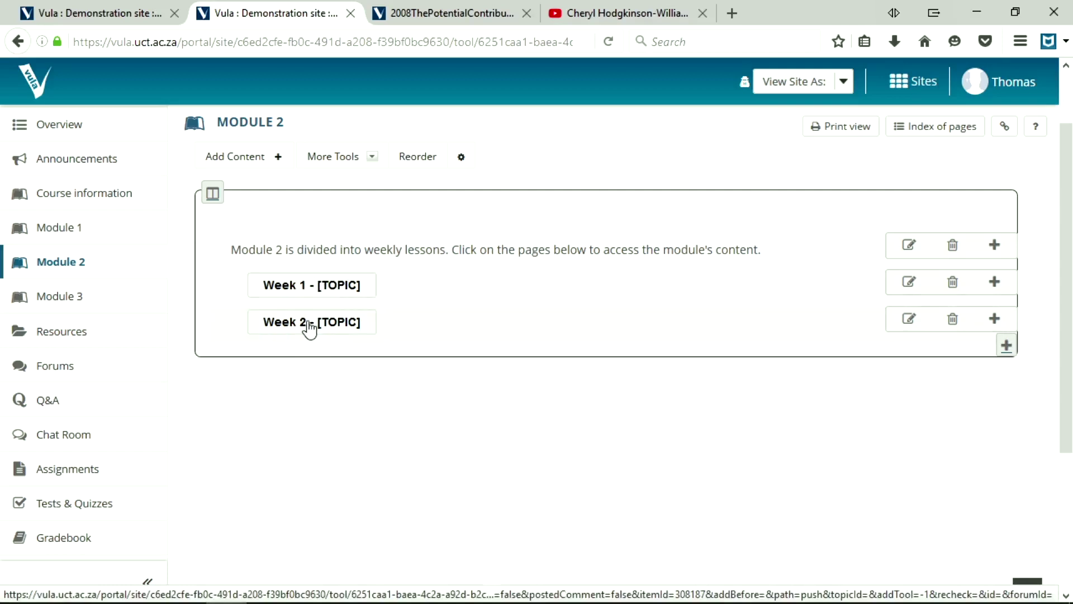
# Create a 'Week 3 - [TOPIC]' subpage shown as a link, not a button, then return to Module 2
pyautogui.click(1007, 347)
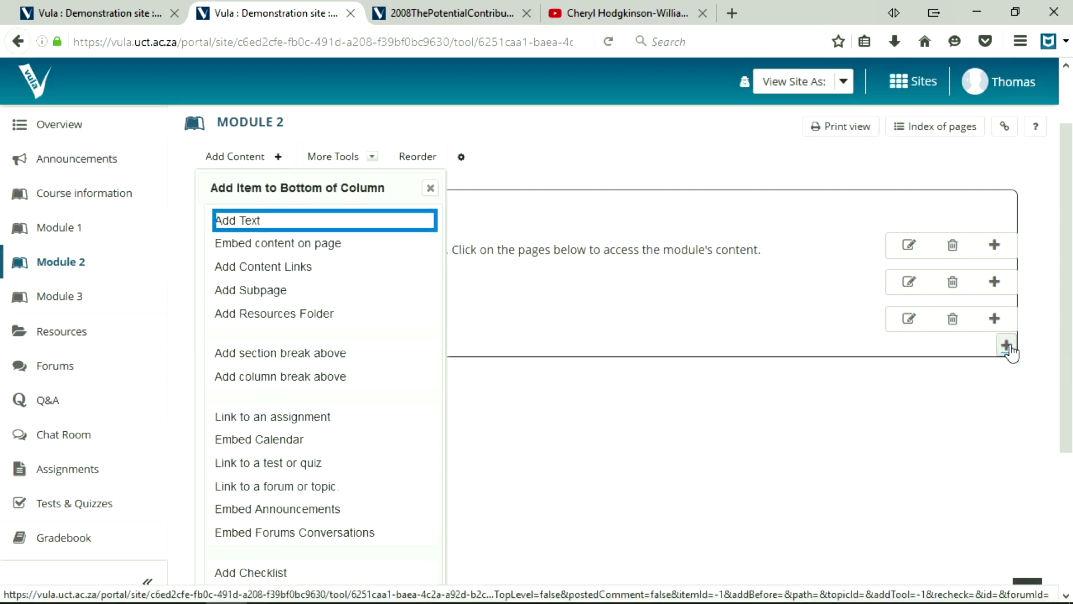
pyautogui.click(274, 291)
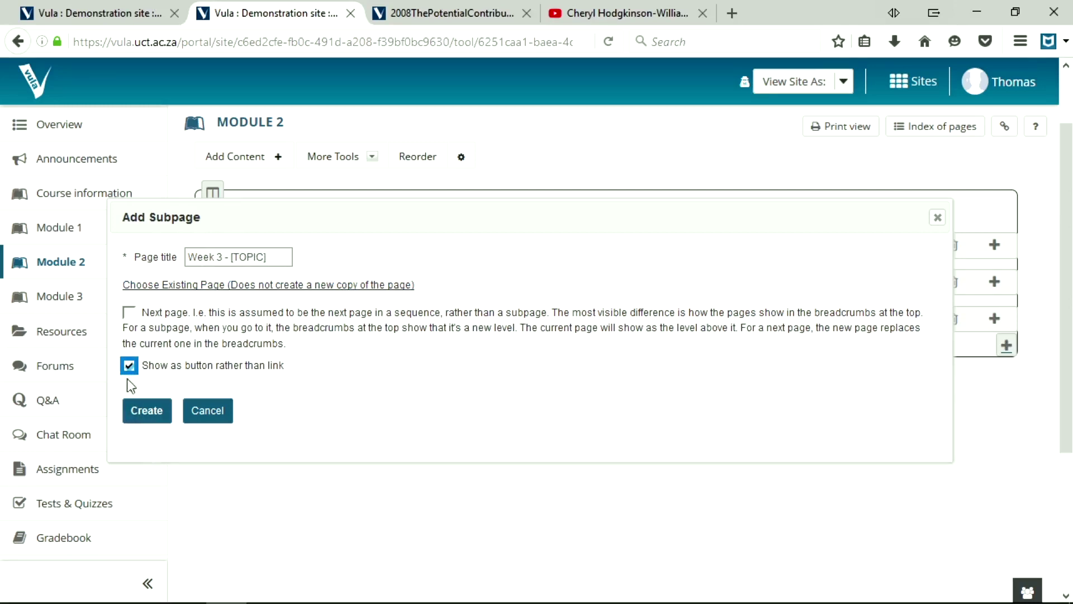
pyautogui.click(144, 411)
pyautogui.scroll(-1, 480, 323)
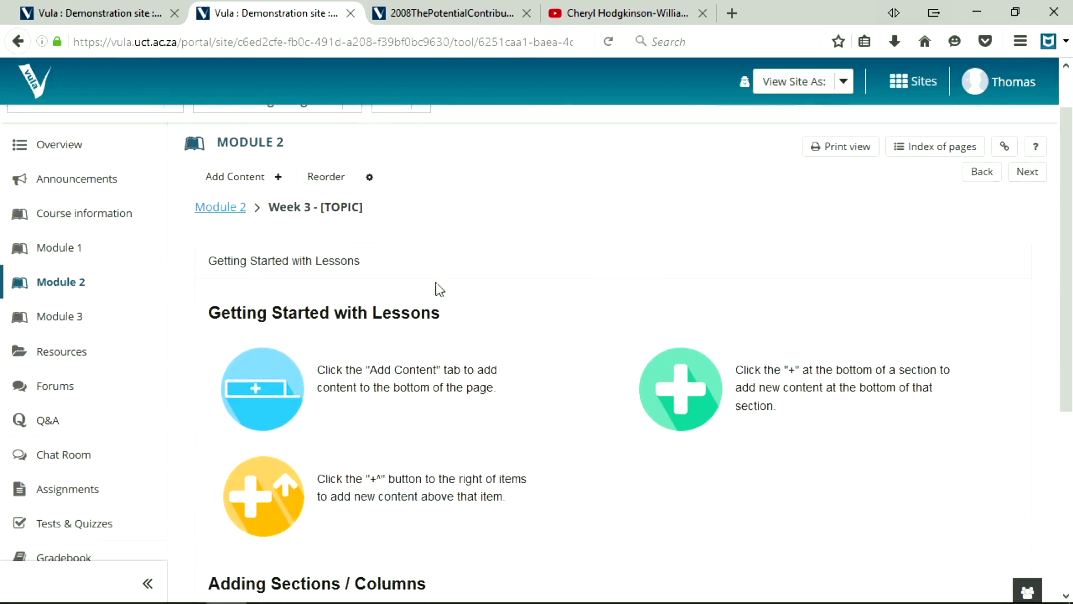
pyautogui.click(210, 211)
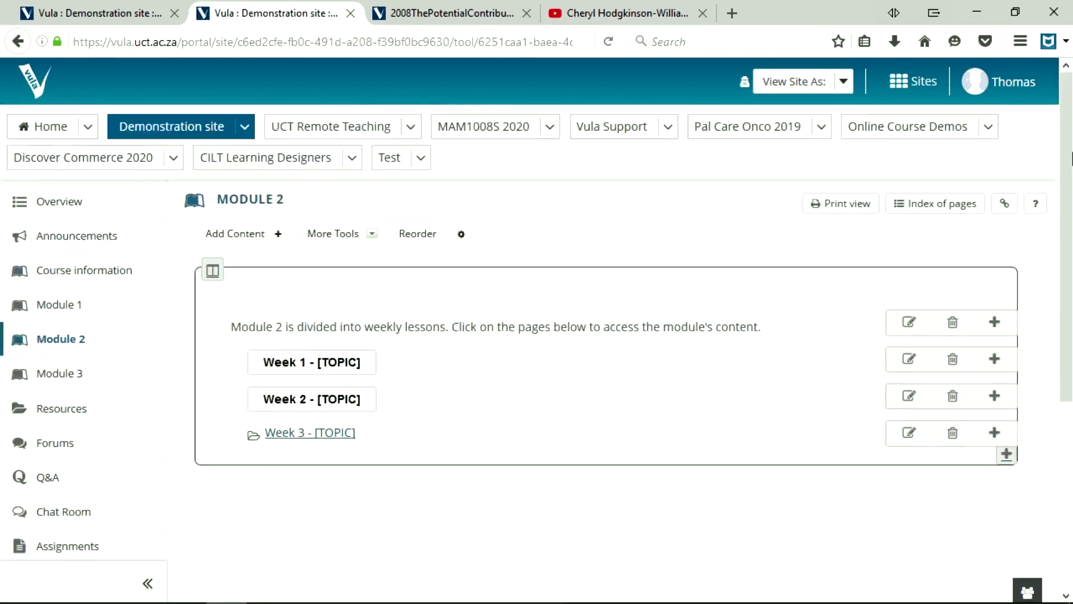
pyautogui.scroll(-3, 428, 251)
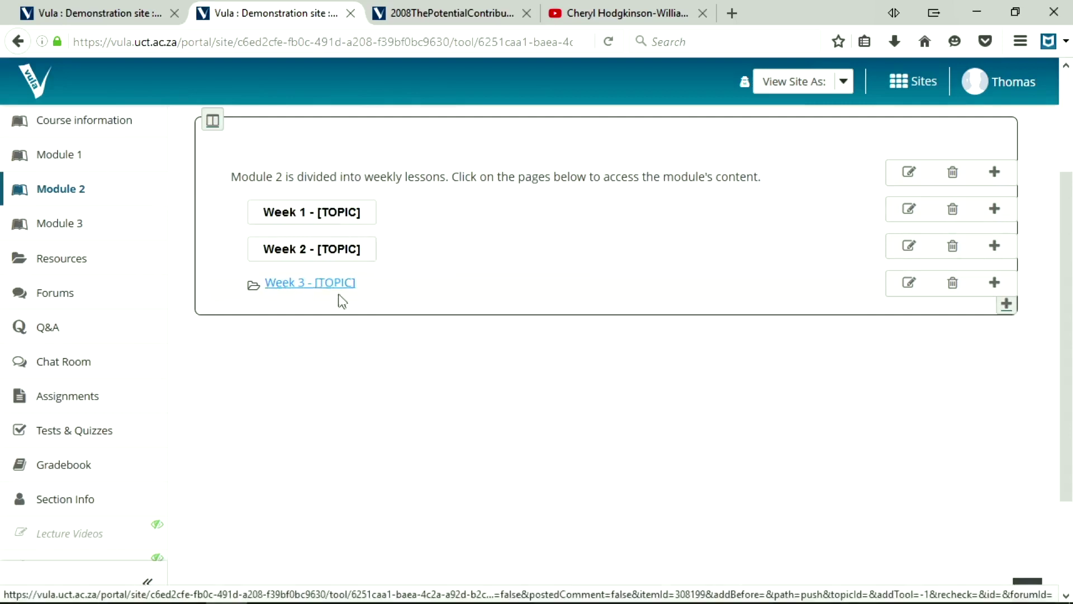
pyautogui.click(315, 215)
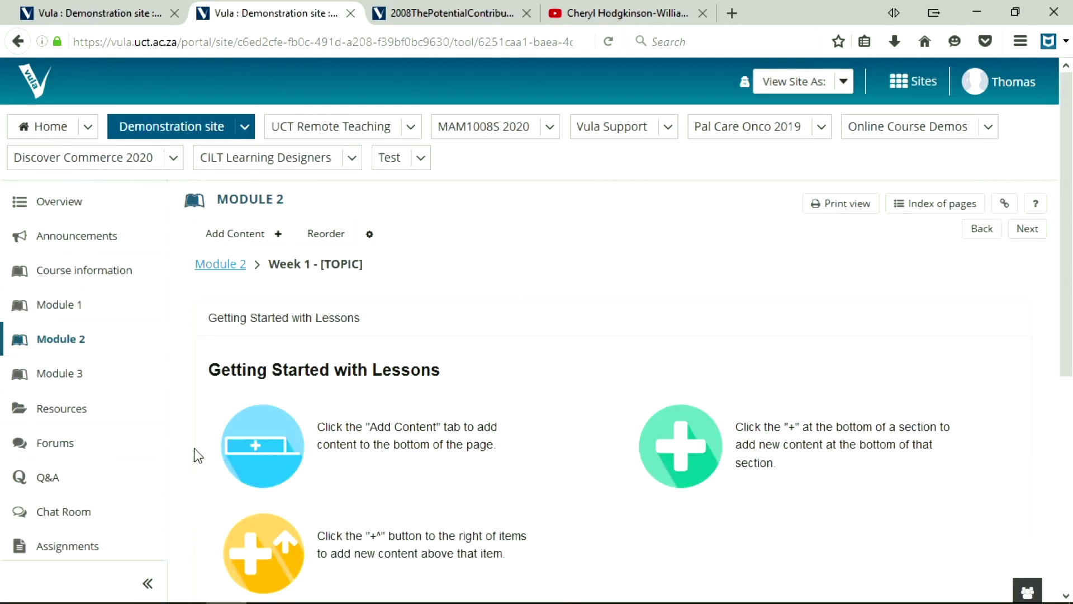
pyautogui.click(223, 266)
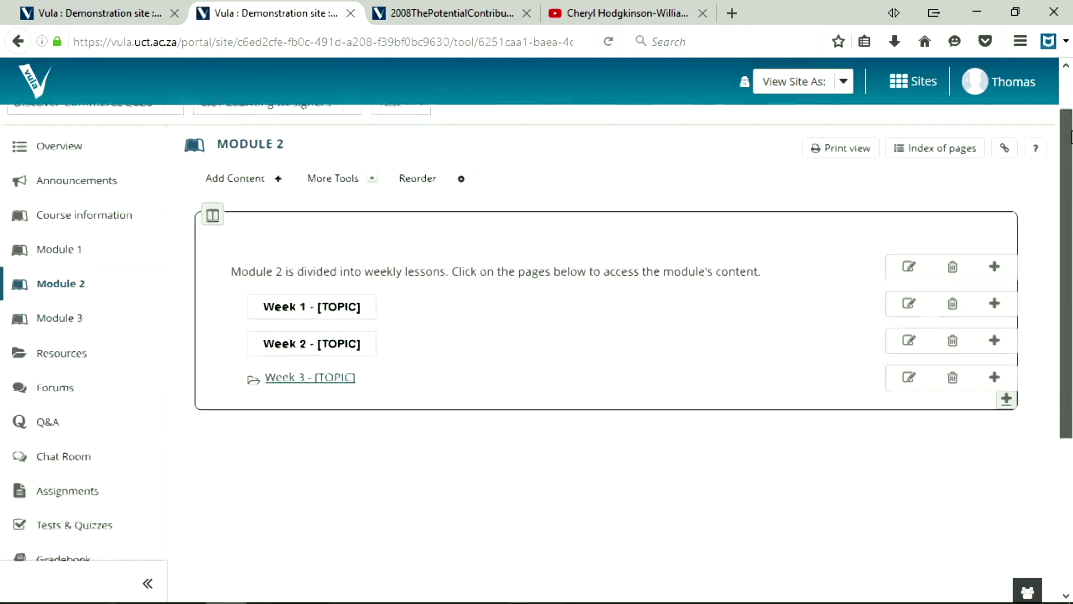
pyautogui.click(322, 365)
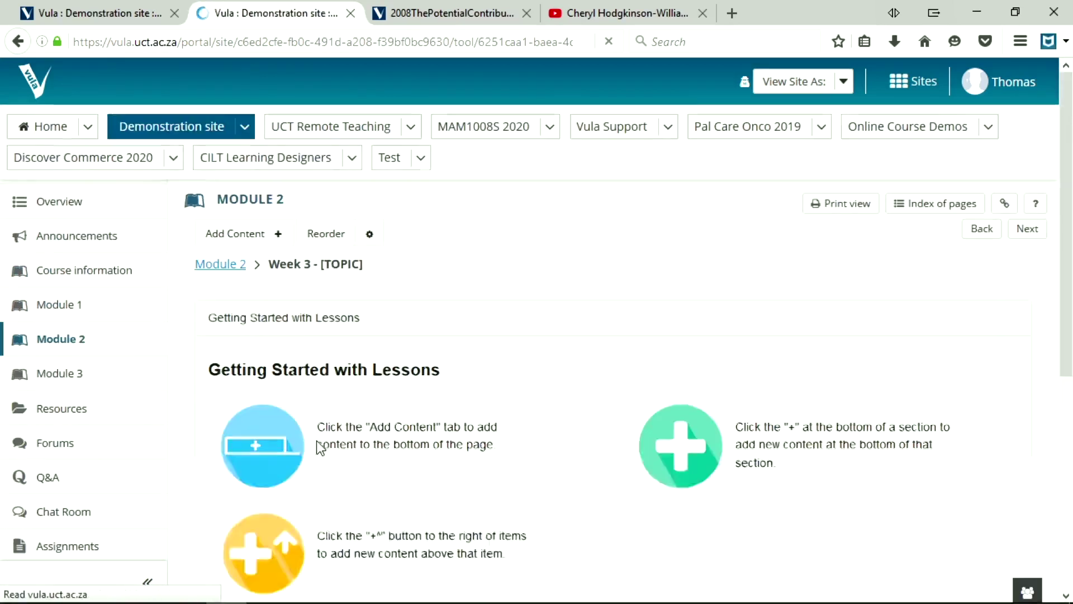
pyautogui.click(223, 265)
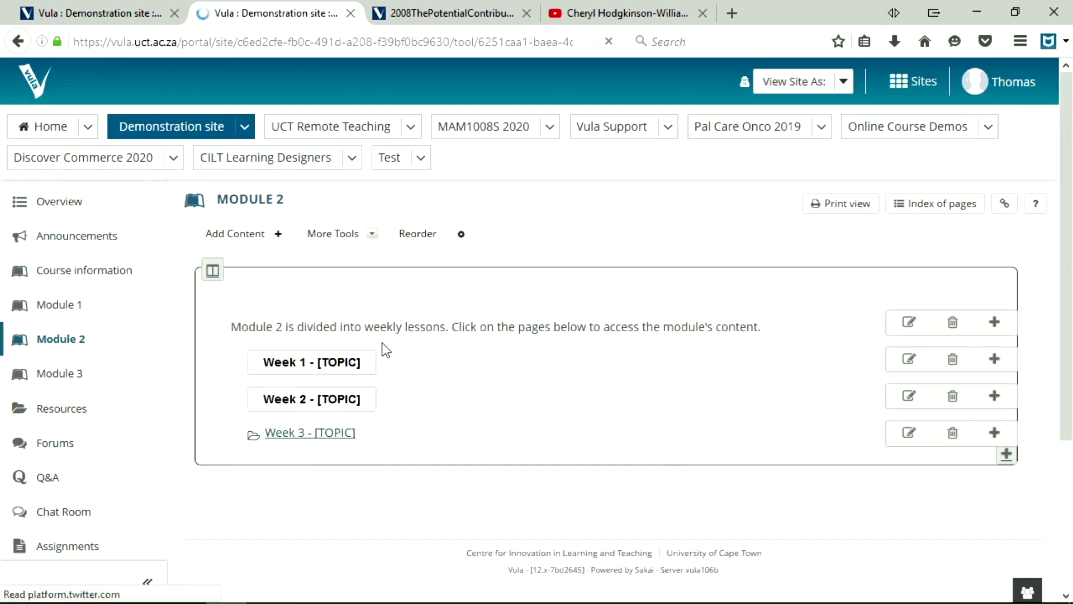